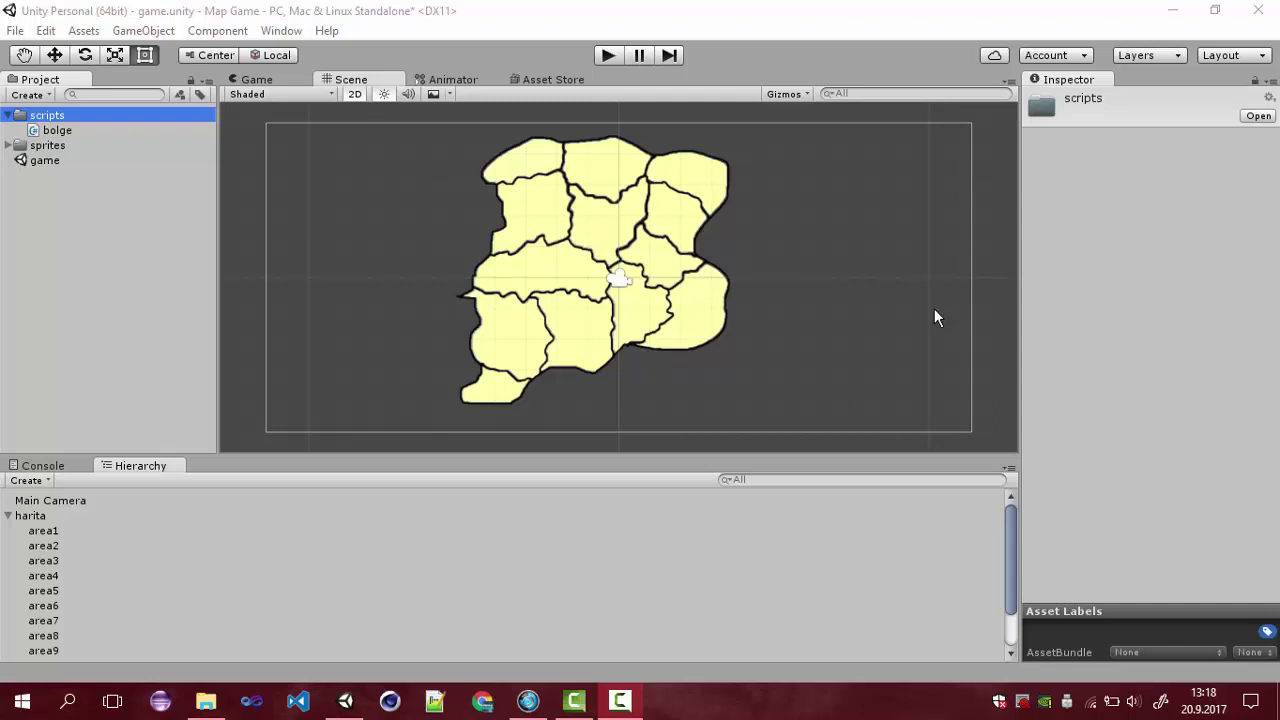
Step: Inspect the settings of each map area, area1 through area13, one by one
click(570, 178)
click(600, 180)
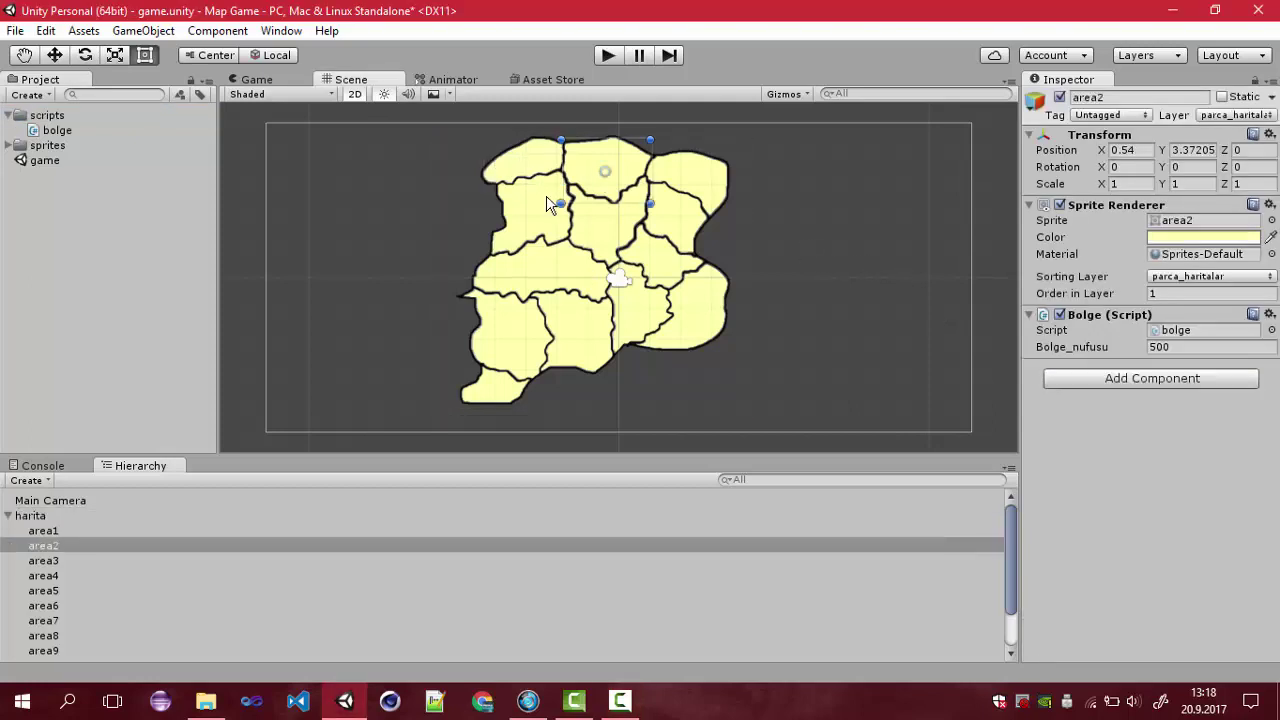
click(557, 200)
click(607, 223)
click(697, 187)
click(653, 264)
click(527, 287)
click(505, 330)
click(572, 340)
click(682, 305)
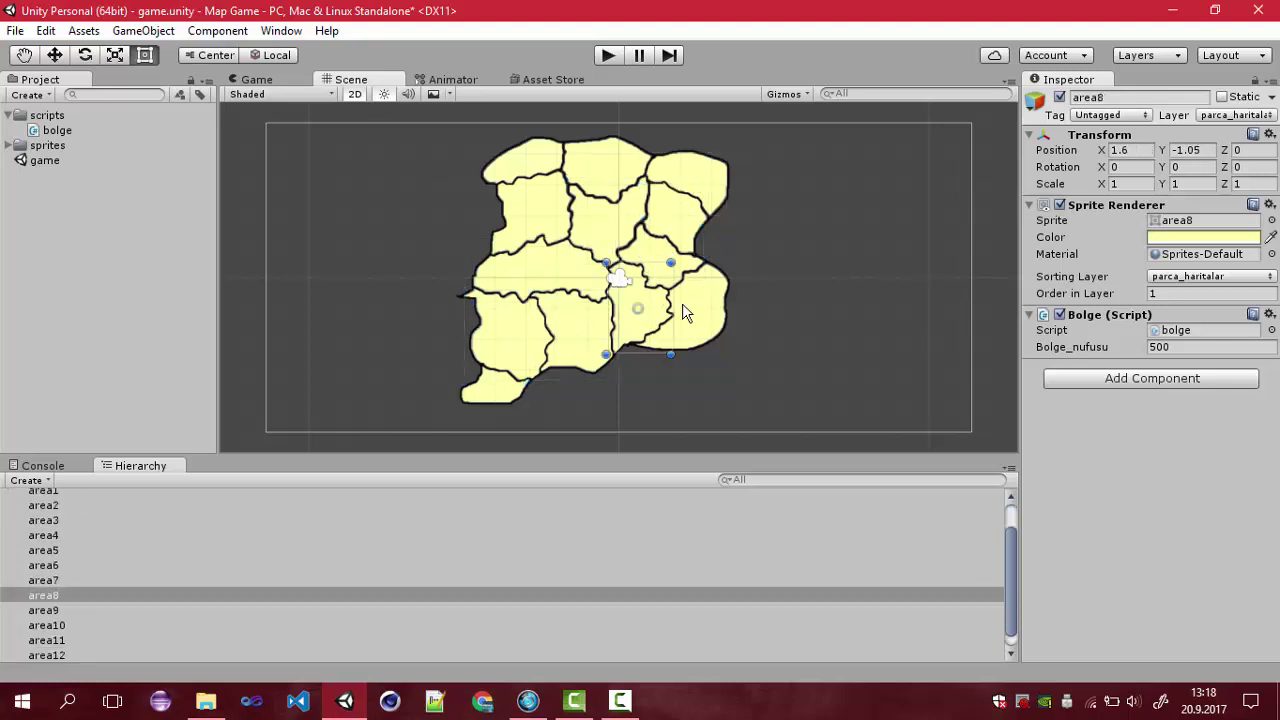
click(497, 390)
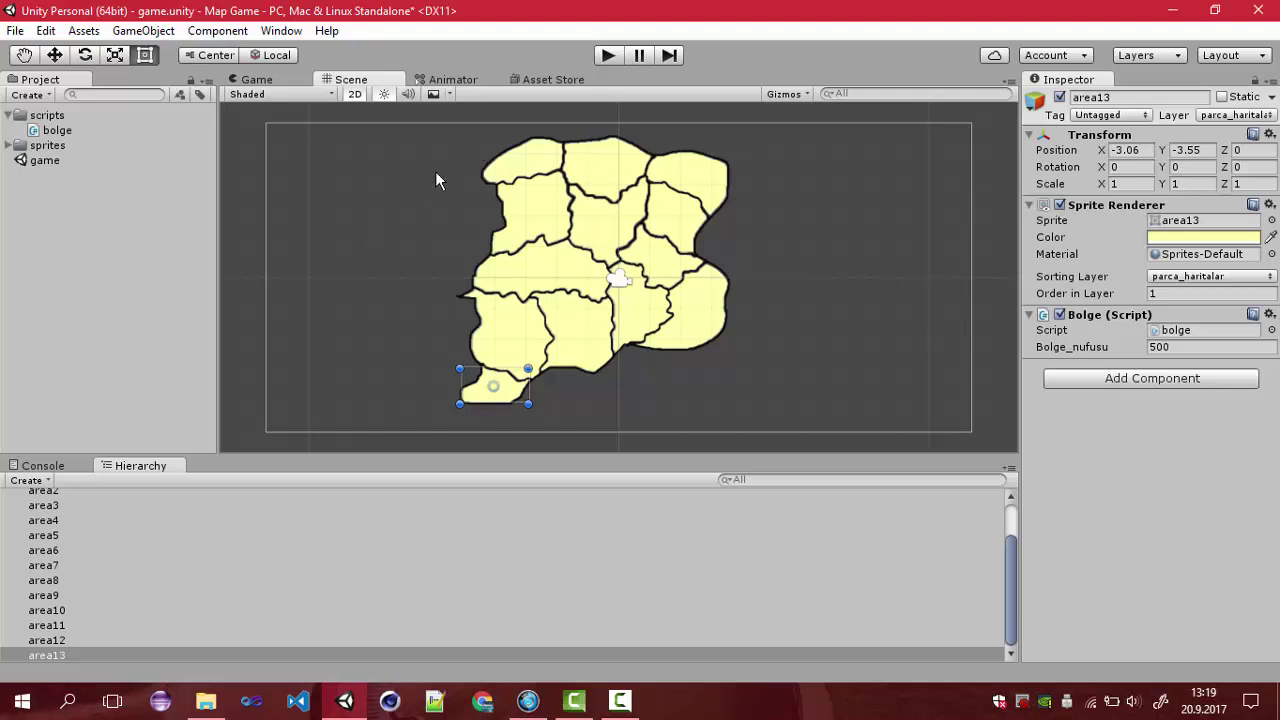
click(495, 176)
click(561, 223)
click(531, 229)
click(624, 226)
click(680, 216)
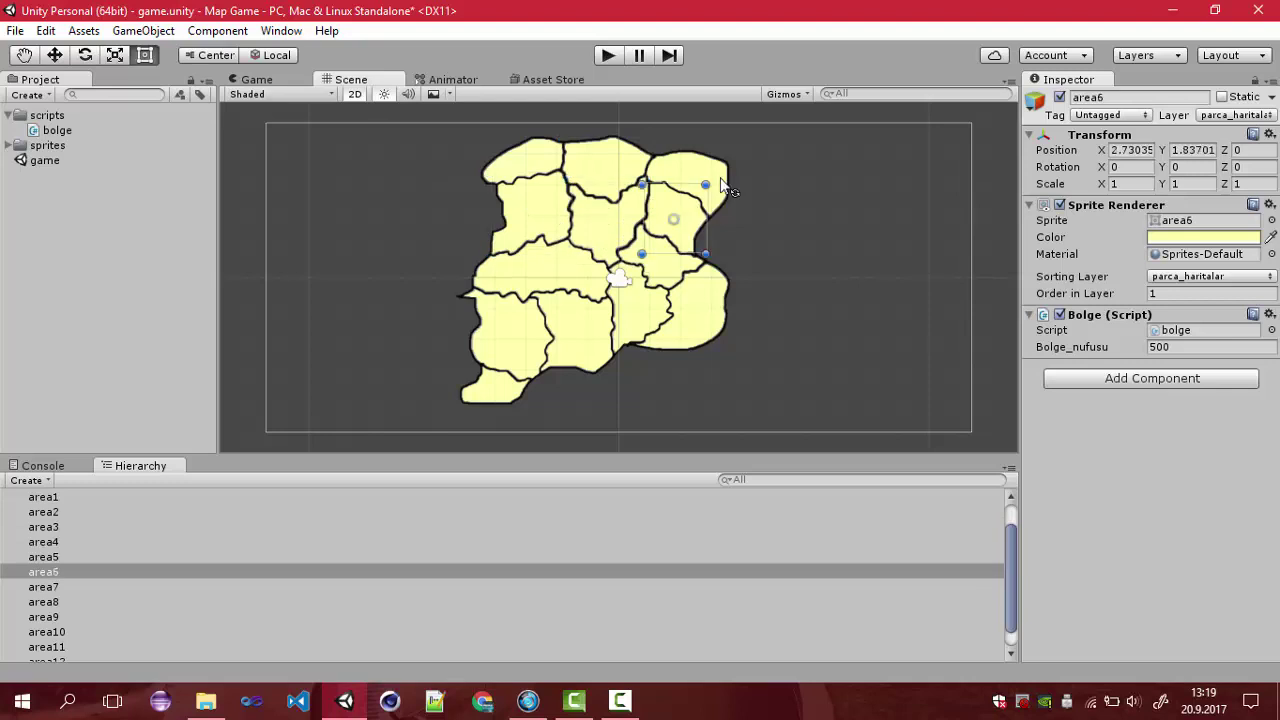
click(668, 280)
click(528, 283)
click(531, 333)
click(496, 390)
click(632, 332)
click(588, 338)
click(690, 300)
click(535, 162)
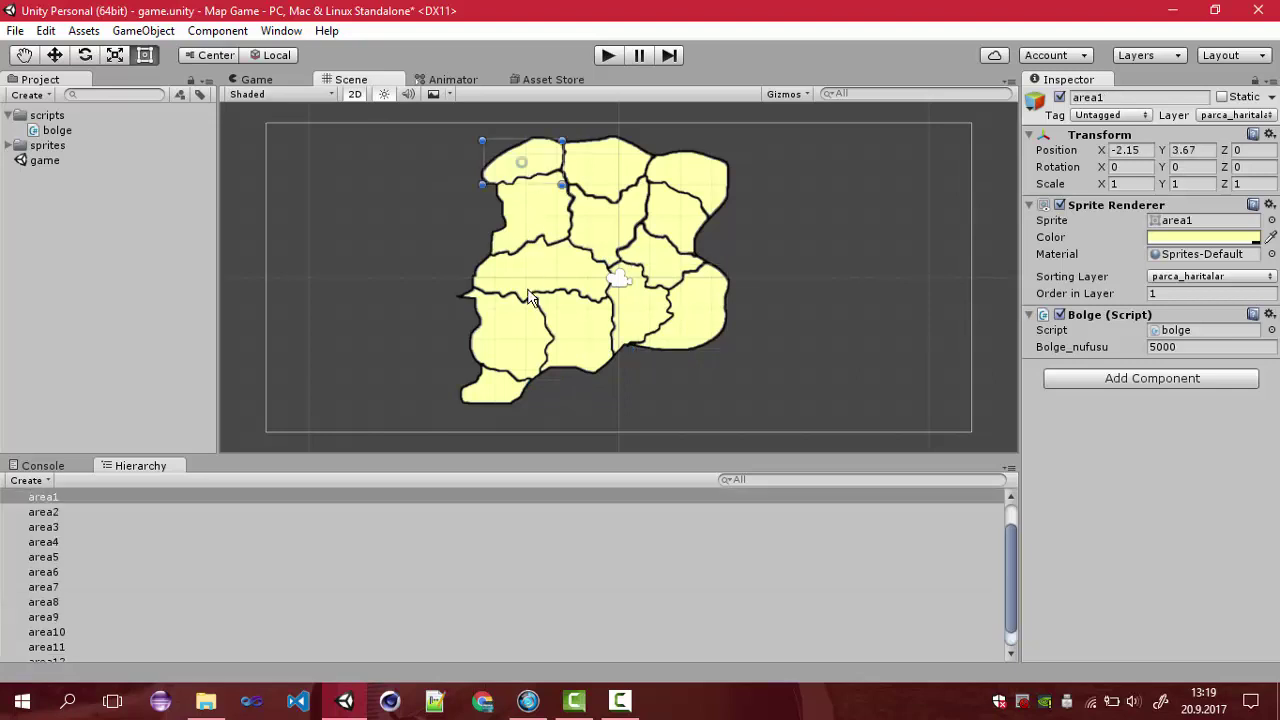
click(497, 390)
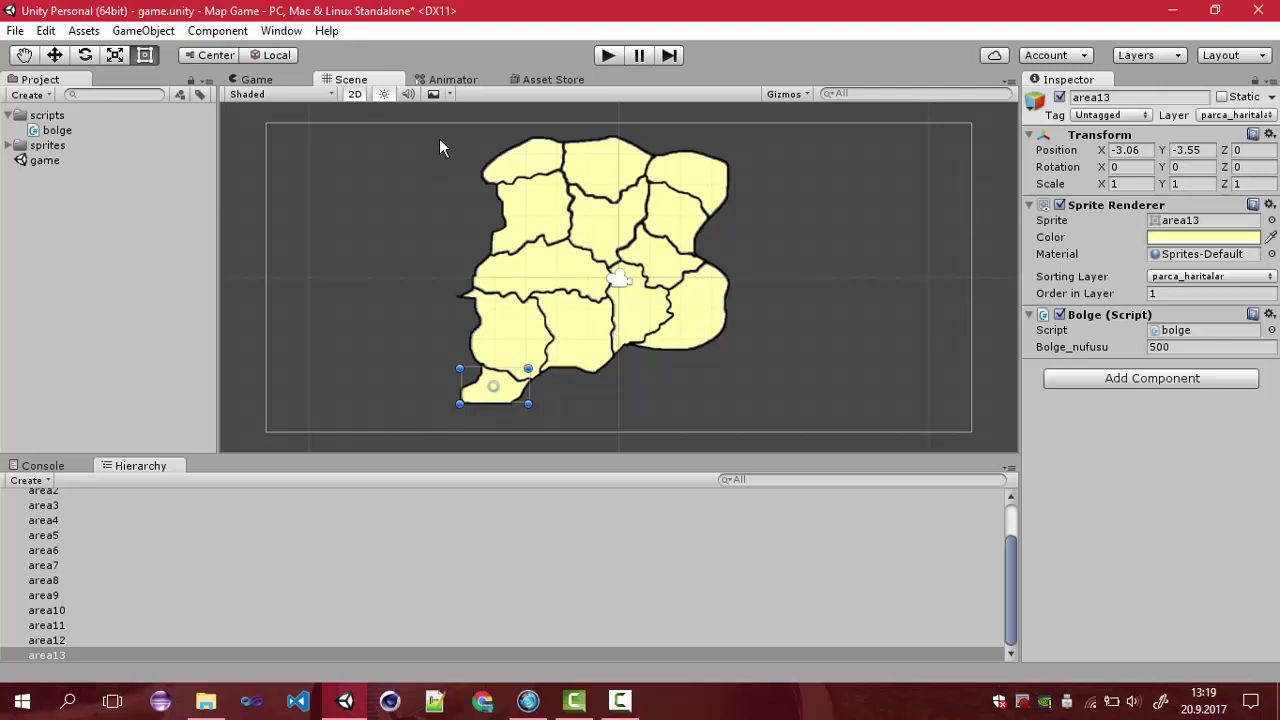
Step: Clear the selection and review the map areas again from area2 down to the bottom-left piece
click(440, 145)
click(605, 163)
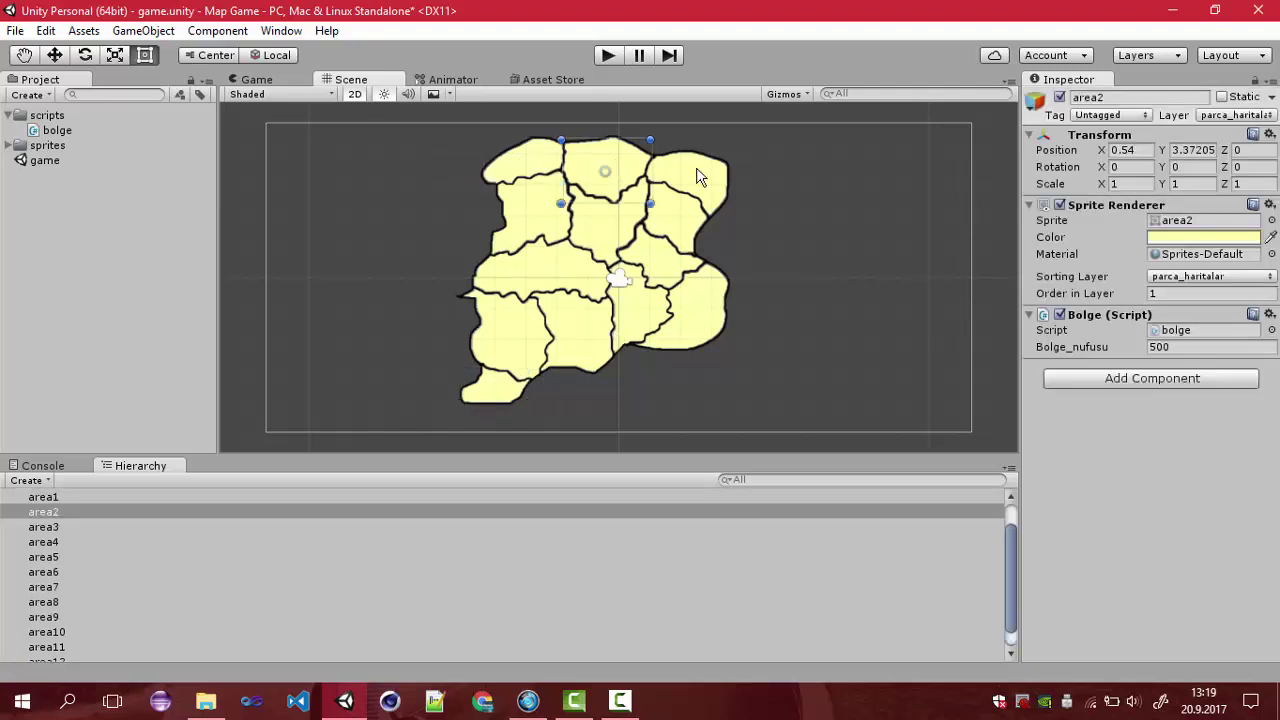
click(528, 214)
click(680, 217)
click(594, 278)
click(651, 271)
click(663, 326)
click(586, 343)
click(509, 345)
click(509, 345)
click(502, 385)
click(621, 383)
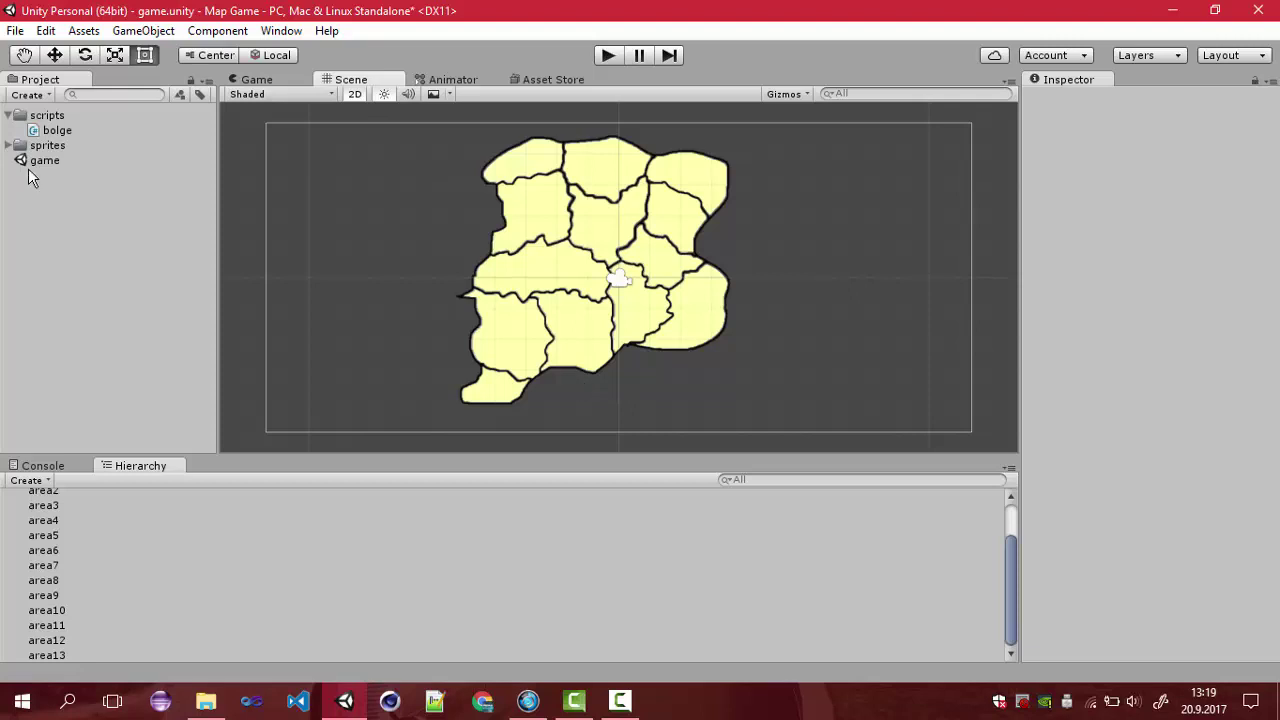
Step: Create a C# script named Oyunn in the scripts folder and open it in Visual Studio
click(30, 116)
right_click(30, 116)
mouse_move(100, 128)
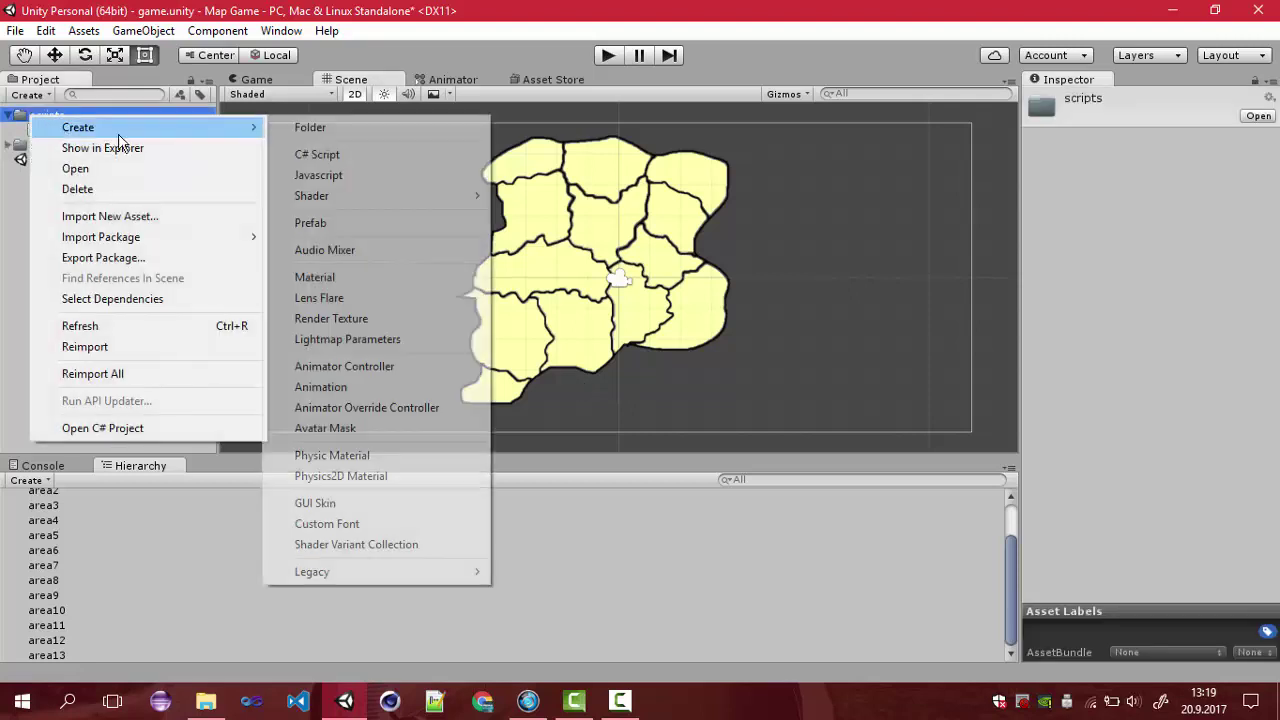
click(333, 160)
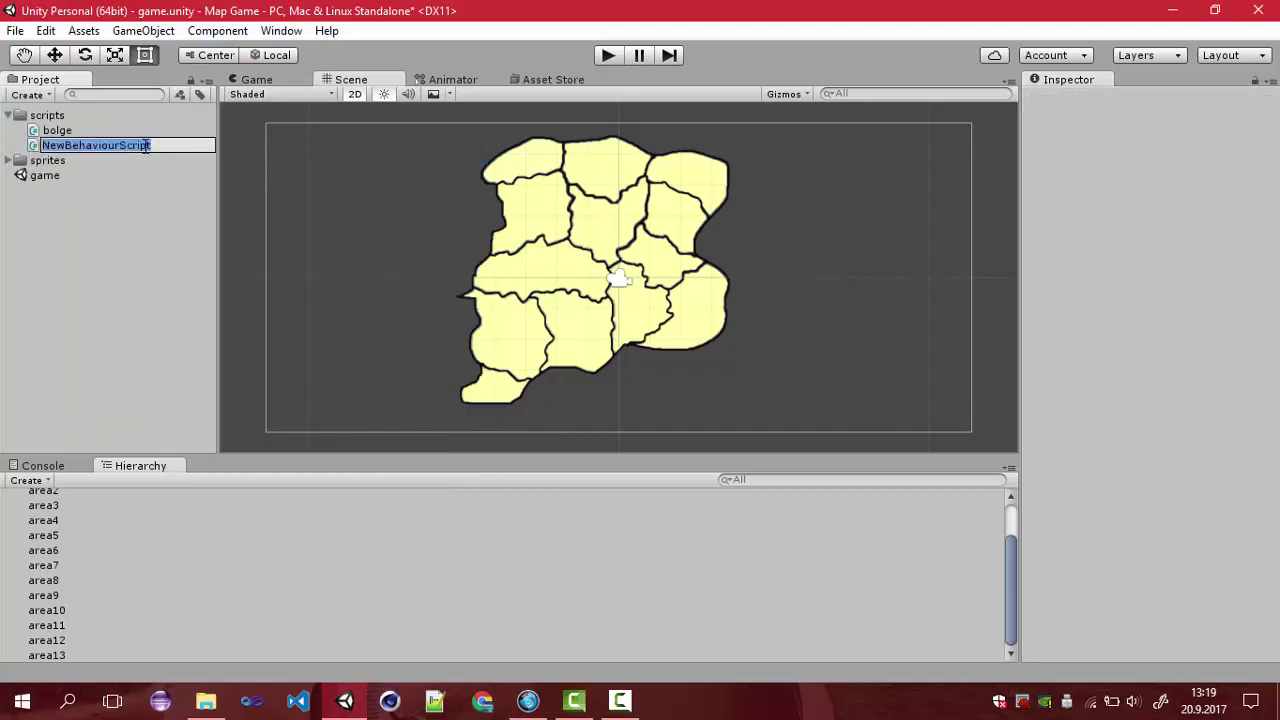
text(Oyunn)
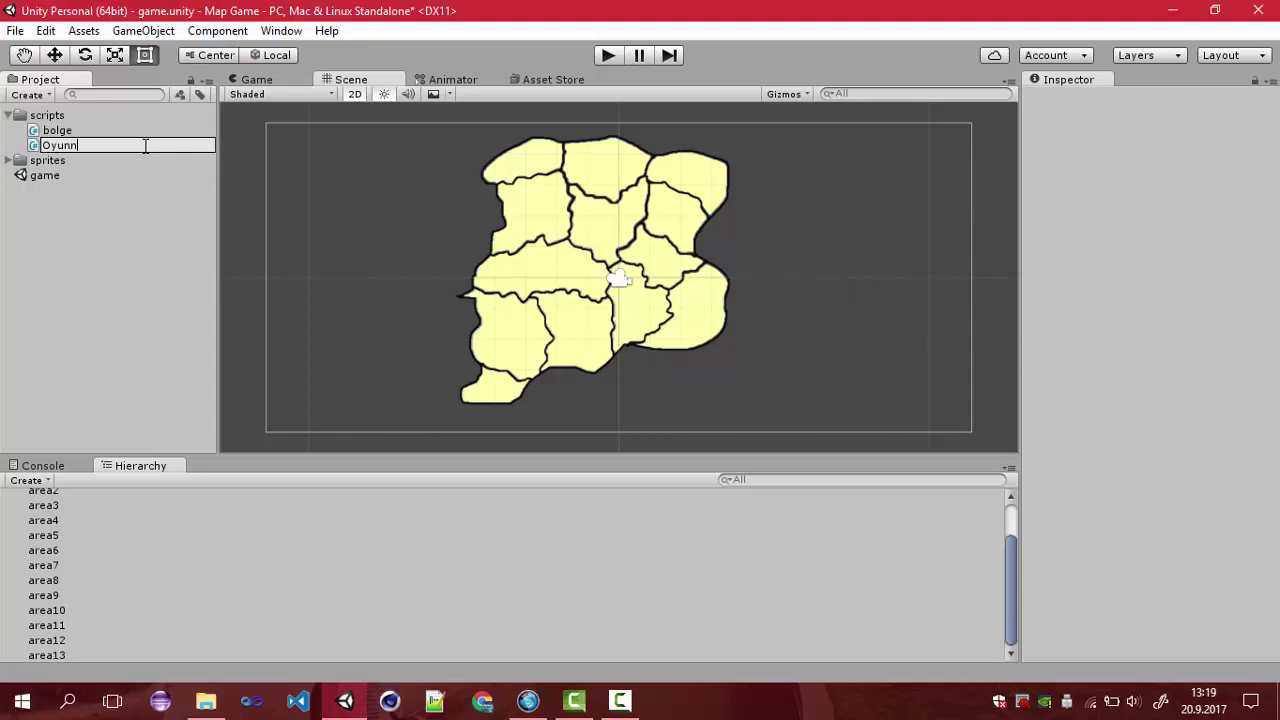
key(Return)
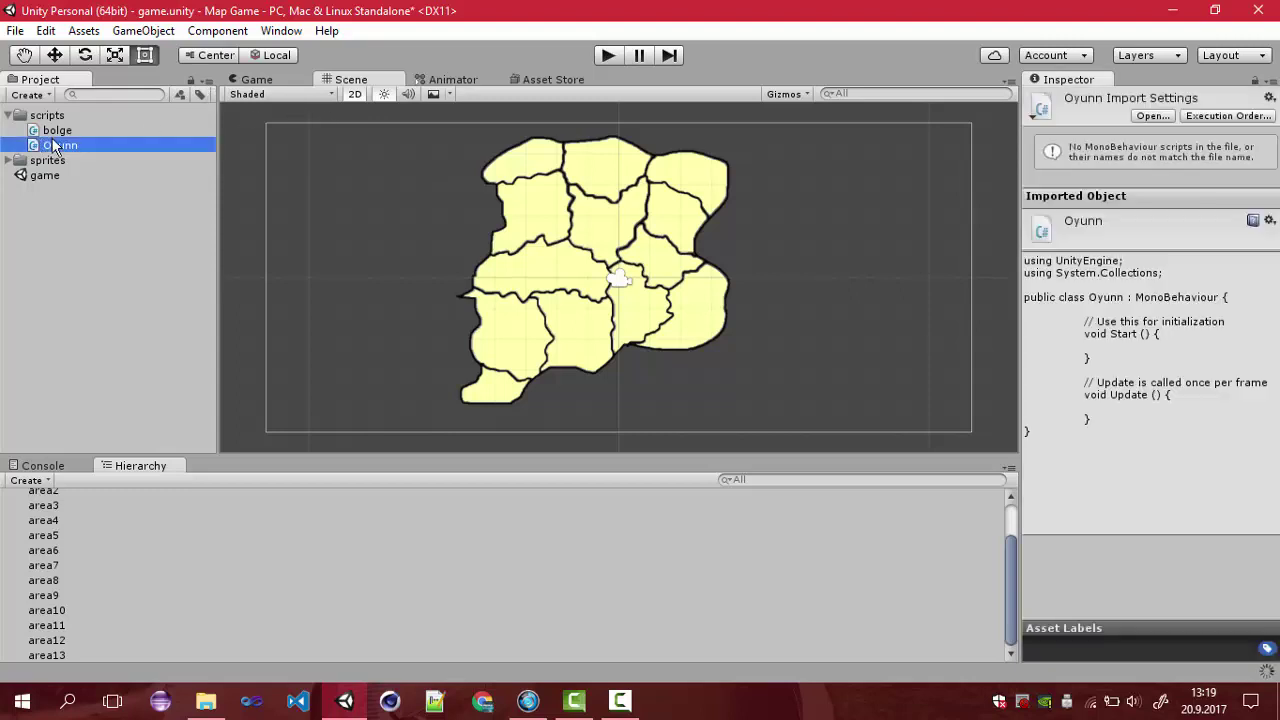
double_click(55, 147)
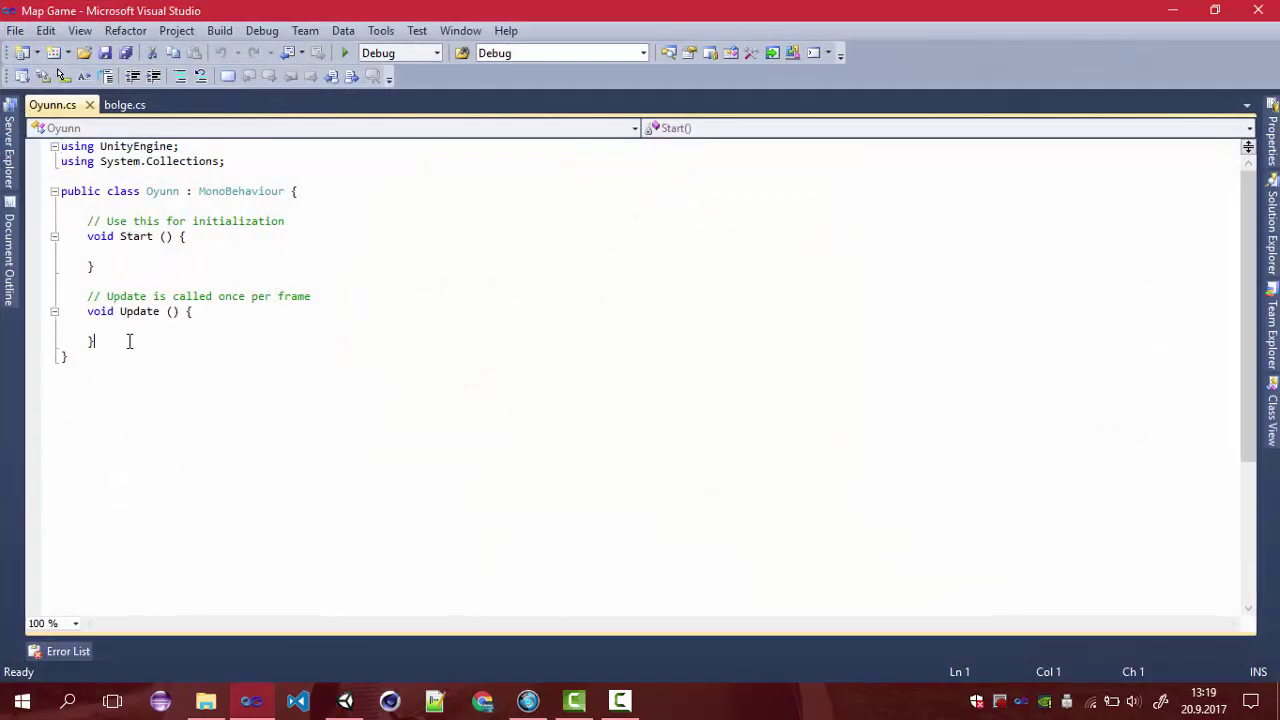
Step: Delete the Start and Update methods and the ': MonoBehaviour' base from Oyunn, then save
drag(128, 341, 70, 222)
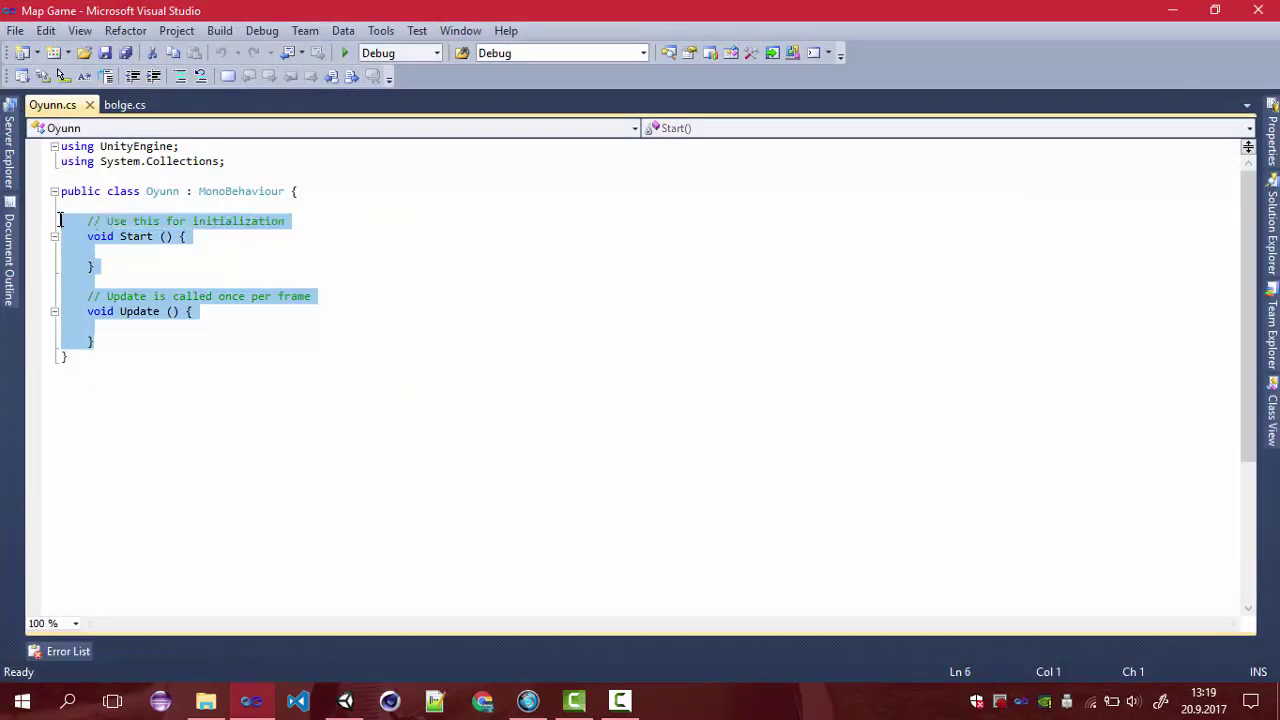
key(Delete)
double_click(237, 191)
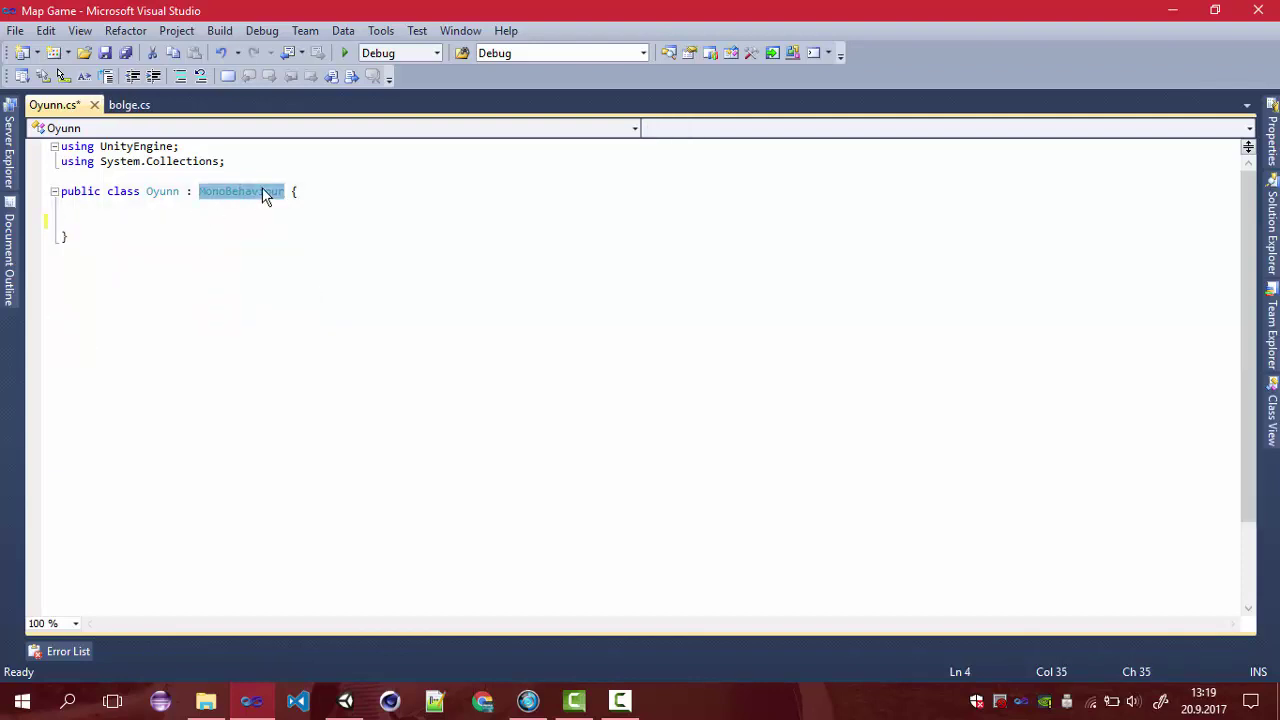
key(BackSpace)
key(BackSpace)
key(BackSpace)
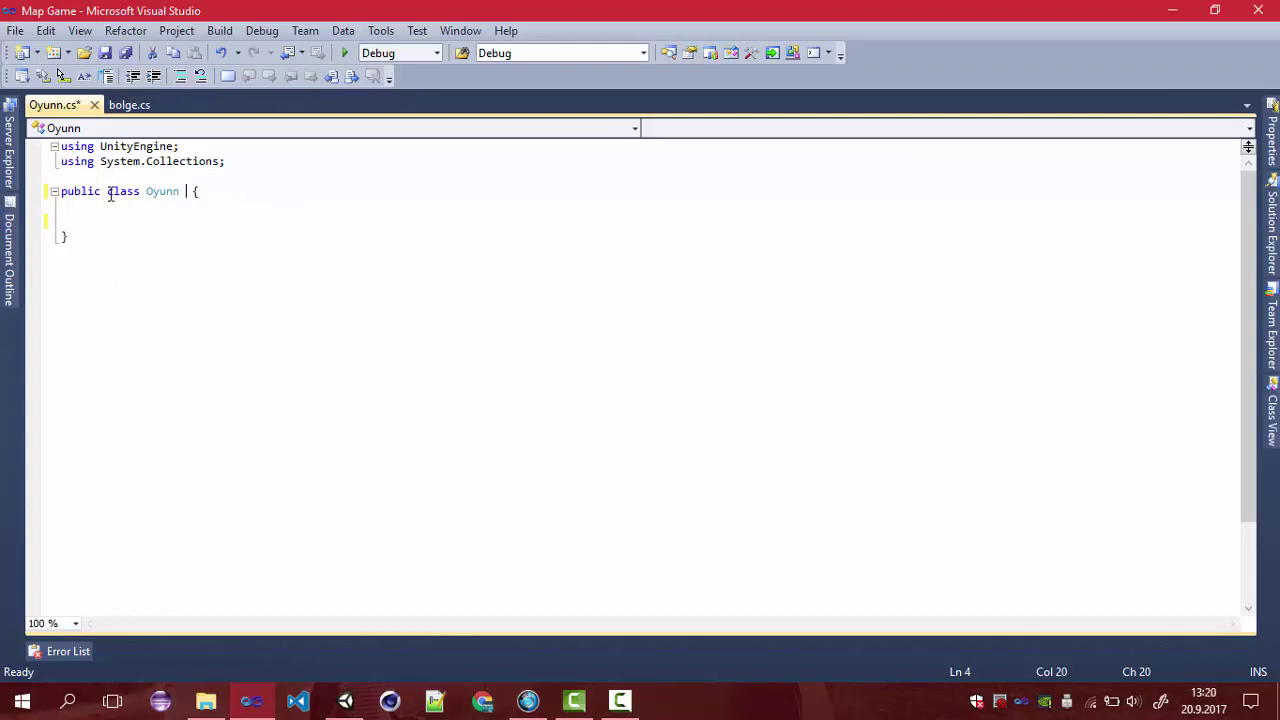
click(345, 700)
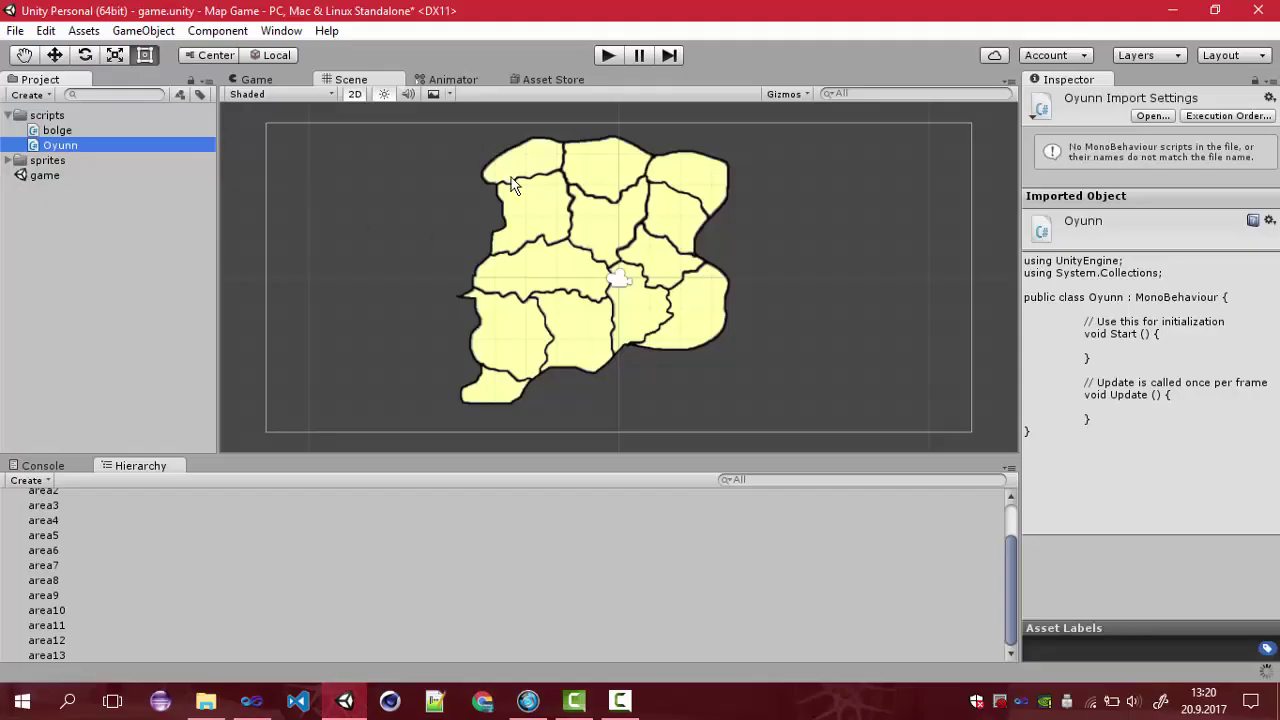
click(252, 590)
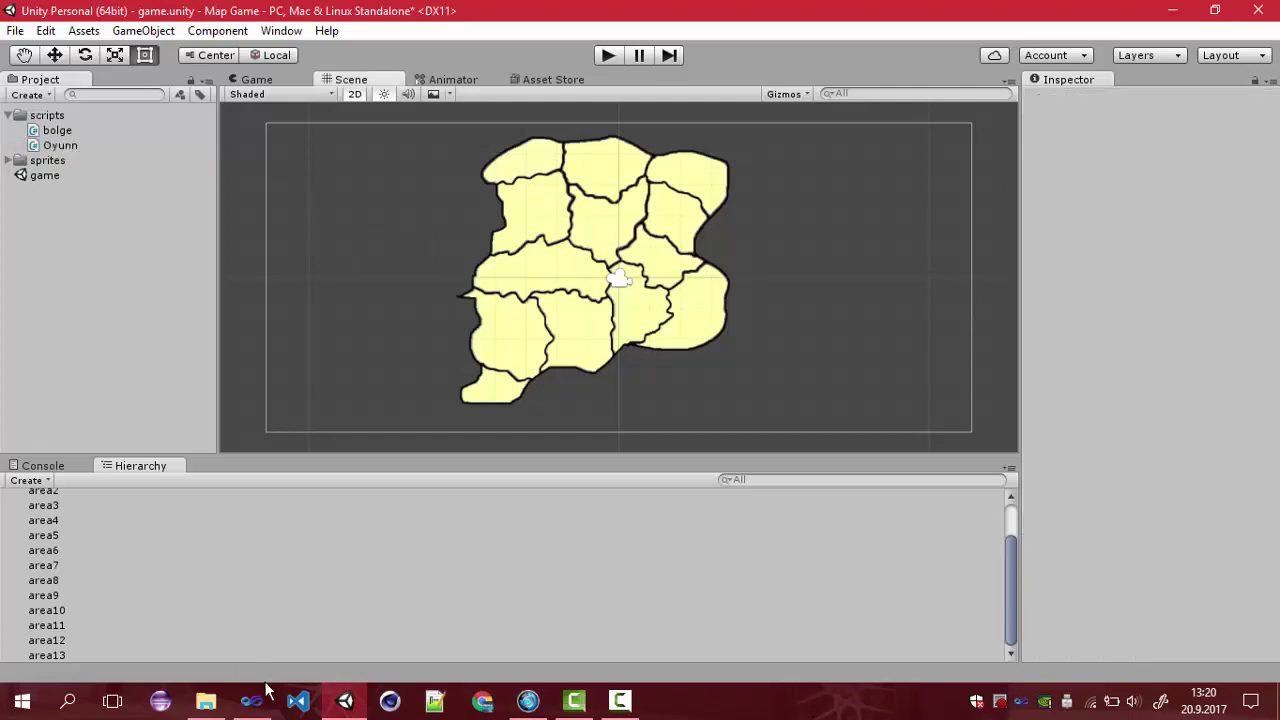
click(255, 698)
key(ctrl+s)
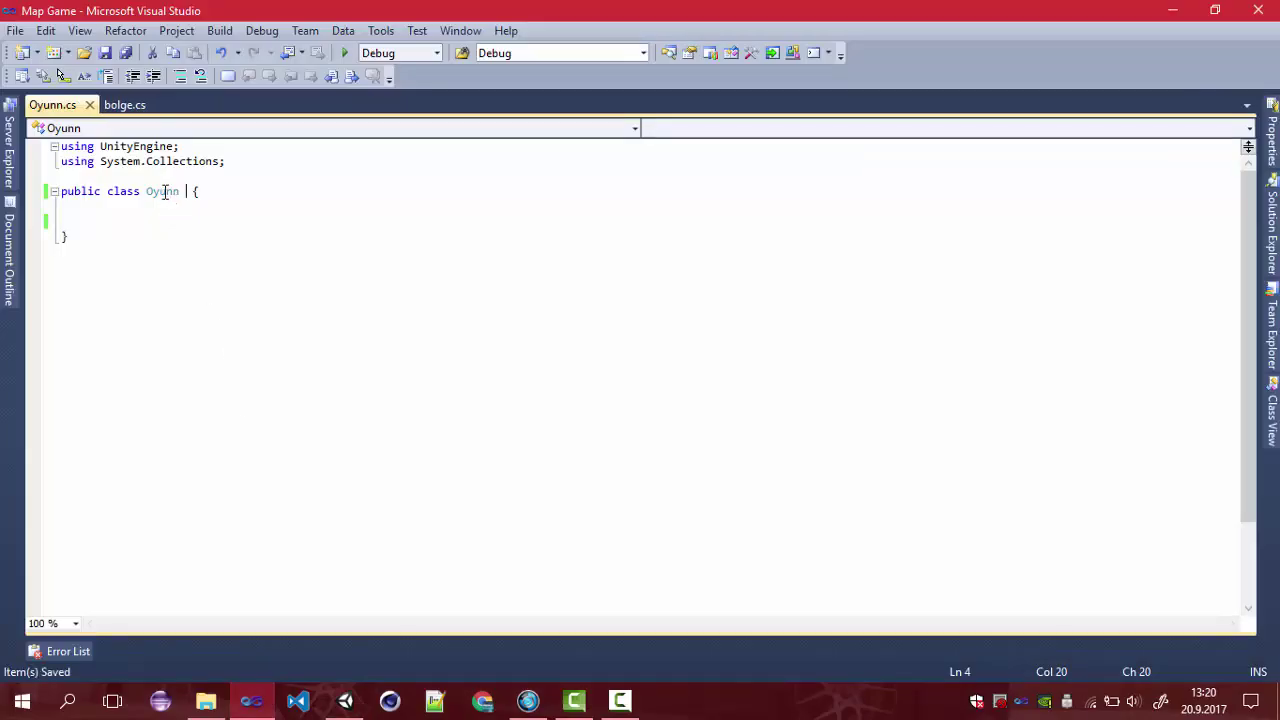
Step: Make the Oyunn class static
click(101, 191)
text(st)
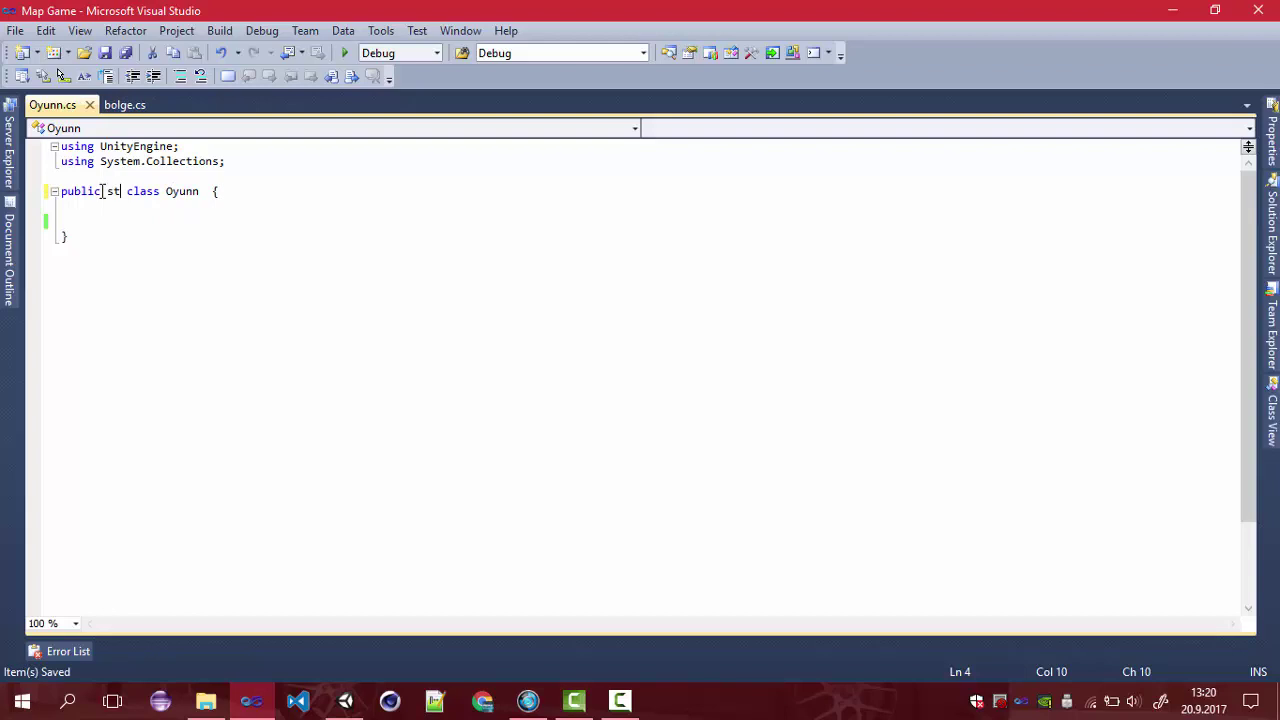
text(at)
key(Tab)
Step: Add a public enum Oyun_Modları with values Oyna, Nüfus, Saldırı below the class
click(127, 237)
key(Return)
text(public en)
key(Escape)
text(um )
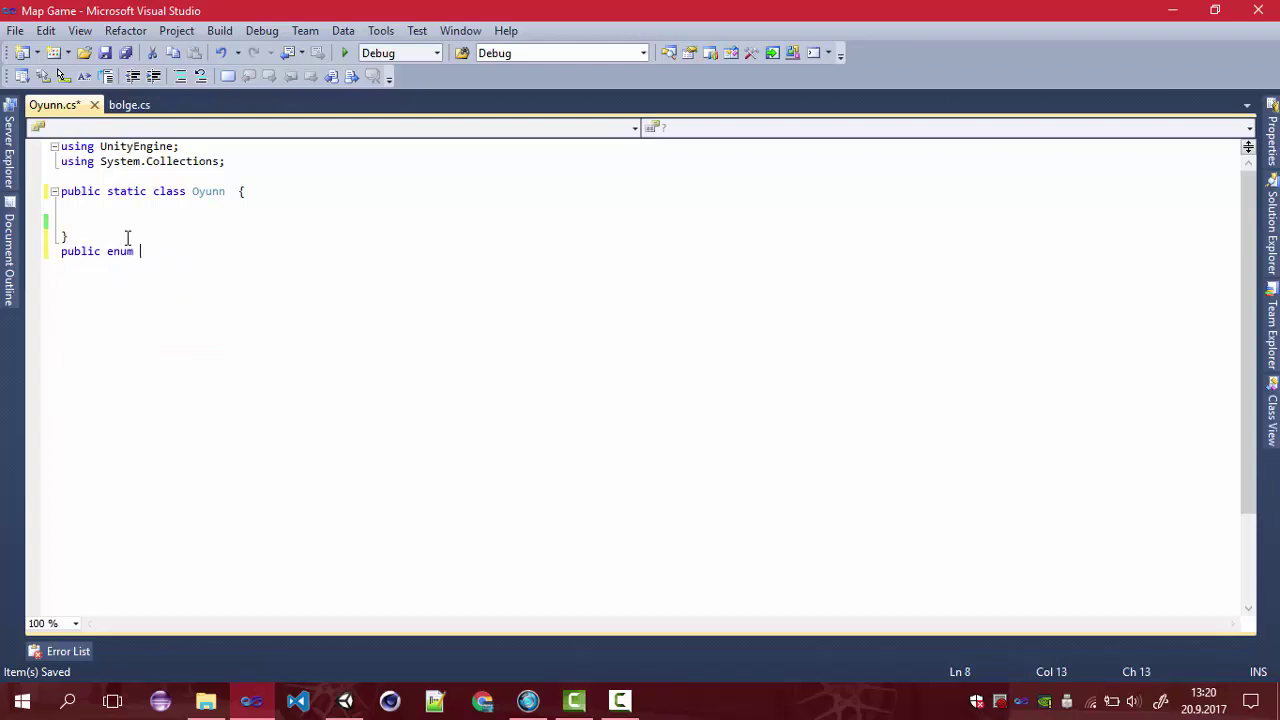
text(Oyun_Modları)
key(Return)
text({ })
key(Return)
key(Return)
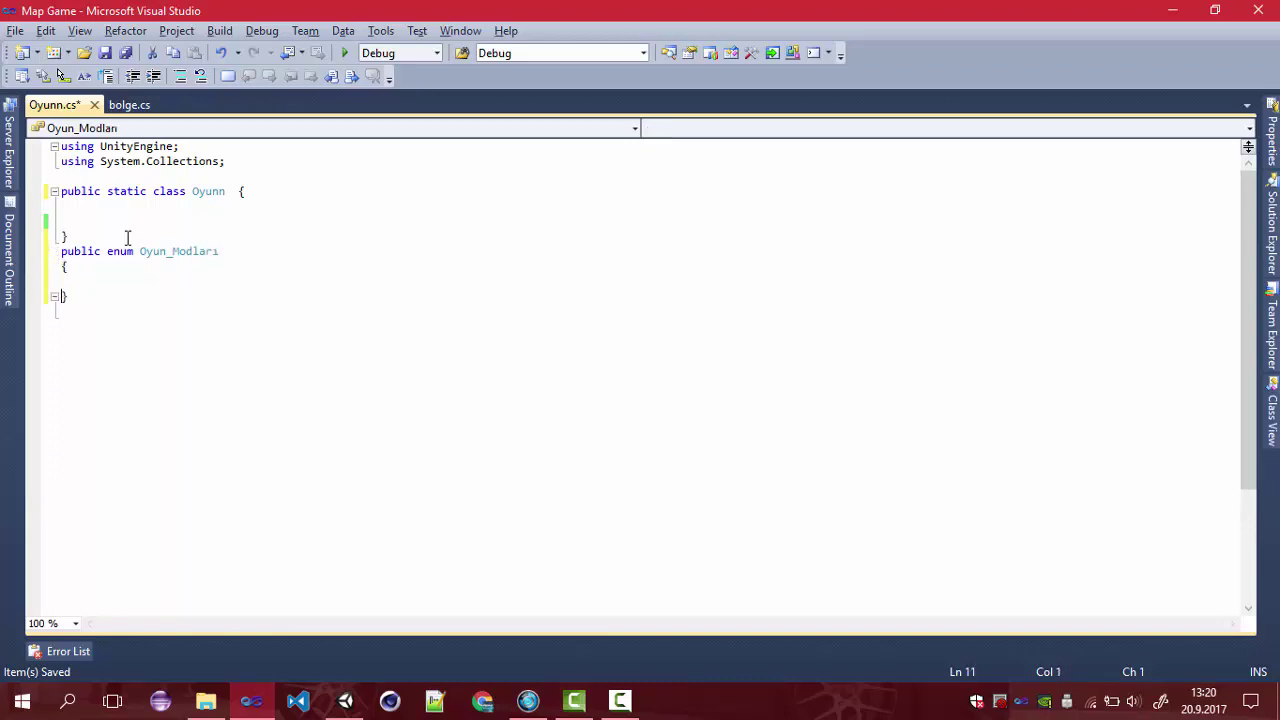
text(Pl)
key(BackSpace)
text(Oyna,)
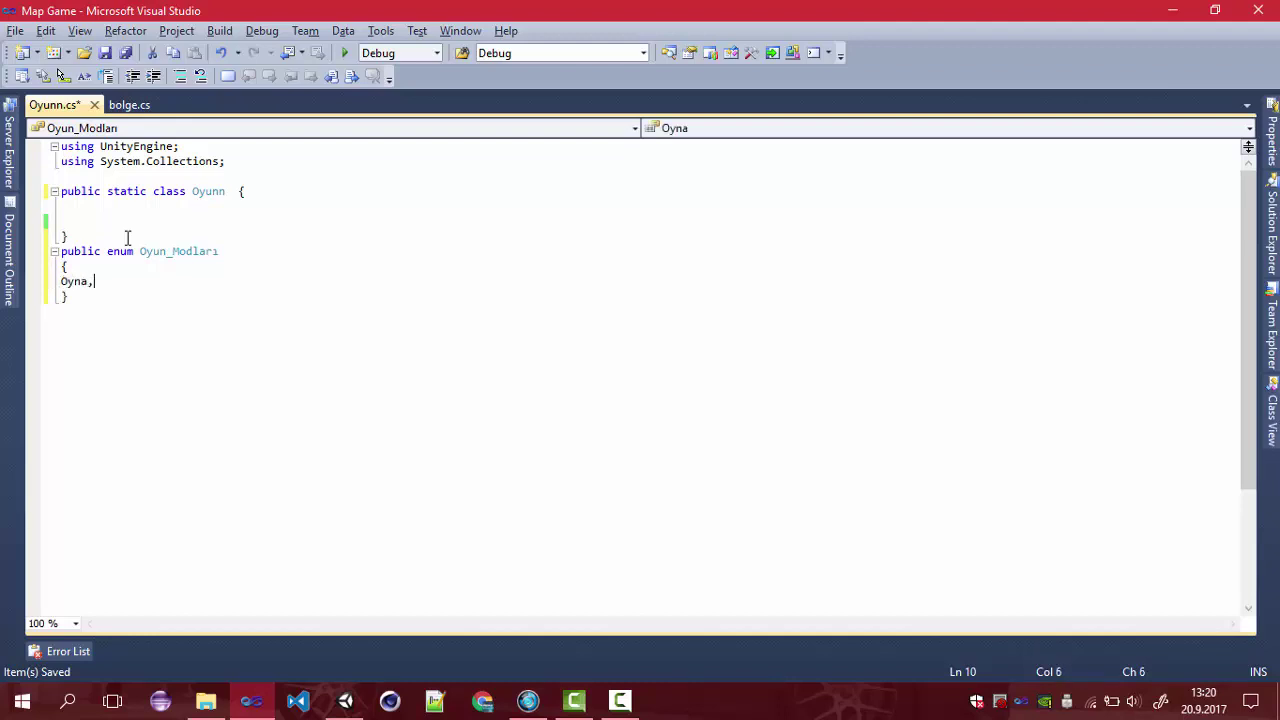
text(Nüfu)
text(s,Saldırı)
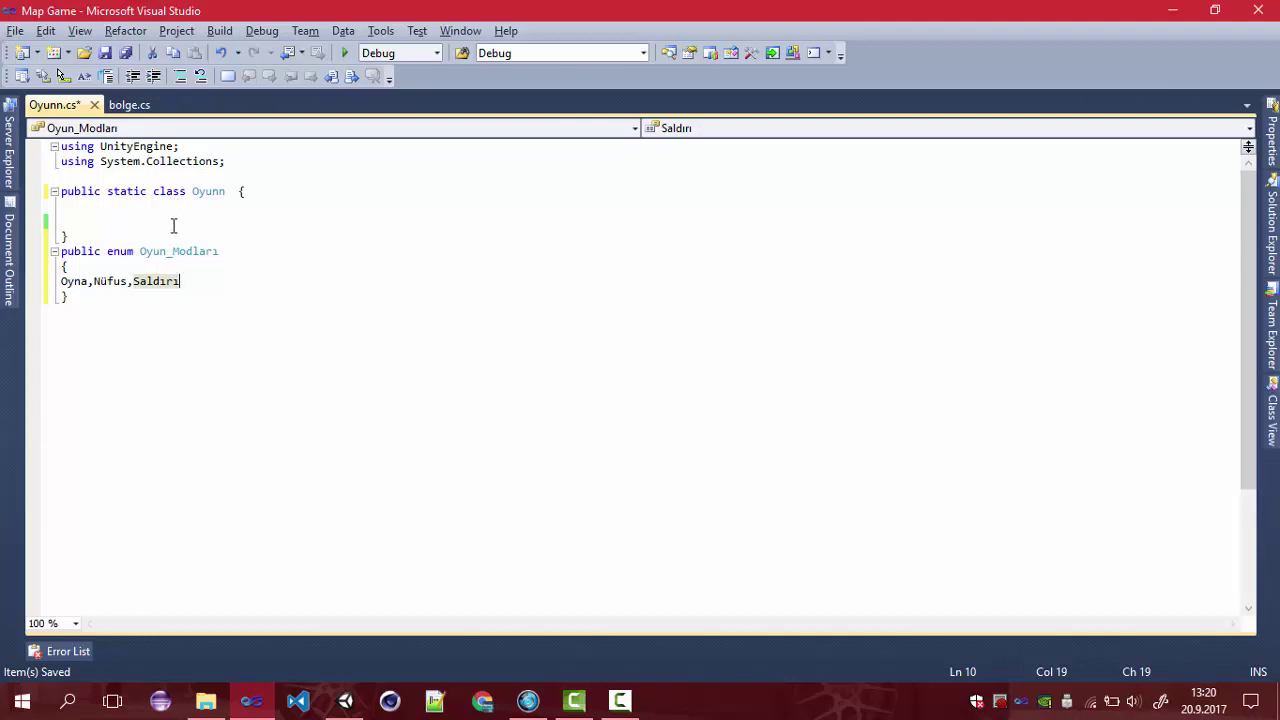
click(164, 222)
drag(107, 191, 249, 197)
click(125, 213)
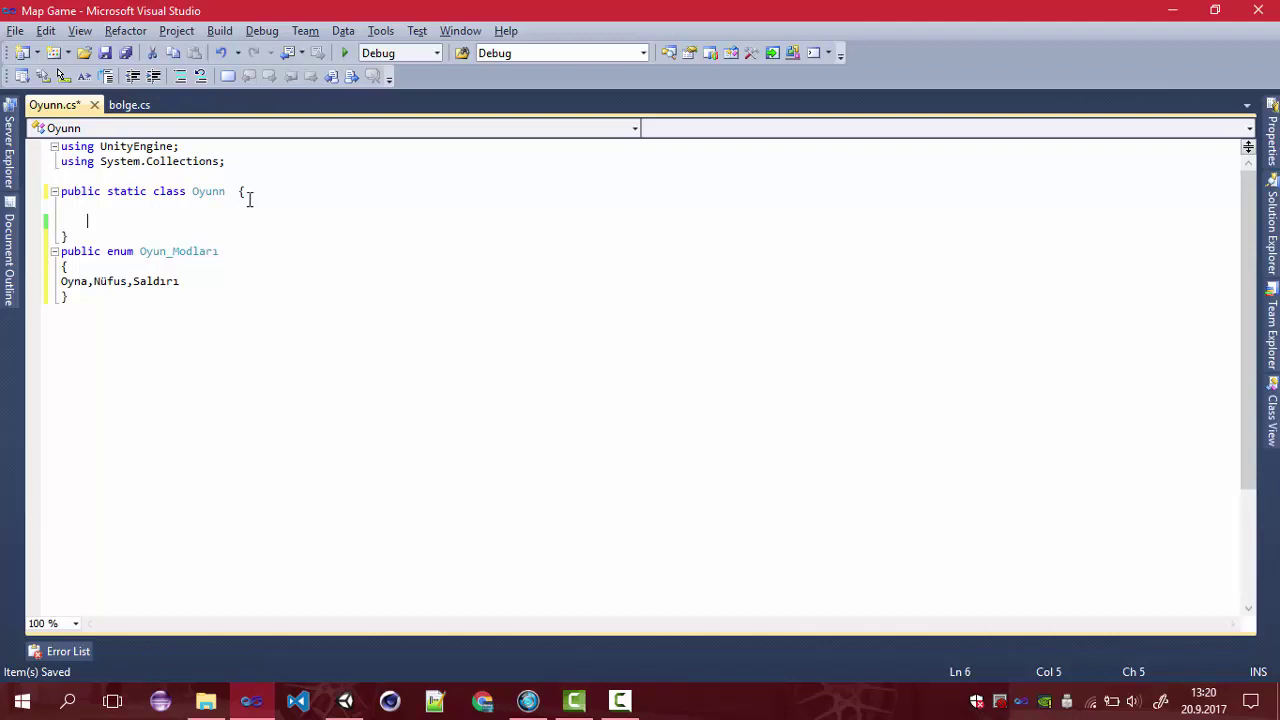
Step: Write an empty static Oyunn() constructor inside the class
text(p)
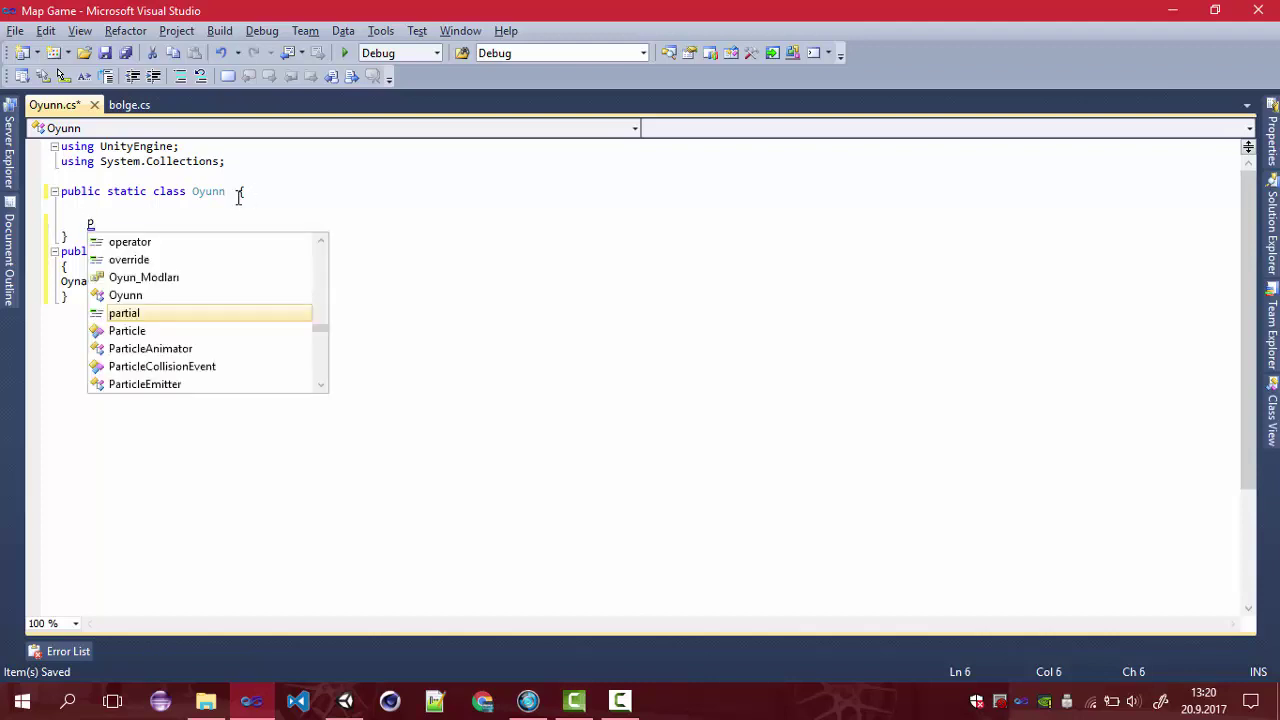
text(ublic)
key(BackSpace)
key(BackSpace)
key(BackSpace)
key(BackSpace)
key(BackSpace)
key(BackSpace)
text(oyu)
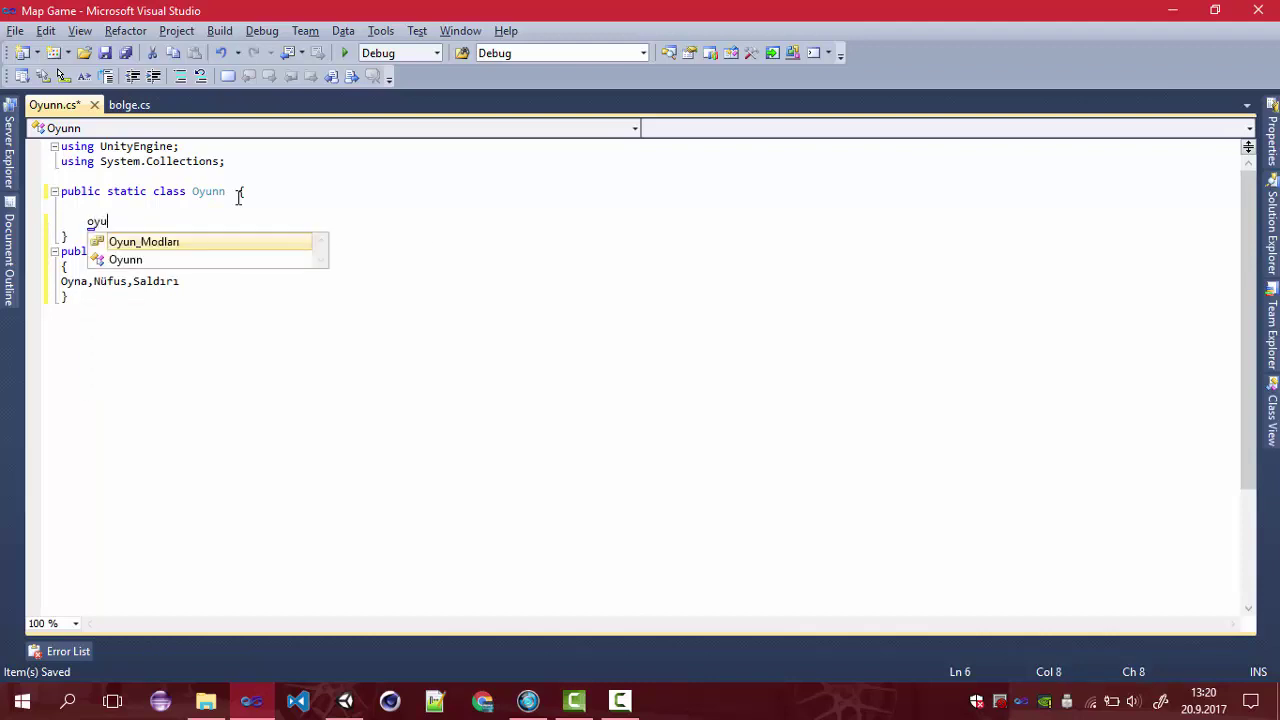
key(BackSpace)
key(BackSpace)
key(BackSpace)
text(sta)
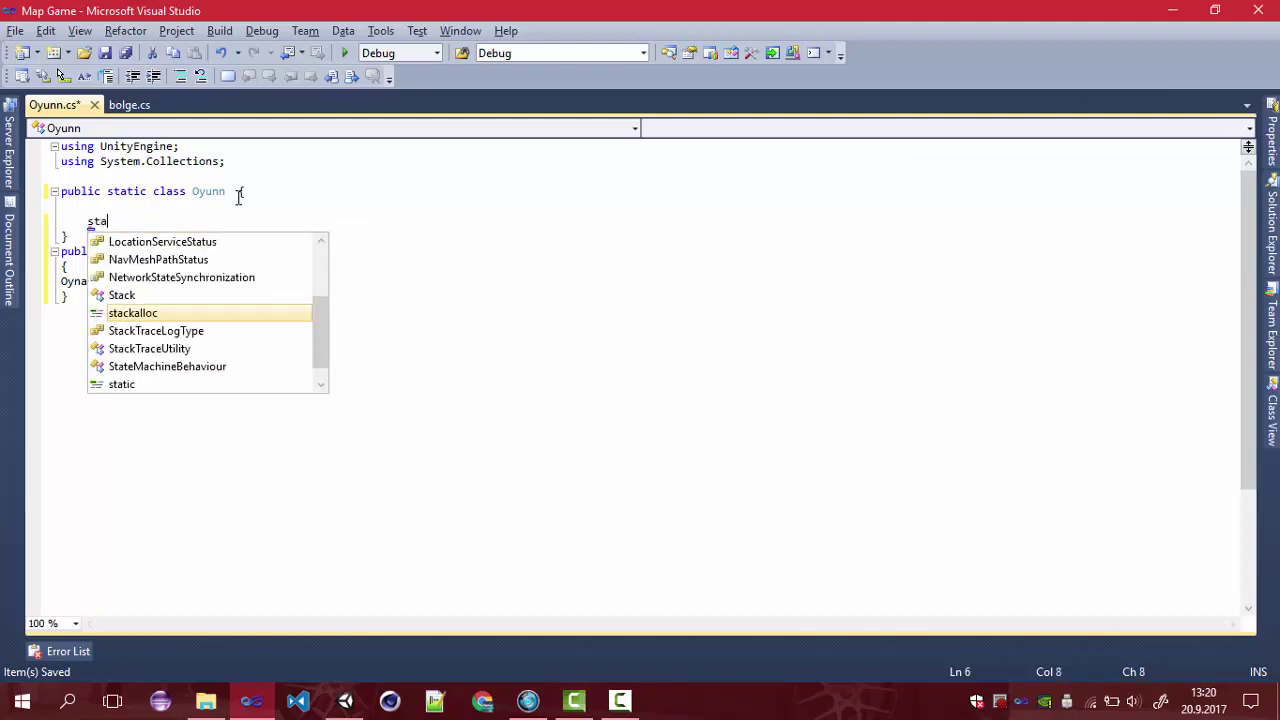
text(tic )
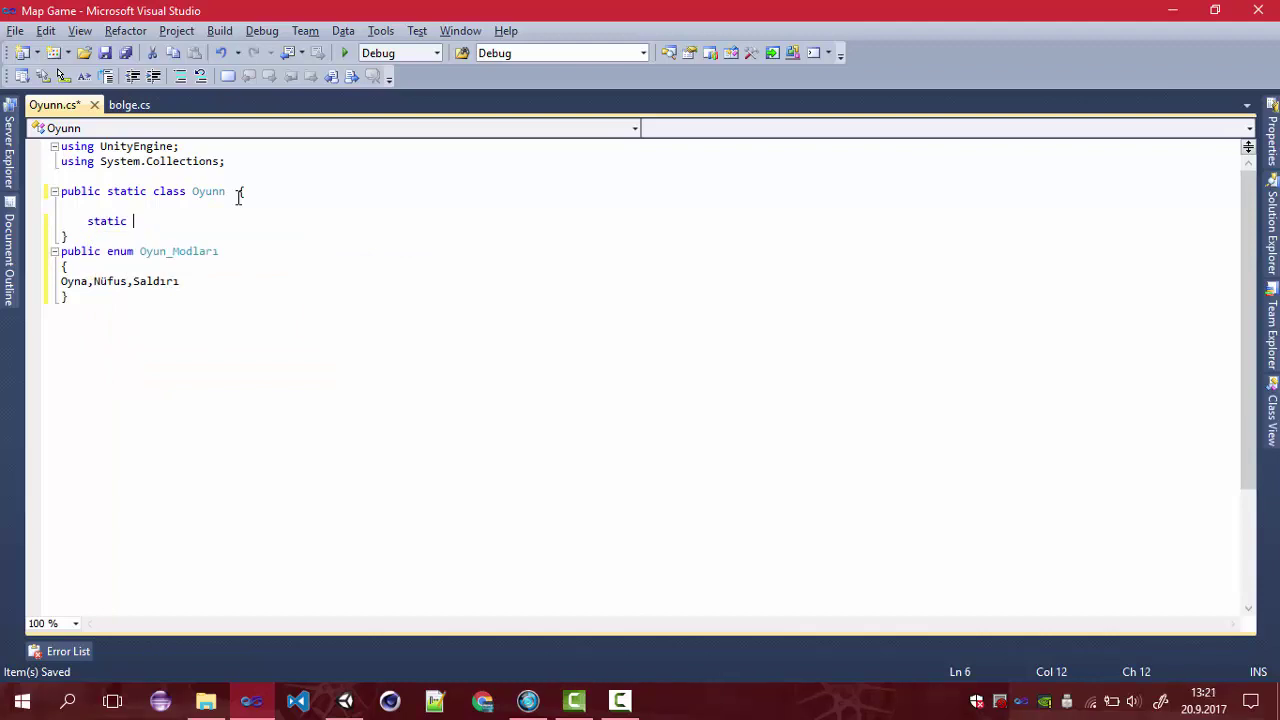
text(Oyun)
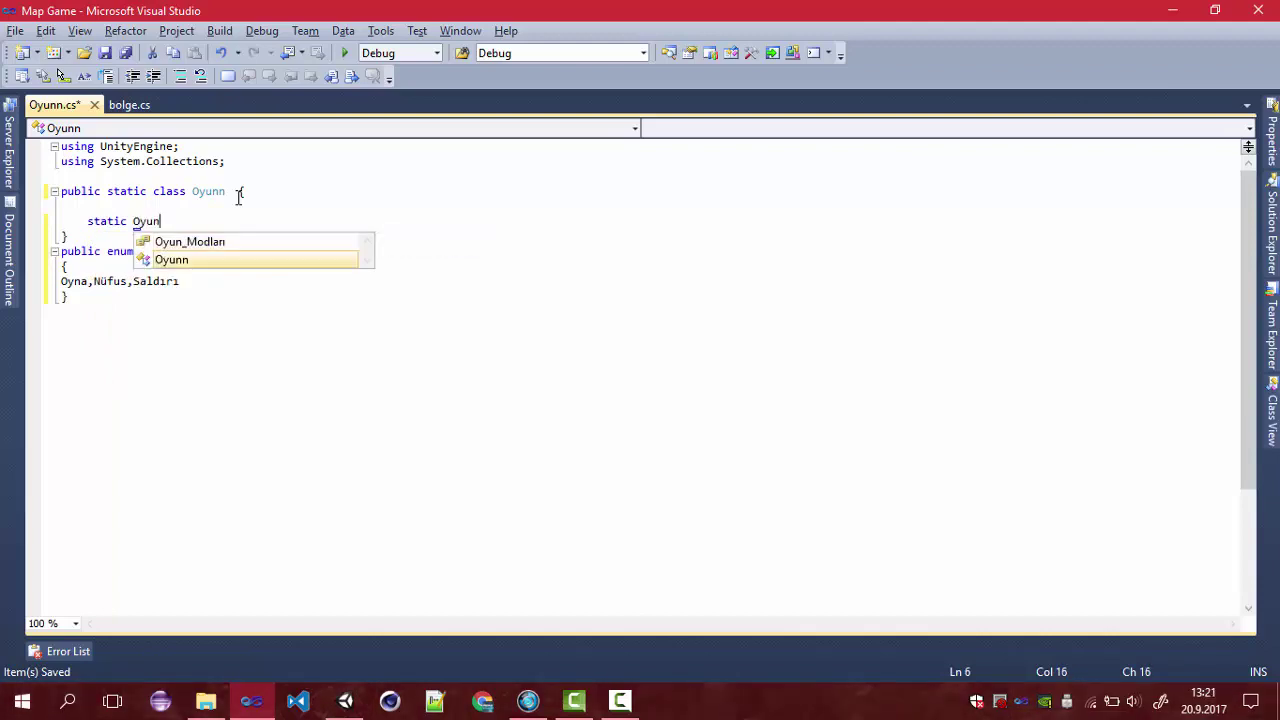
key(Tab)
text(())
key(Return)
text({ })
key(Left)
key(Return)
key(Return)
click(130, 191)
click(125, 221)
click(133, 221)
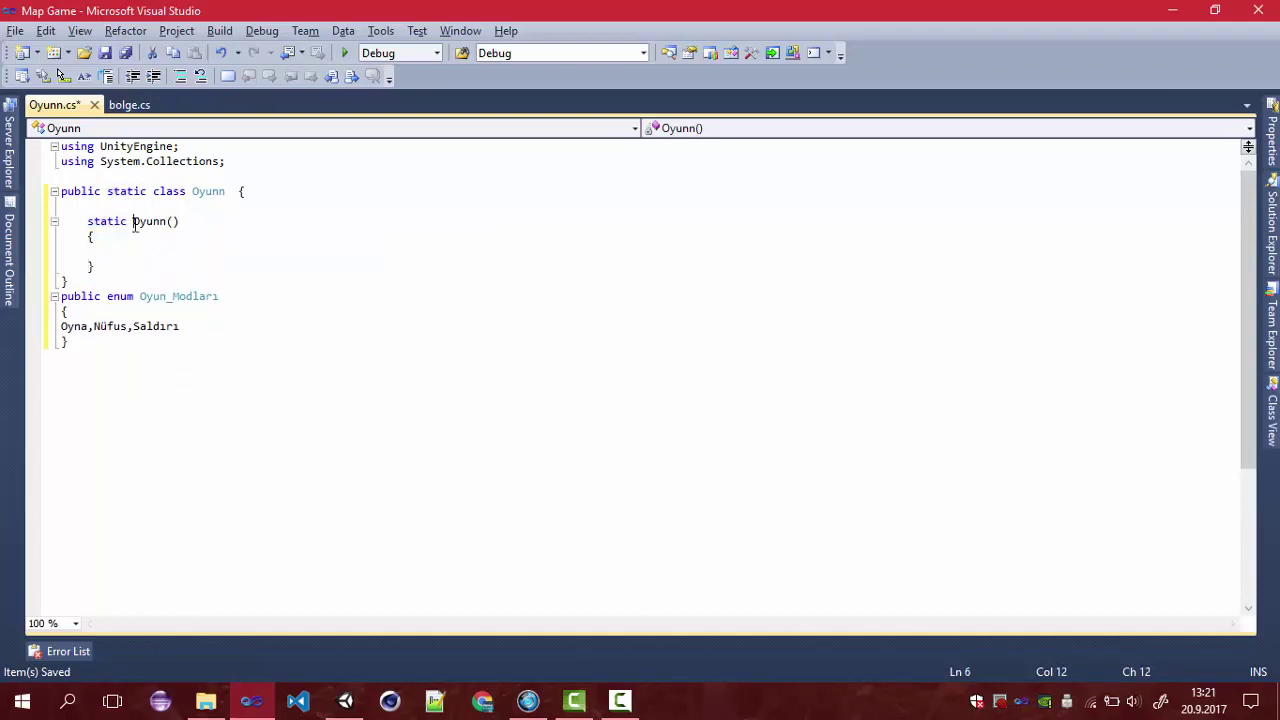
double_click(134, 191)
double_click(115, 221)
double_click(142, 222)
click(126, 252)
click(150, 208)
Step: Declare an Oyun_Modları field for the game mode above the constructor and save
key(Return)
text(oy)
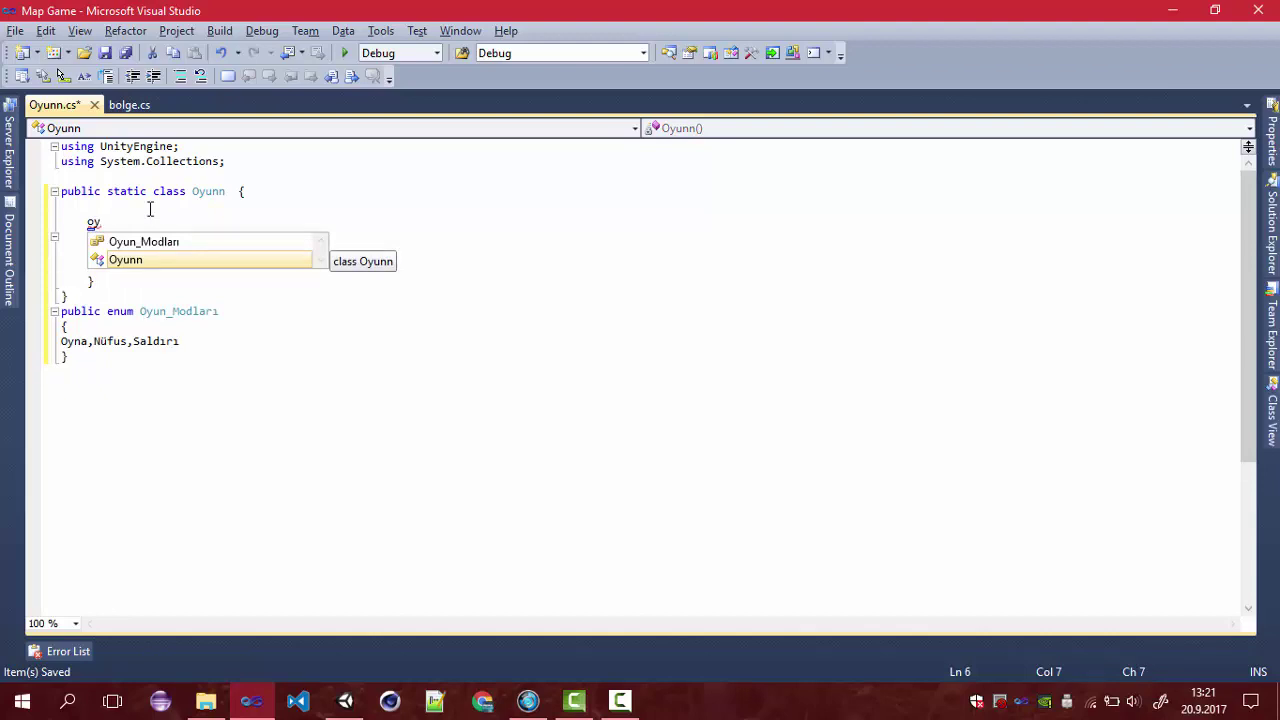
key(Up)
key(space)
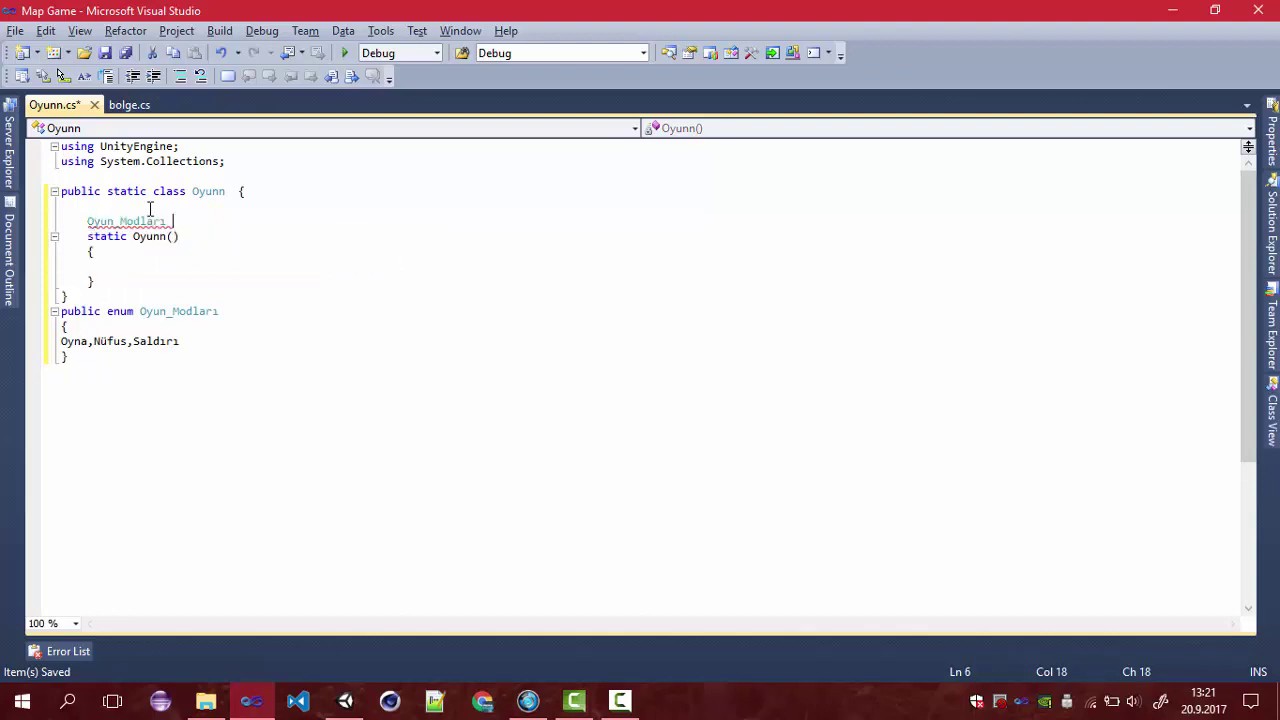
text(oy)
key(BackSpace)
key(BackSpace)
text(oyu)
key(BackSpace)
key(BackSpace)
text(yu_modu;)
click(147, 265)
text(oyun)
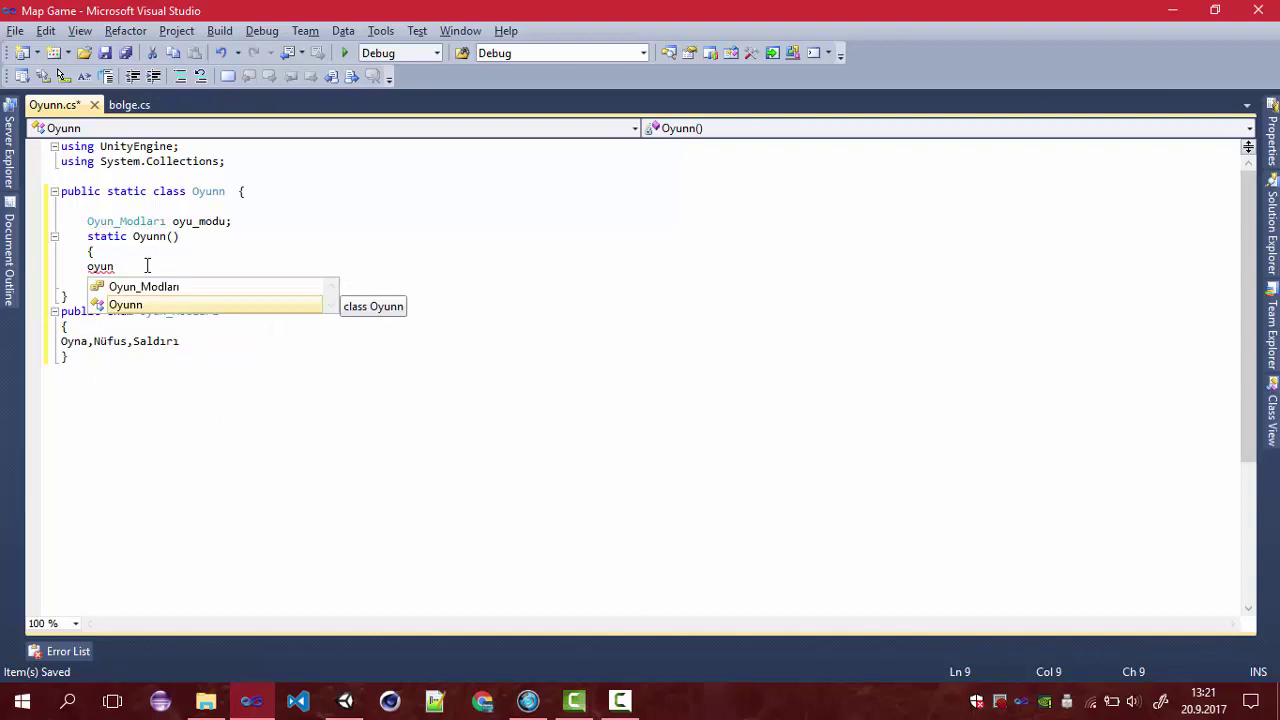
key(BackSpace)
key(BackSpace)
key(BackSpace)
key(BackSpace)
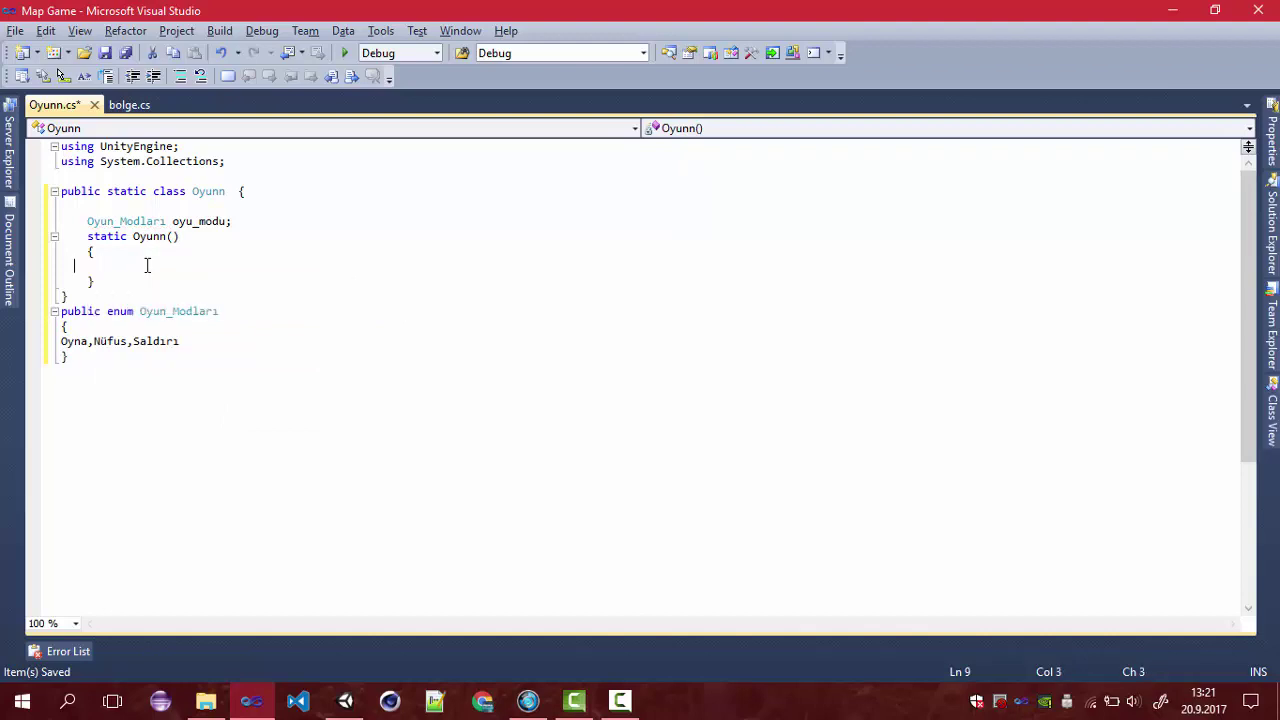
key(ctrl+s)
Step: Make the field static and correct its name to oyun_modu
click(87, 221)
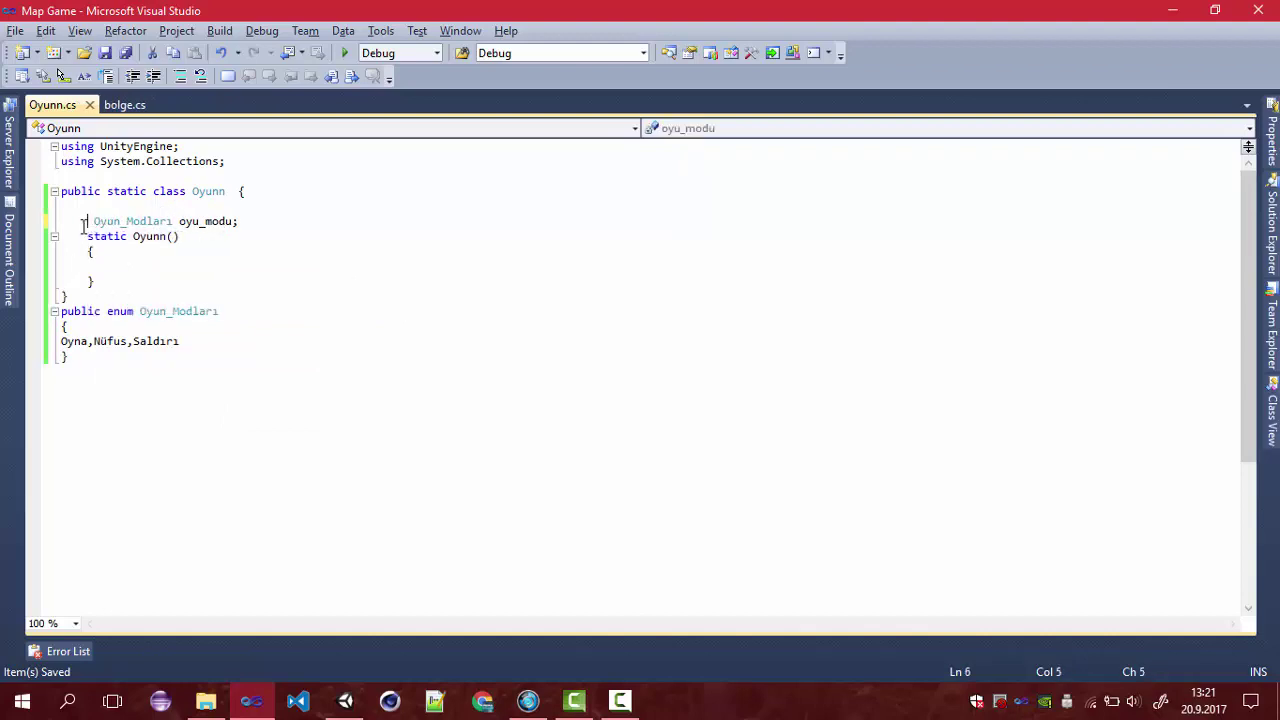
key(Left)
text(sta)
key(Tab)
key(ctrl+s)
click(118, 270)
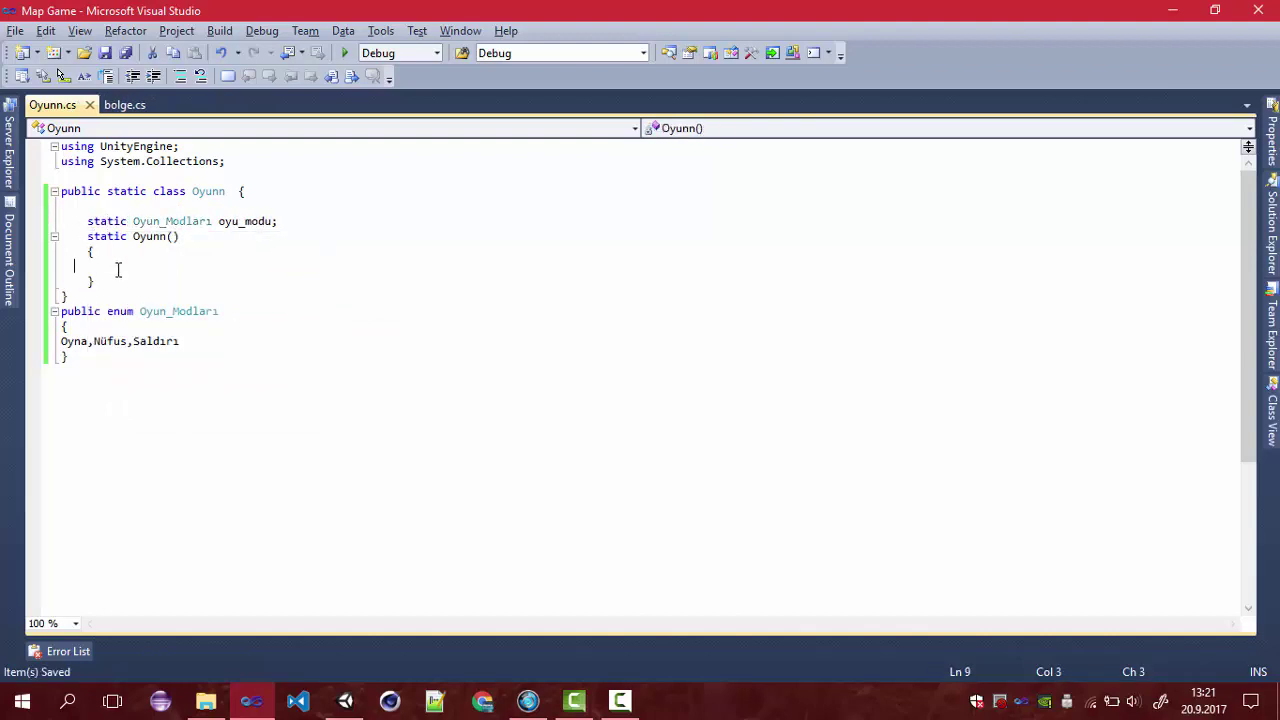
click(245, 220)
text(n)
Step: Assign oyun_modu = Oyun_Modları.Oyna in the static constructor and save Oyunn.cs
click(189, 265)
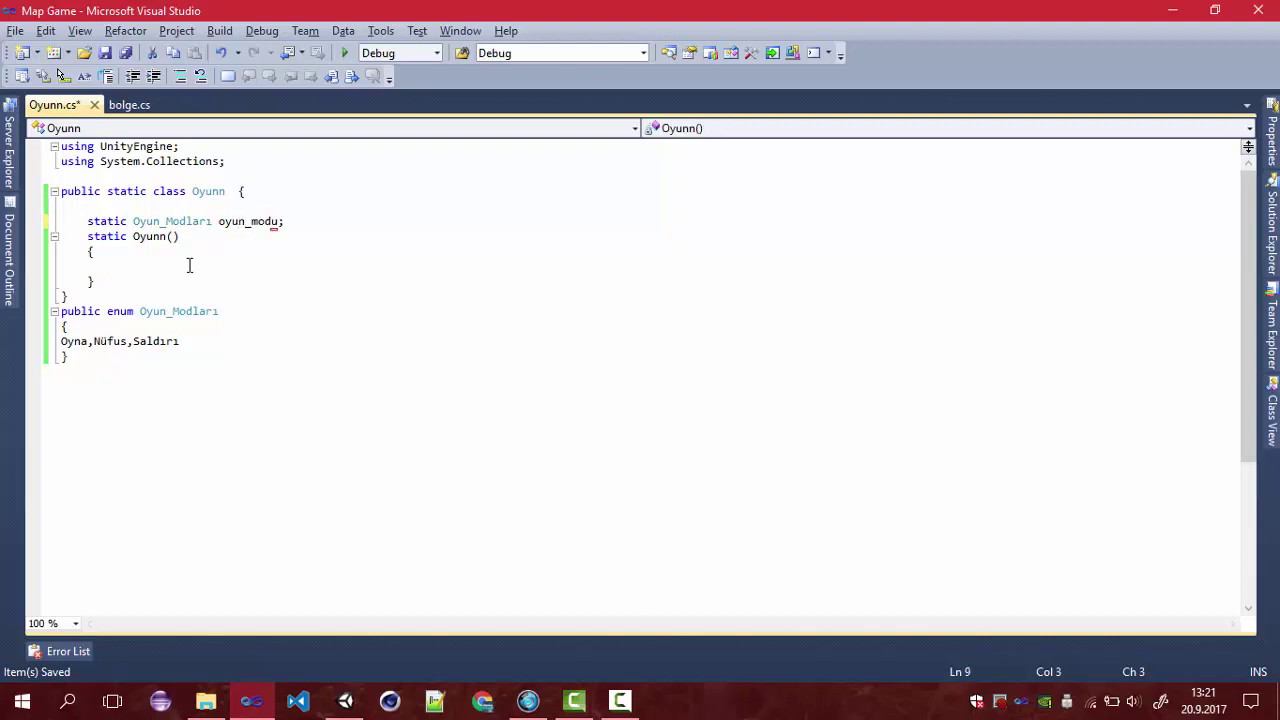
text(oyun)
key(Tab)
text(=oyu)
key(Up)
text(.)
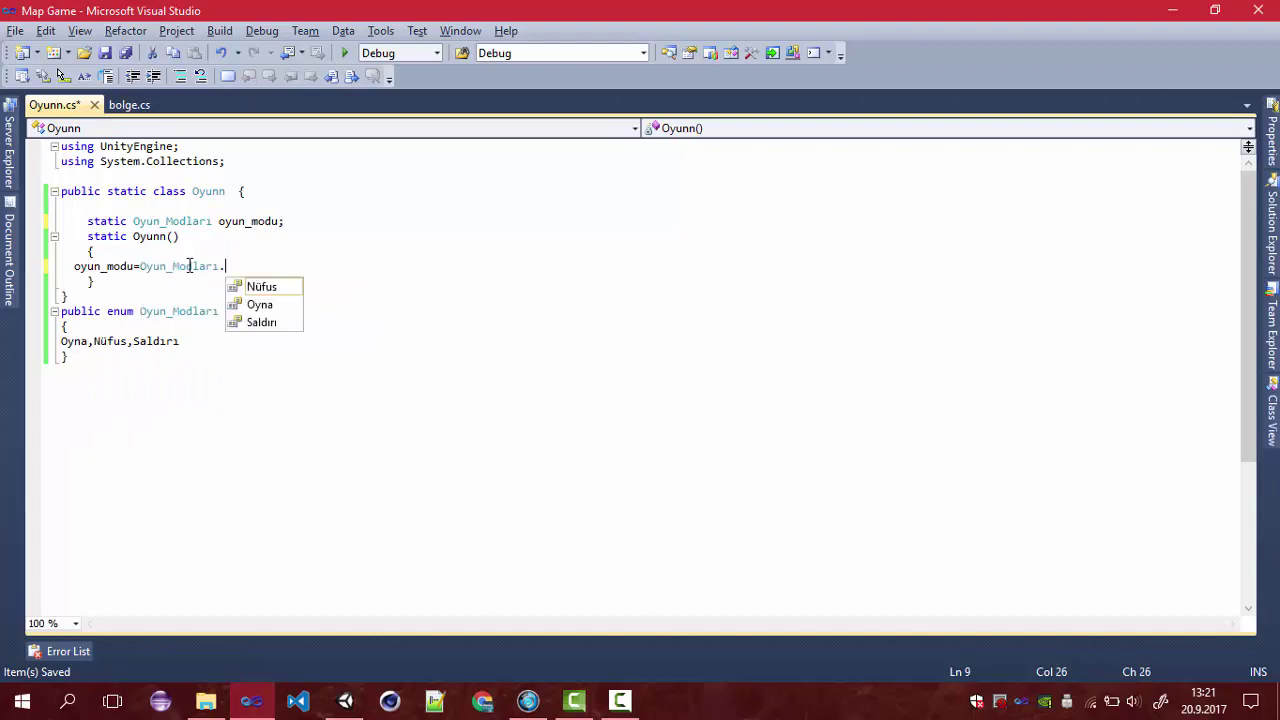
key(Down)
text(;)
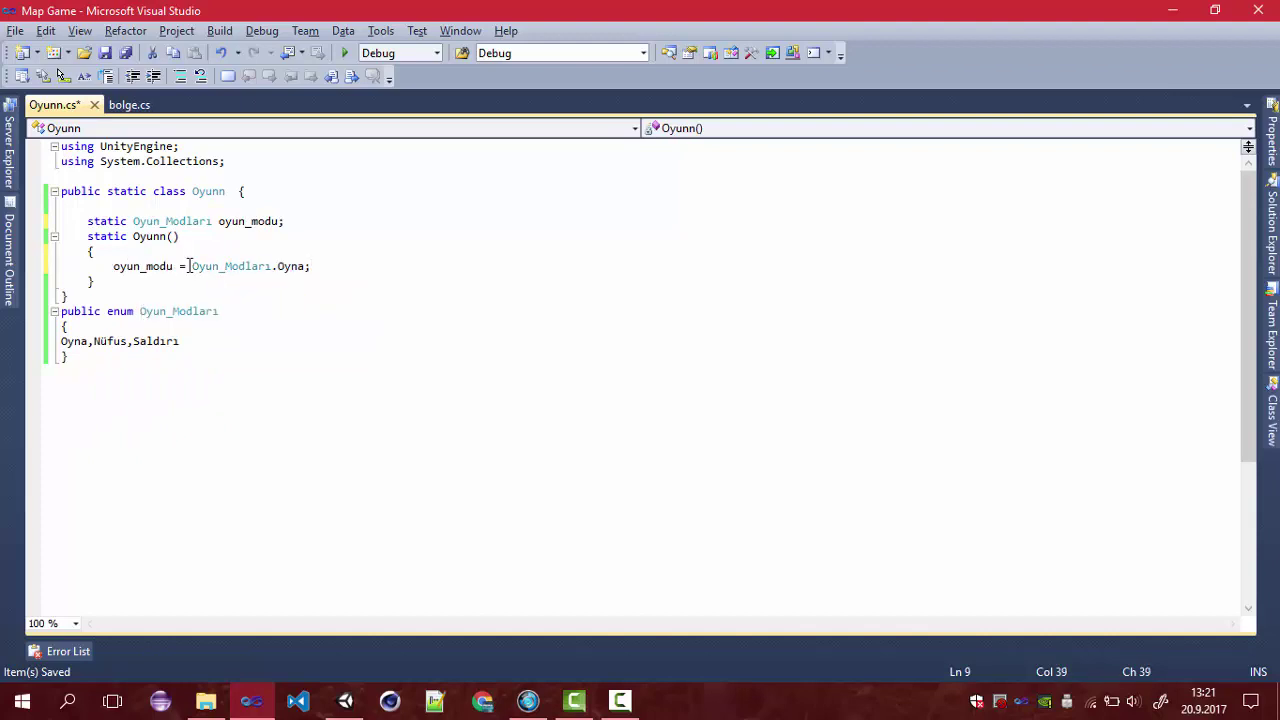
key(ctrl+s)
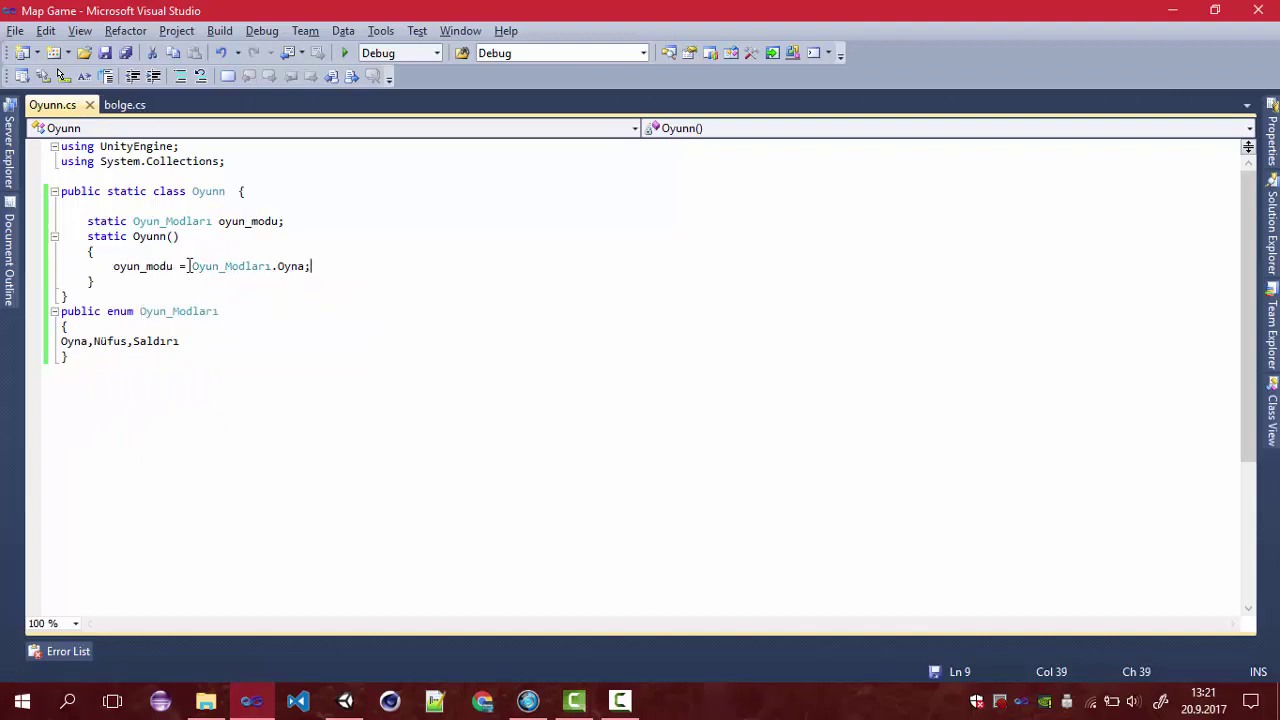
click(135, 280)
Step: Below the constructor, declare a public static Oyun_Modları property named Oyun_Modu
double_click(143, 341)
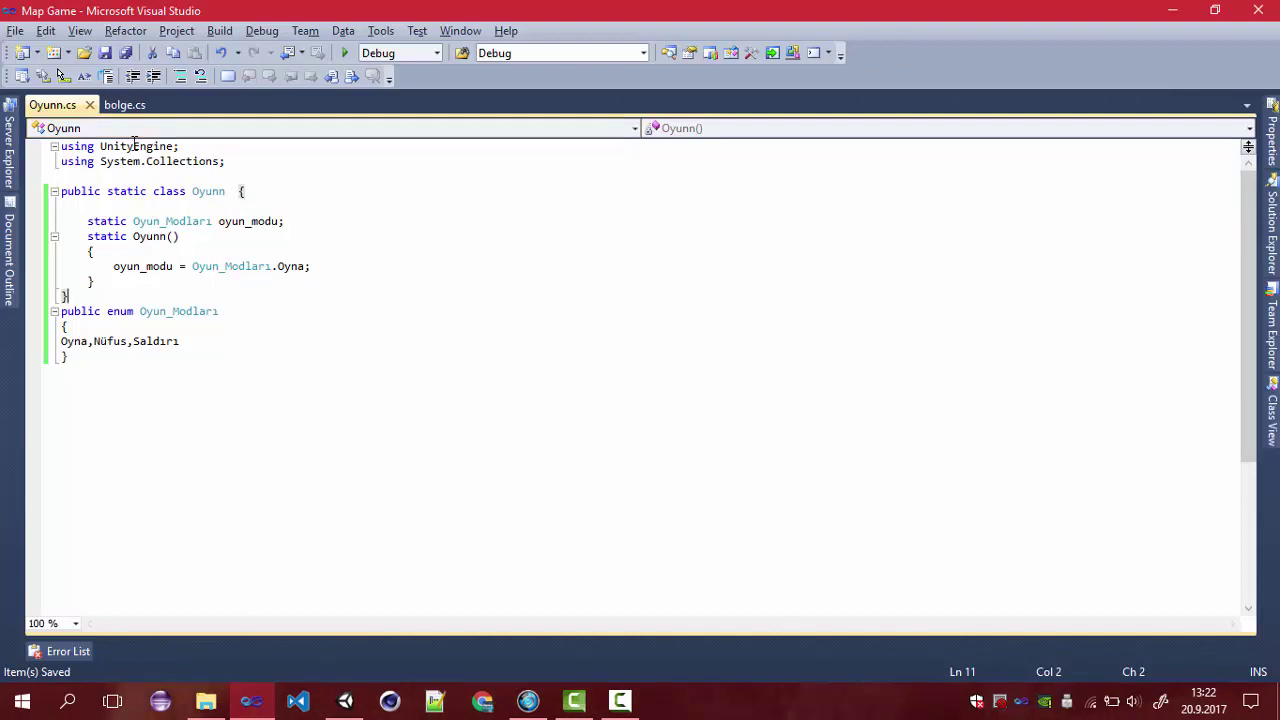
click(118, 281)
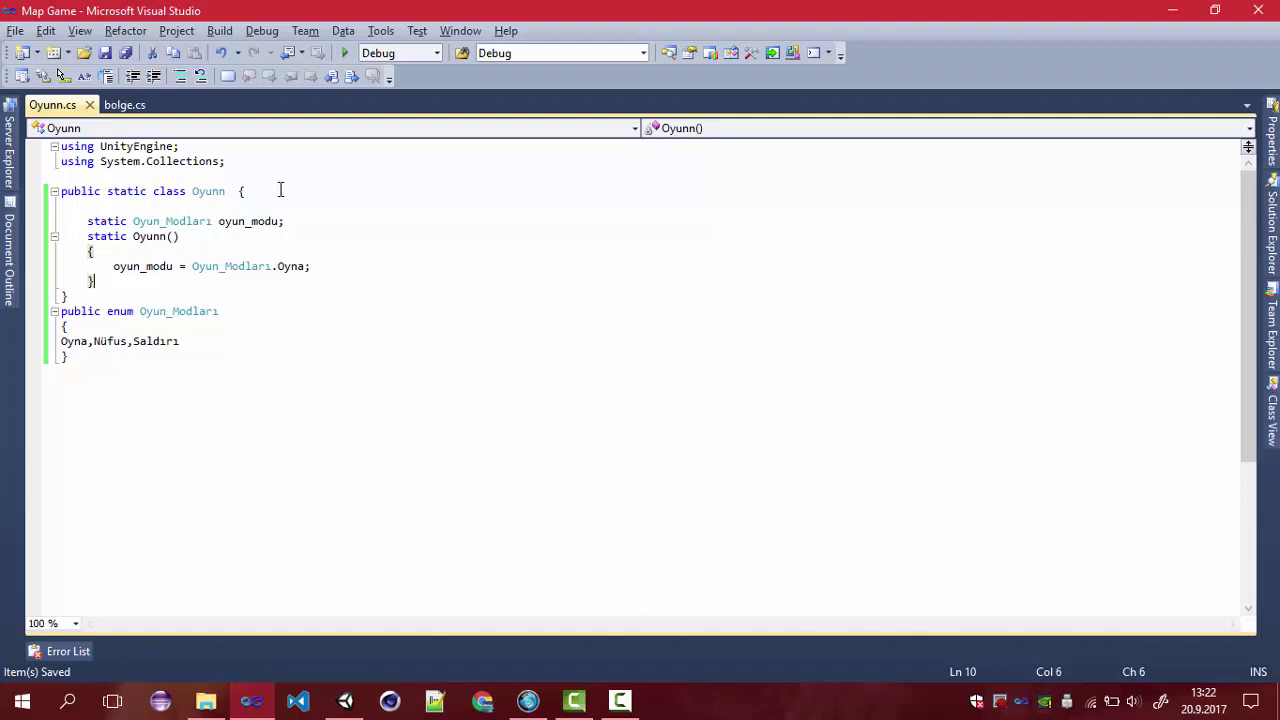
key(Return)
text(public stat)
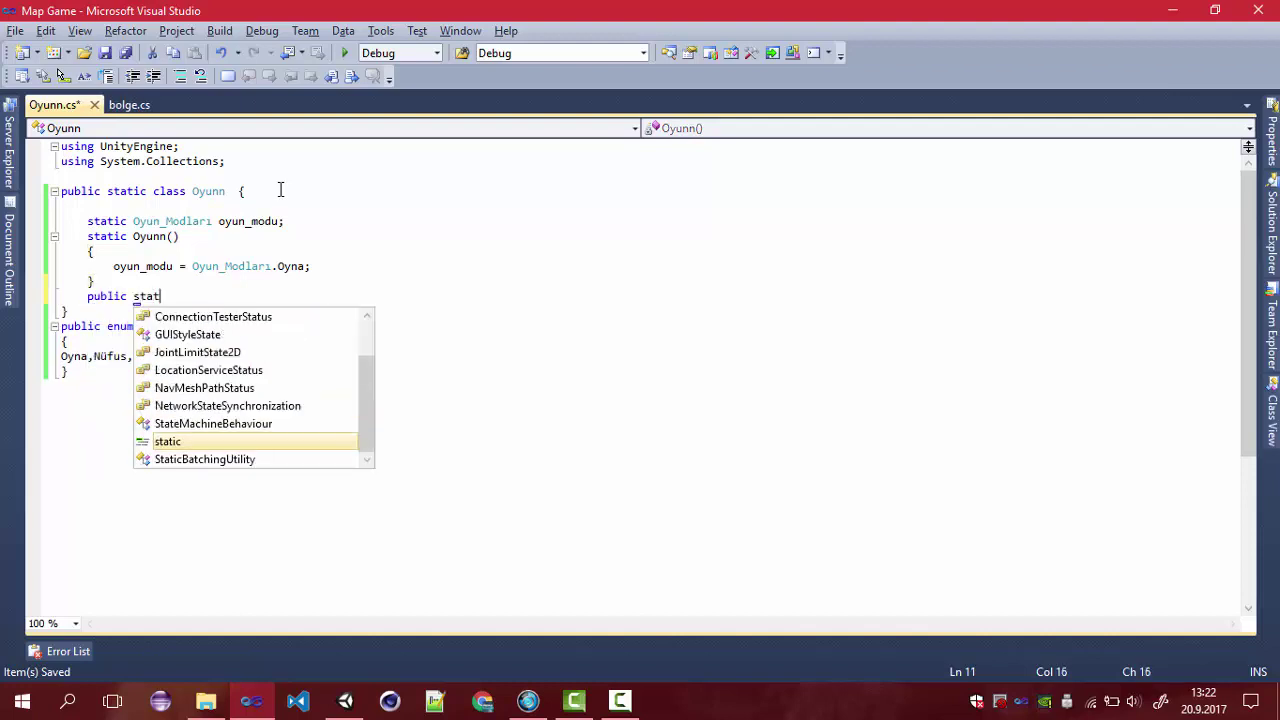
text(ic Ga)
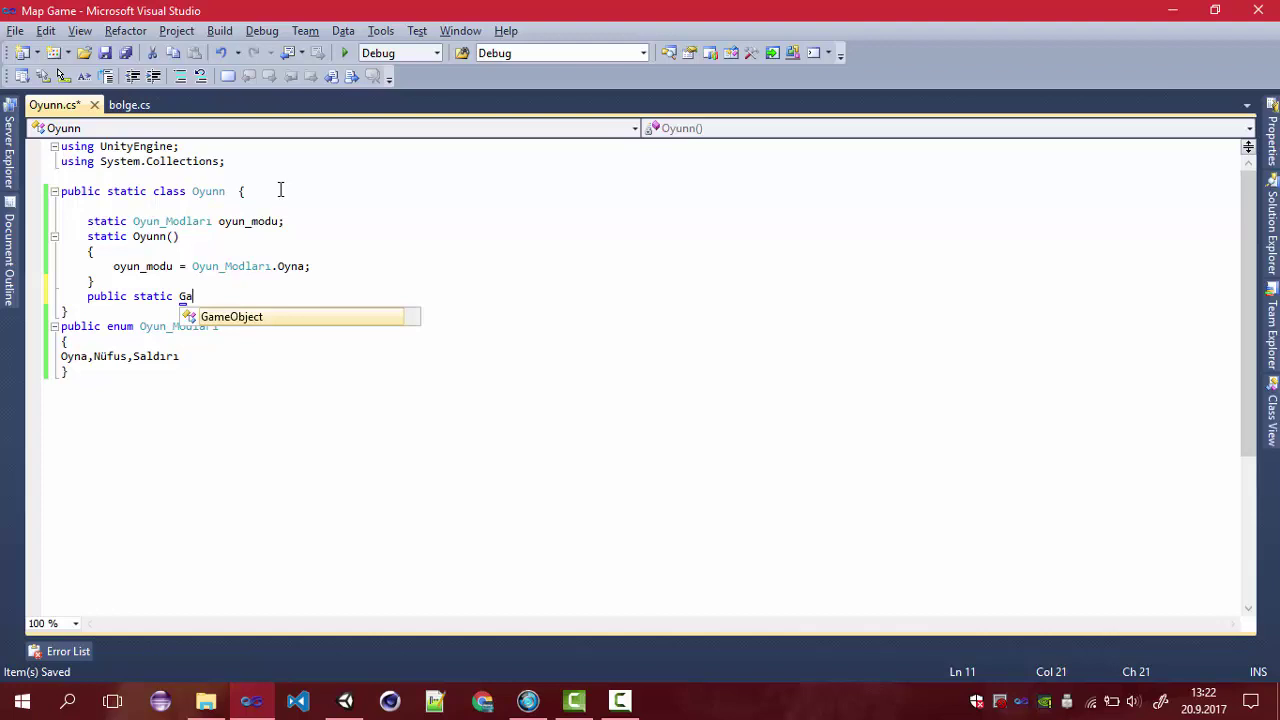
key(BackSpace)
key(BackSpace)
text(oyun)
key(BackSpace)
text(Oyun_Modu)
key(Return)
text({)
key(Return)
Step: Give the Oyun_Modu property a getter that returns oyun_modu
key(Return)
text(get { })
key(Left)
key(Left)
key(Return)
key(Return)
key(Return)
text(oyun_modu=)
key(BackSpace)
key(BackSpace)
key(BackSpace)
key(BackSpace)
key(BackSpace)
key(BackSpace)
key(BackSpace)
text(return)
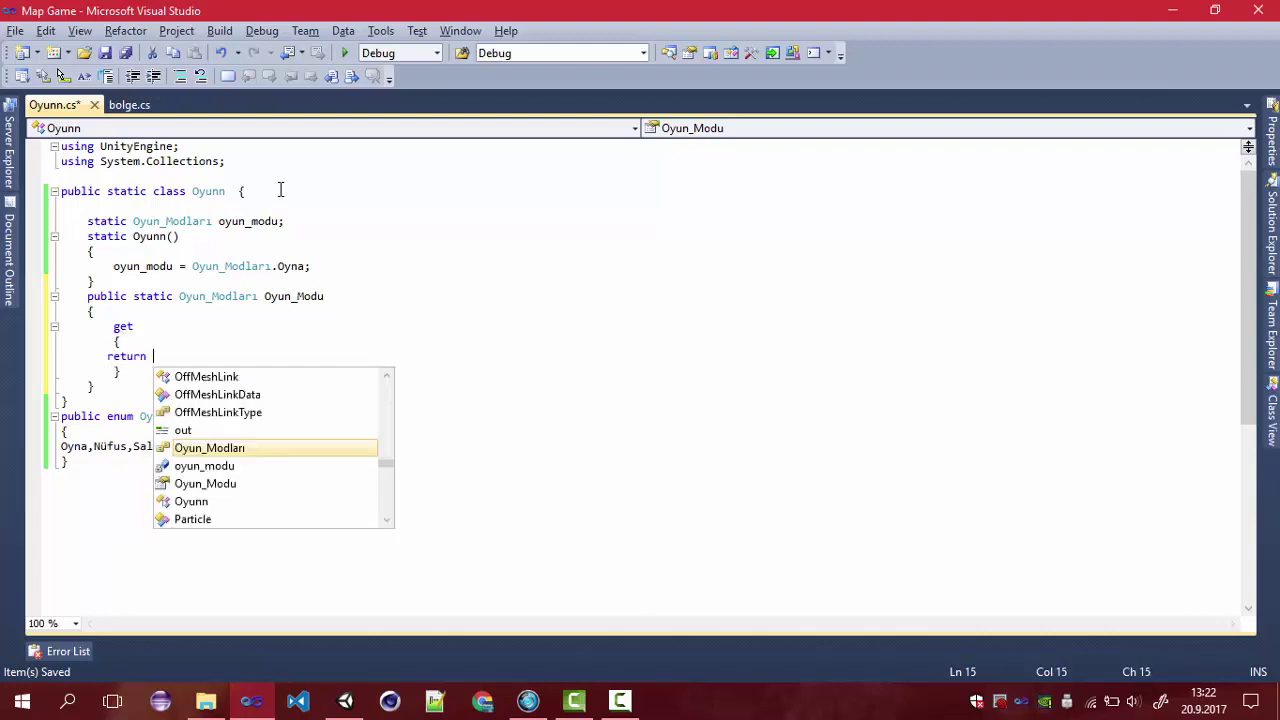
key(Down)
text(;)
key(Down)
key(Return)
Step: Add a setter that stores the incoming value with oyun_modu = value;
text(set { })
key(Left)
key(Left)
key(Left)
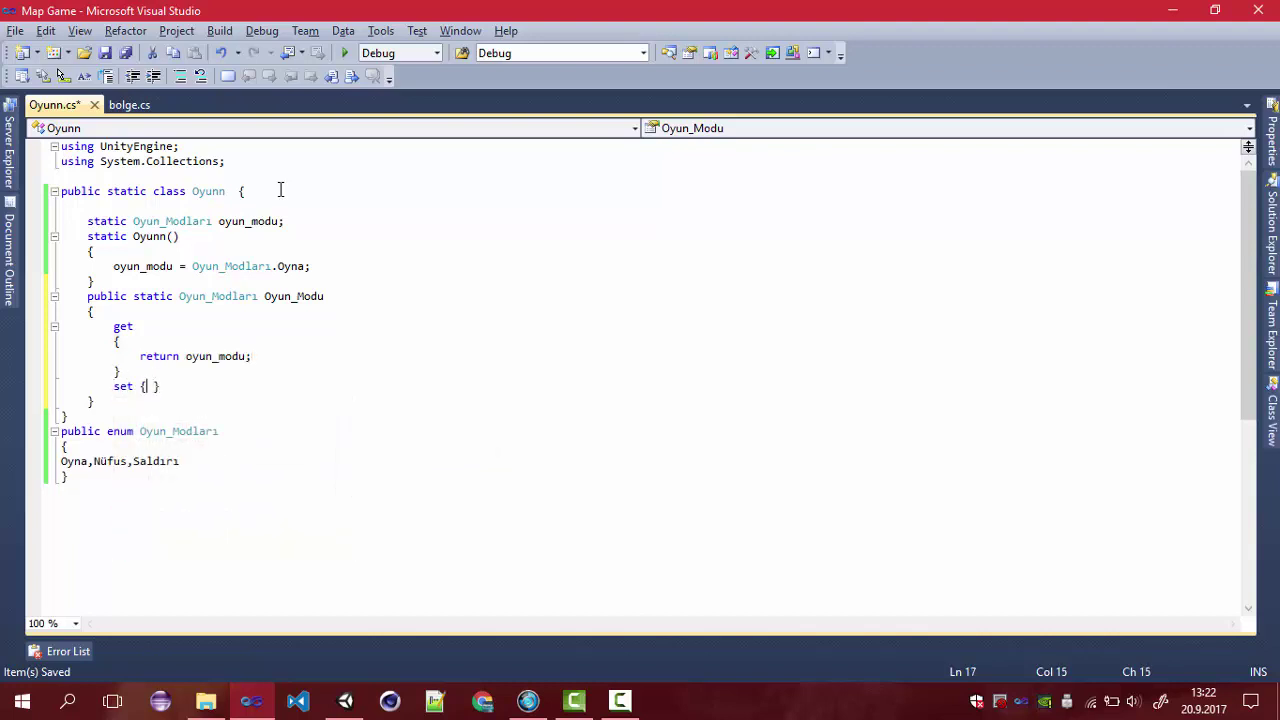
key(Return)
key(Right)
key(Return)
text(oy)
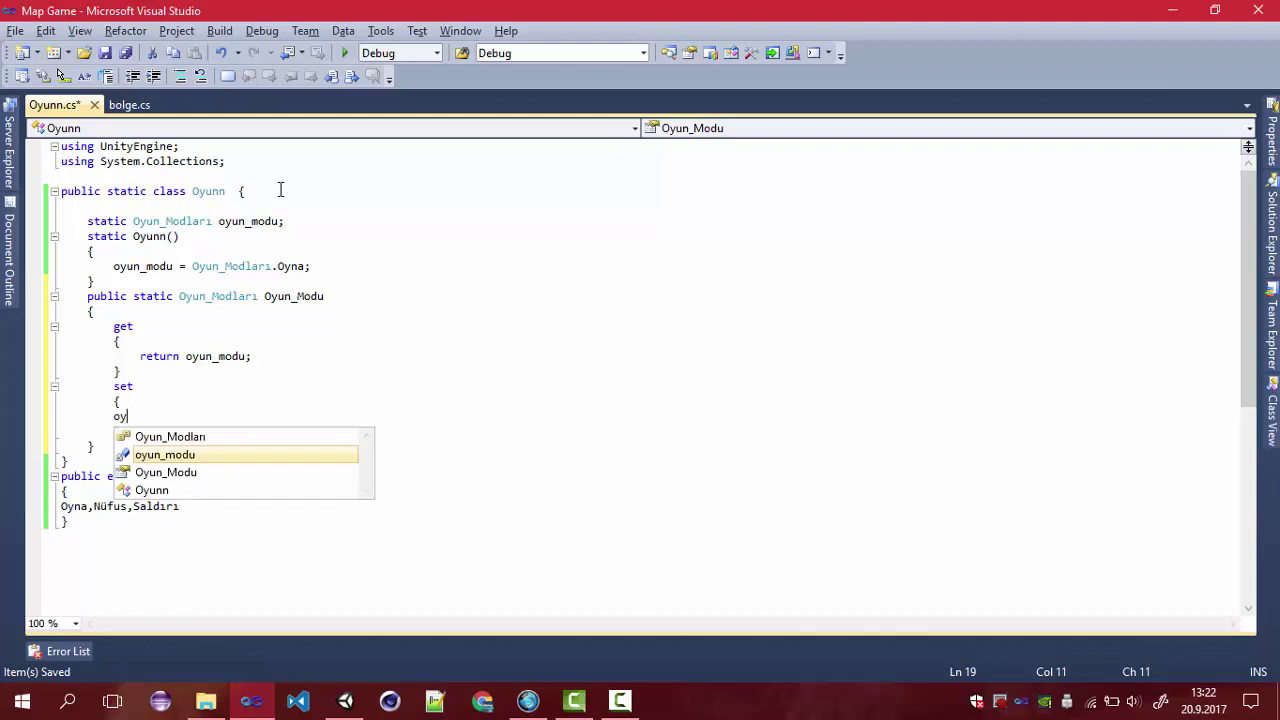
text(un_modu = value;)
key(Return)
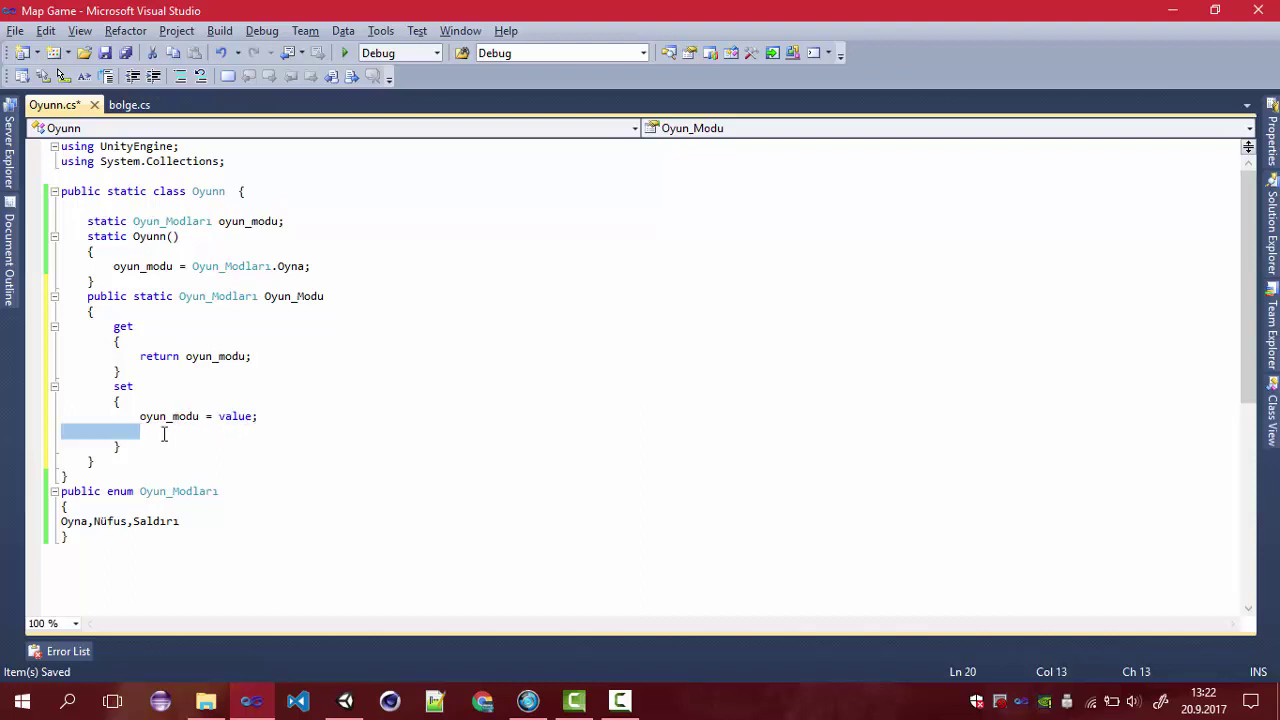
Step: Save Oyunn.cs and start a blank line after the property's closing brace
triple_click(141, 434)
click(200, 433)
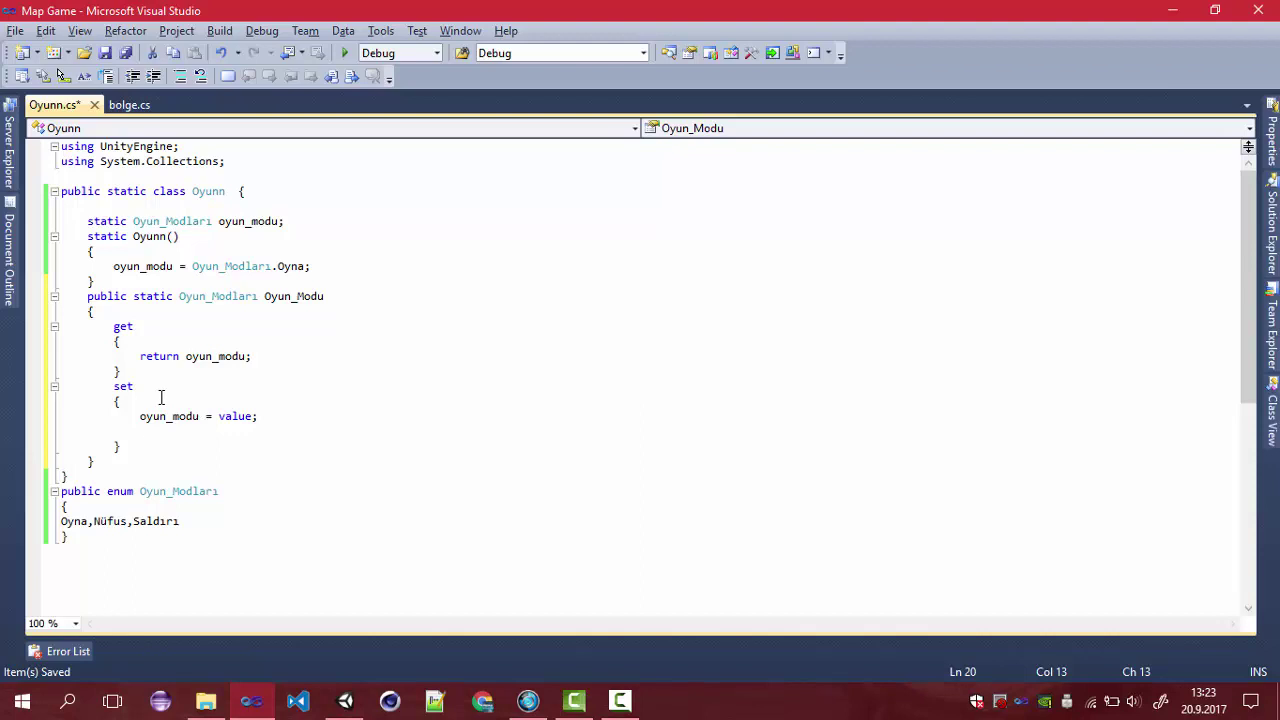
mouse_move(173, 413)
key(ctrl+s)
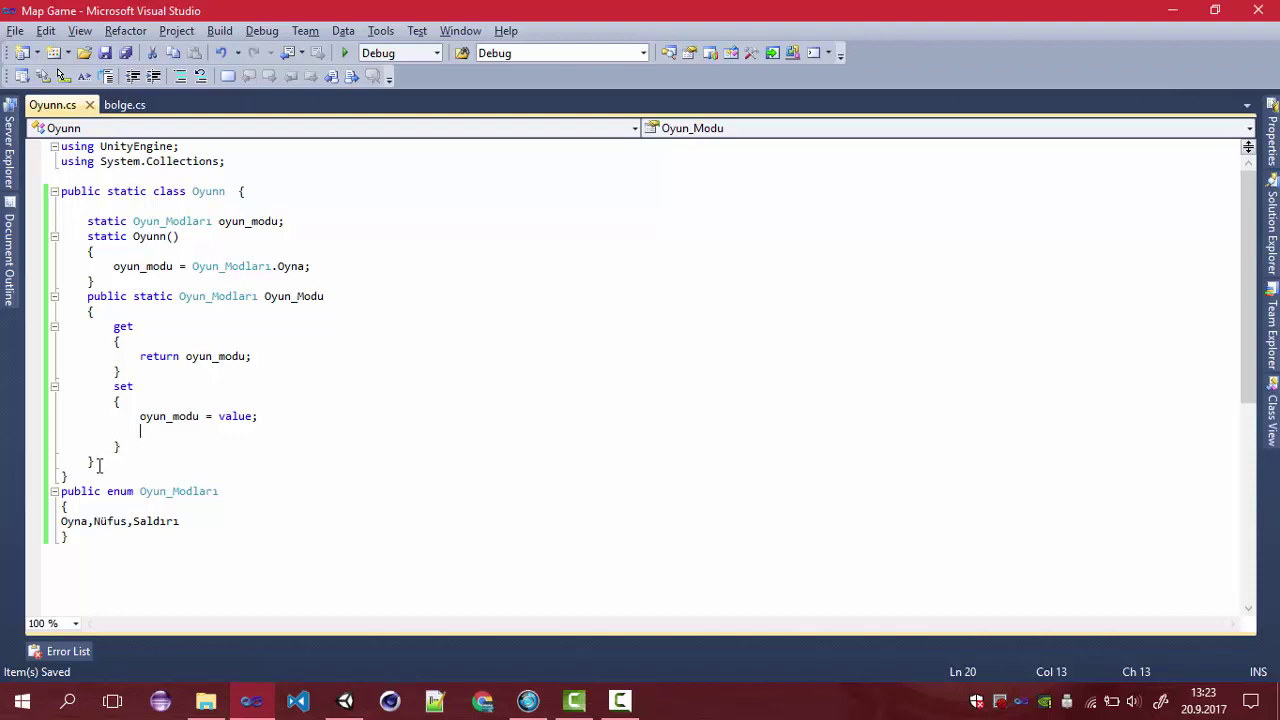
click(126, 474)
click(127, 462)
key(Return)
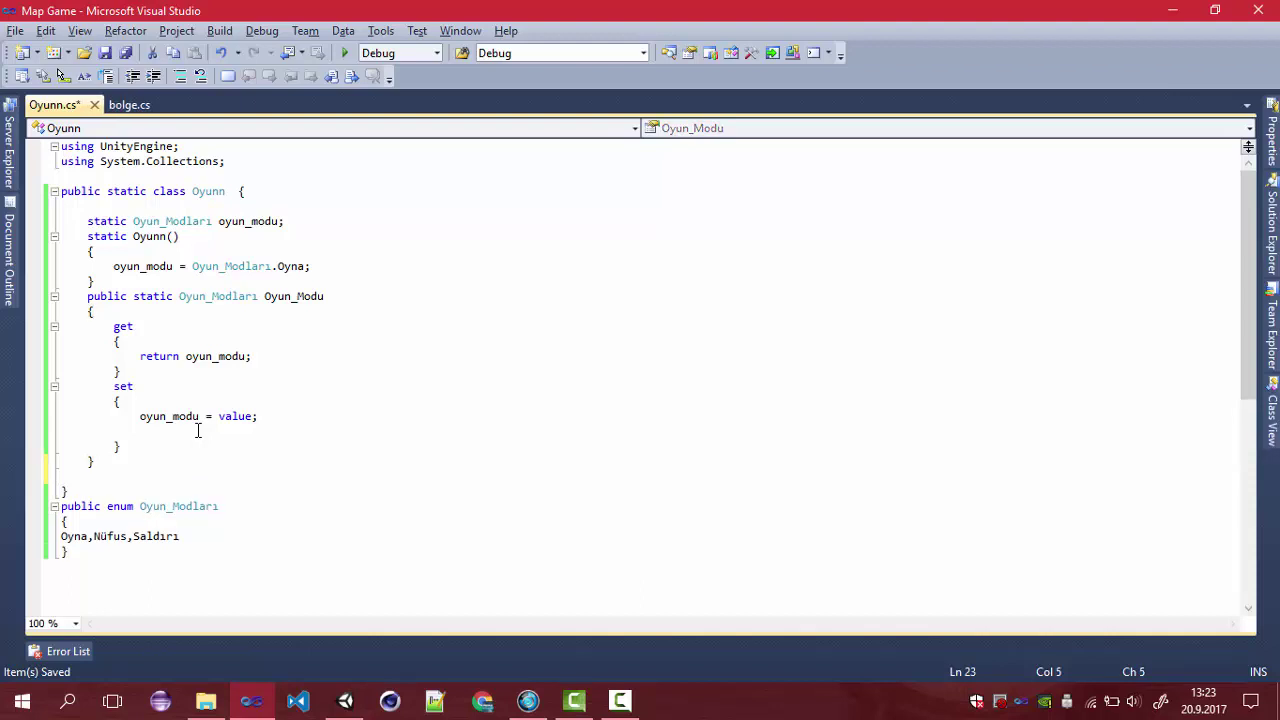
Step: Add a public EventArgs class containing an Oyun_Modları oyun_modumuz field
text(public clas)
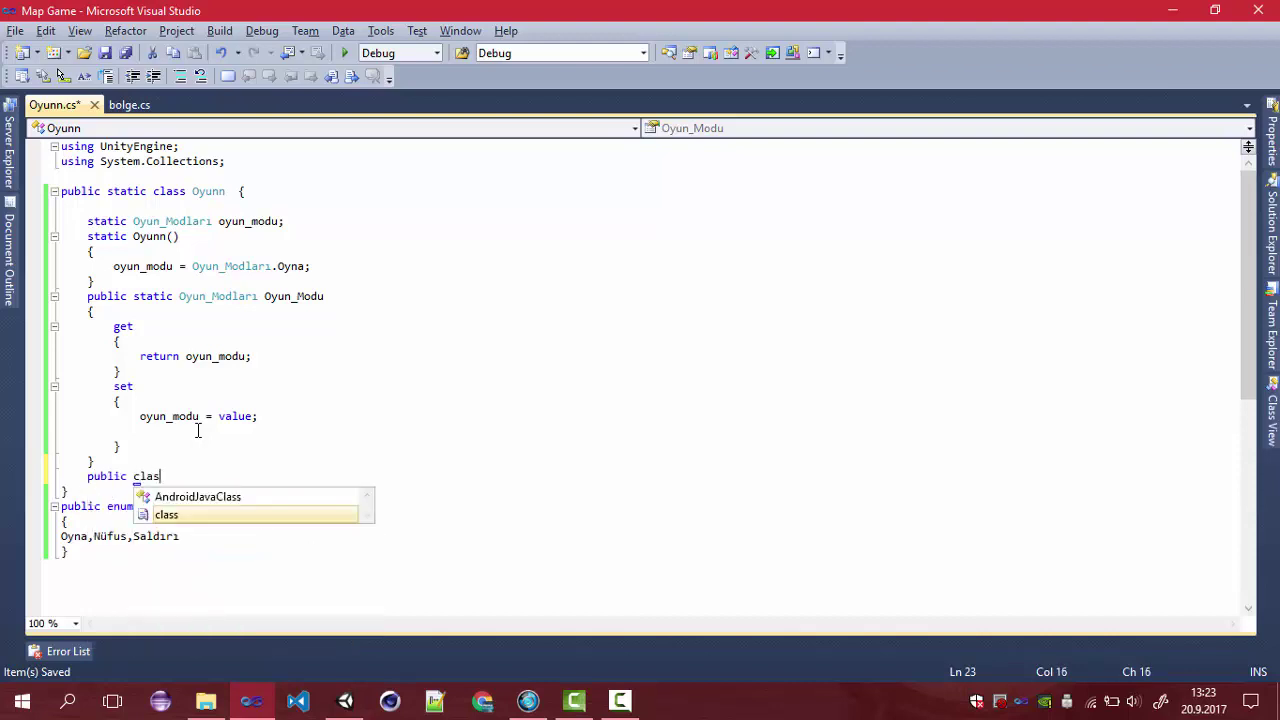
text(s EventArgs)
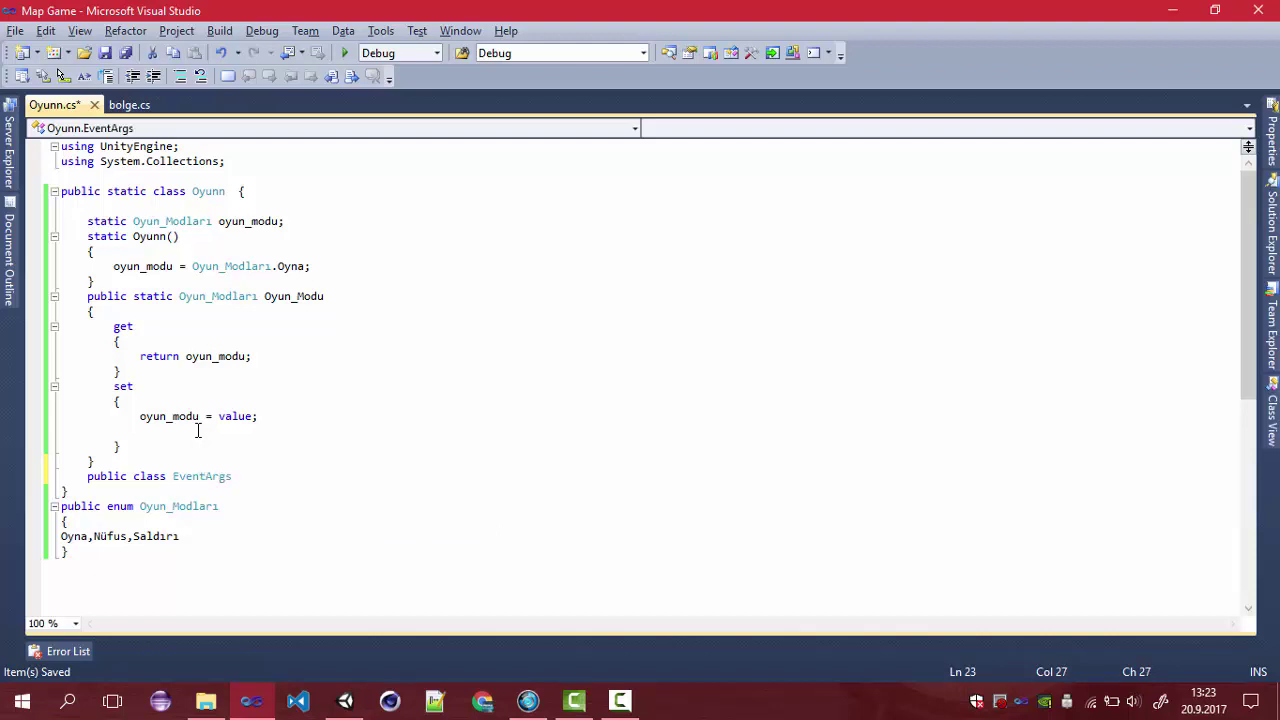
text({})
key(Left)
key(Left)
key(Left)
key(Return)
key(Right)
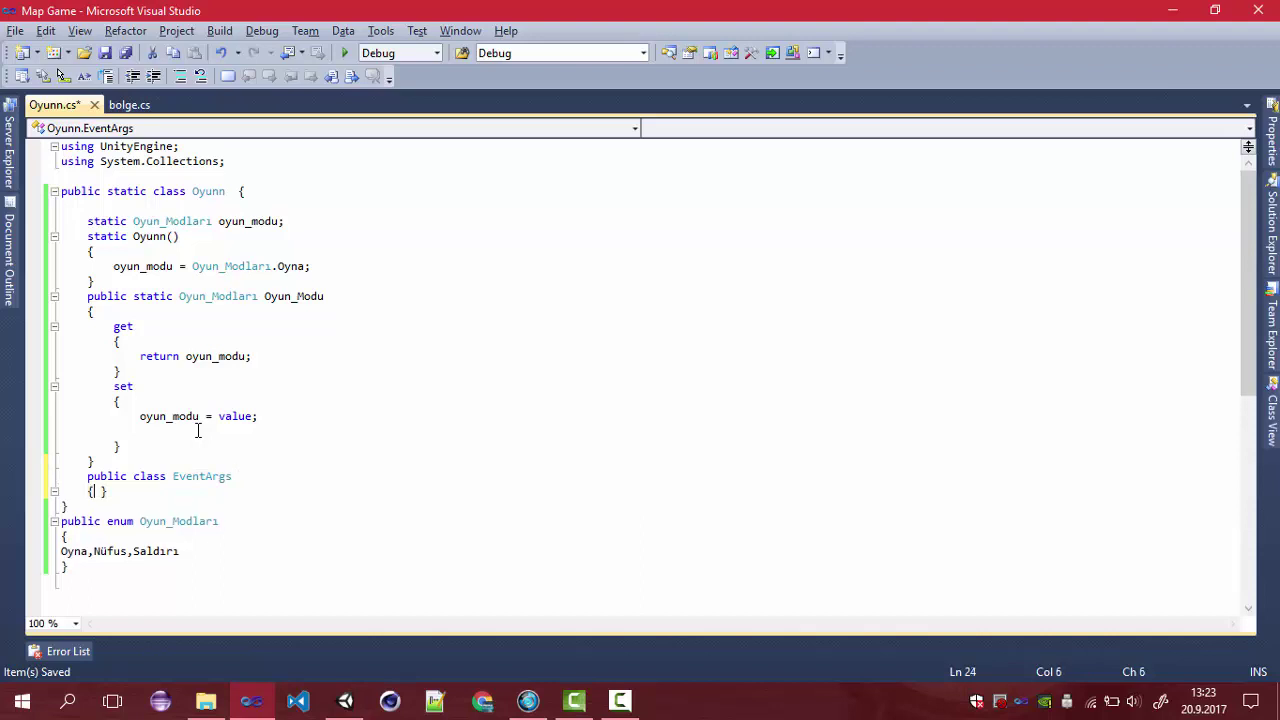
key(Return)
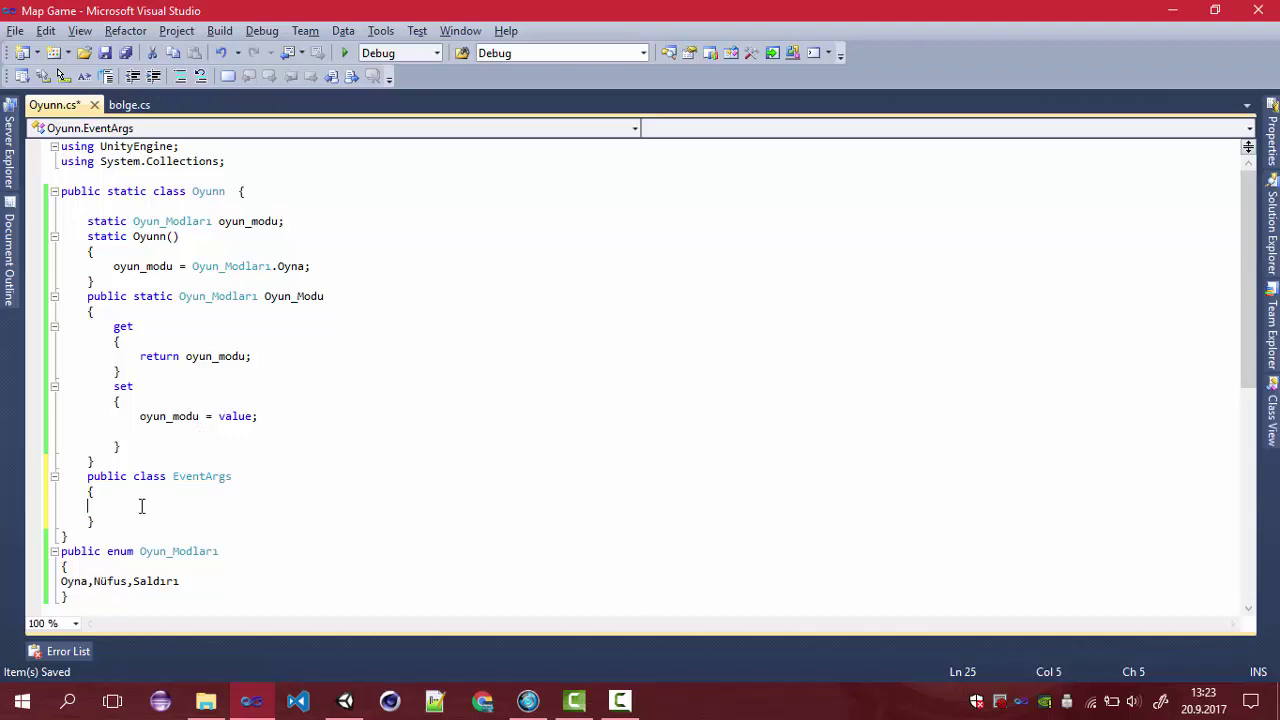
text(ga)
key(Tab)
key(BackSpace)
key(BackSpace)
key(BackSpace)
text(oyu)
key(Tab)
text(oyun_modumuz;)
Step: Rename the class to EventArgss and begin an EventArgss constructor, saving the file
key(Return)
text(public eve)
key(Down)
key(Down)
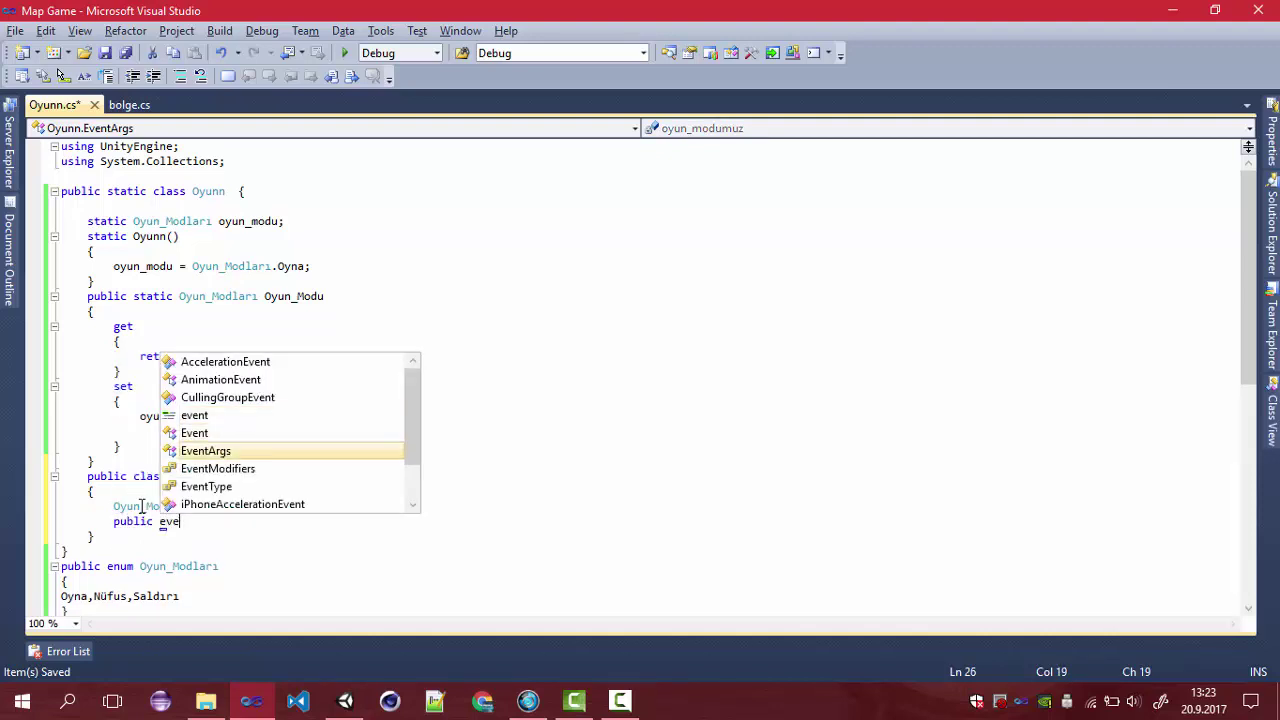
key(Escape)
click(238, 477)
text(s)
click(222, 519)
key(BackSpace)
key(BackSpace)
key(BackSpace)
key(ctrl+space)
text(eve)
key(Down)
key(Tab)
key(ctrl+s)
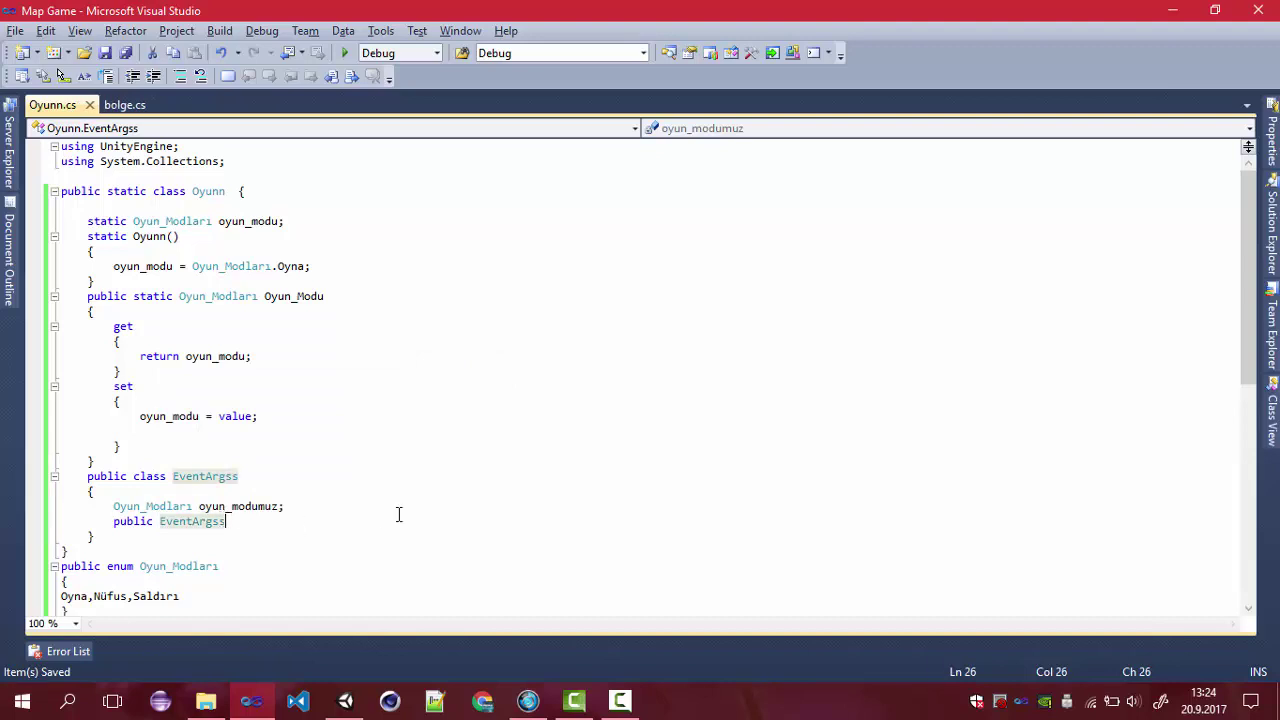
Step: Give the constructor an Oyun_Modları mod parameter and open its body
text(())
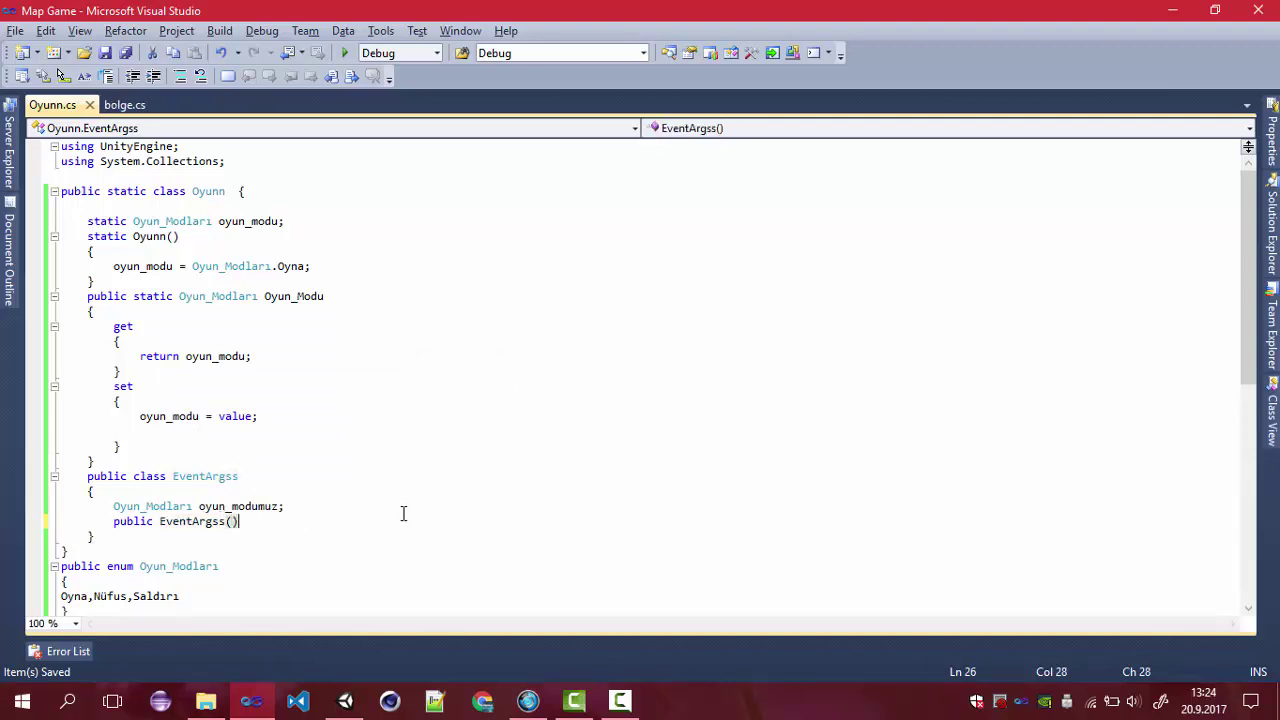
key(BackSpace)
text(ga)
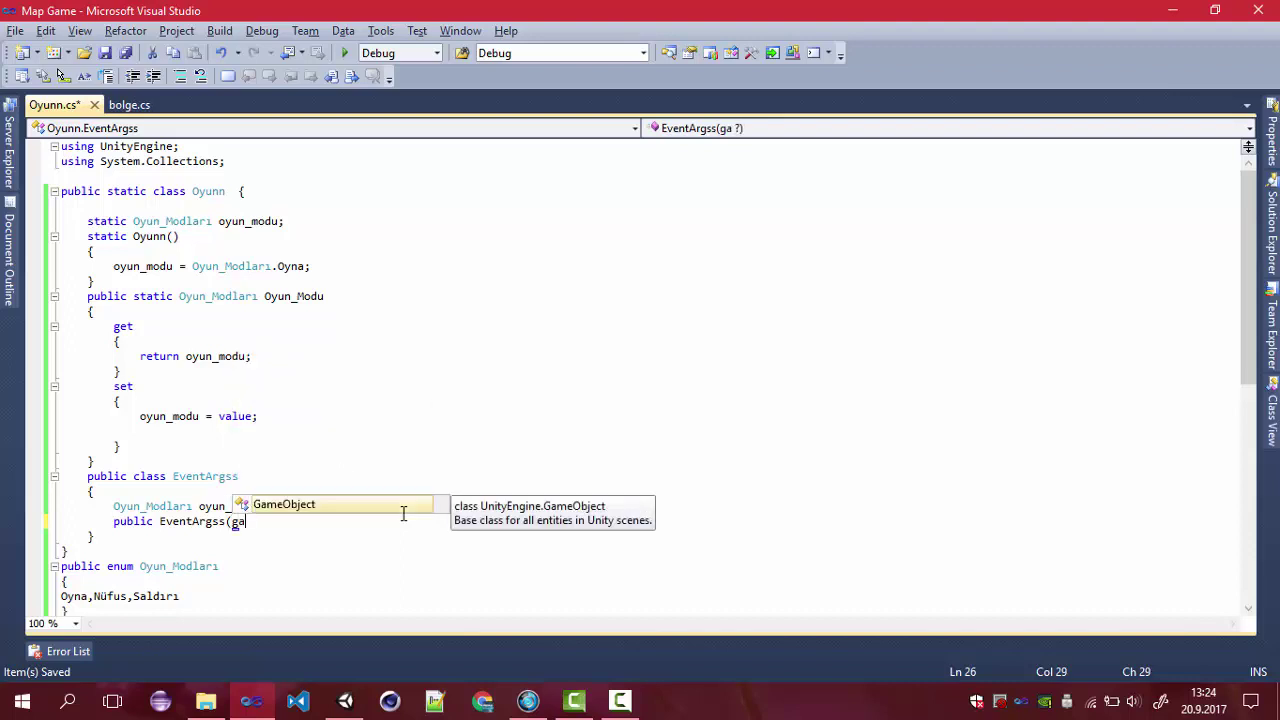
key(BackSpace)
key(BackSpace)
text(oy)
key(space)
text(mod))
key(Return)
text({)
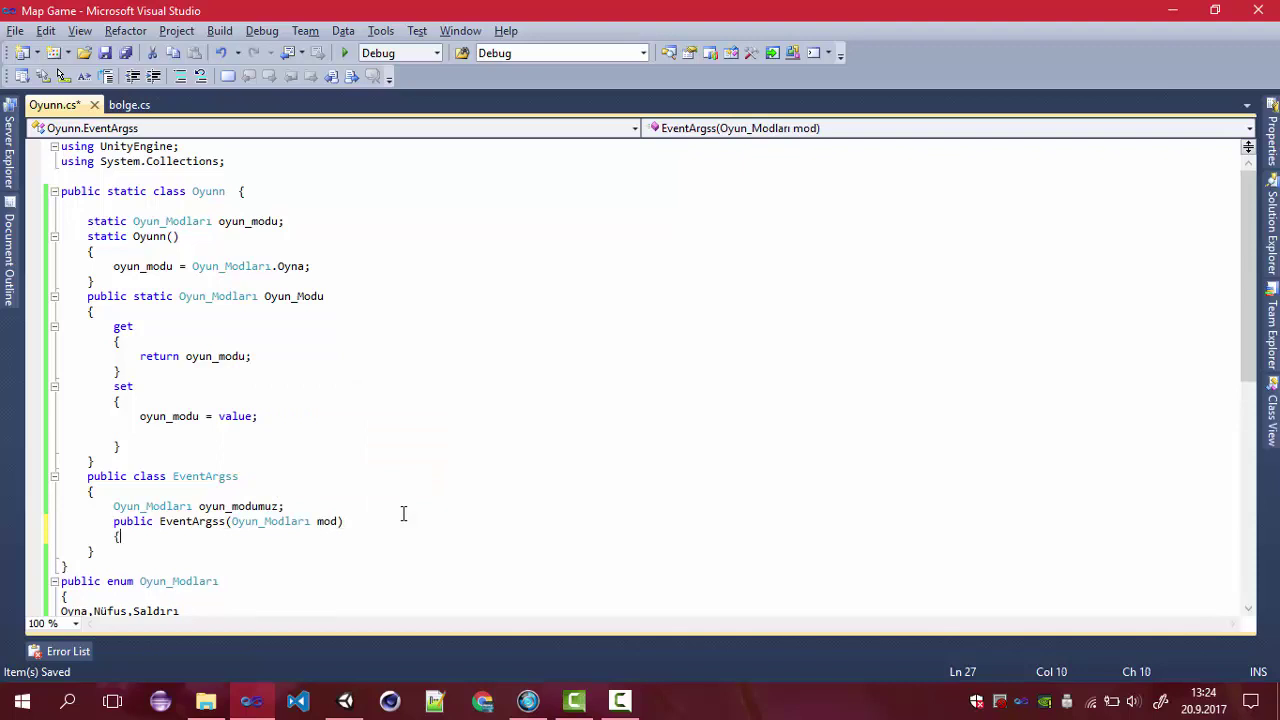
key(Return)
Step: Assign oyun_modumuz = mod in the constructor body and save Oyunn.cs
text(oyun)
key(Down)
key(Down)
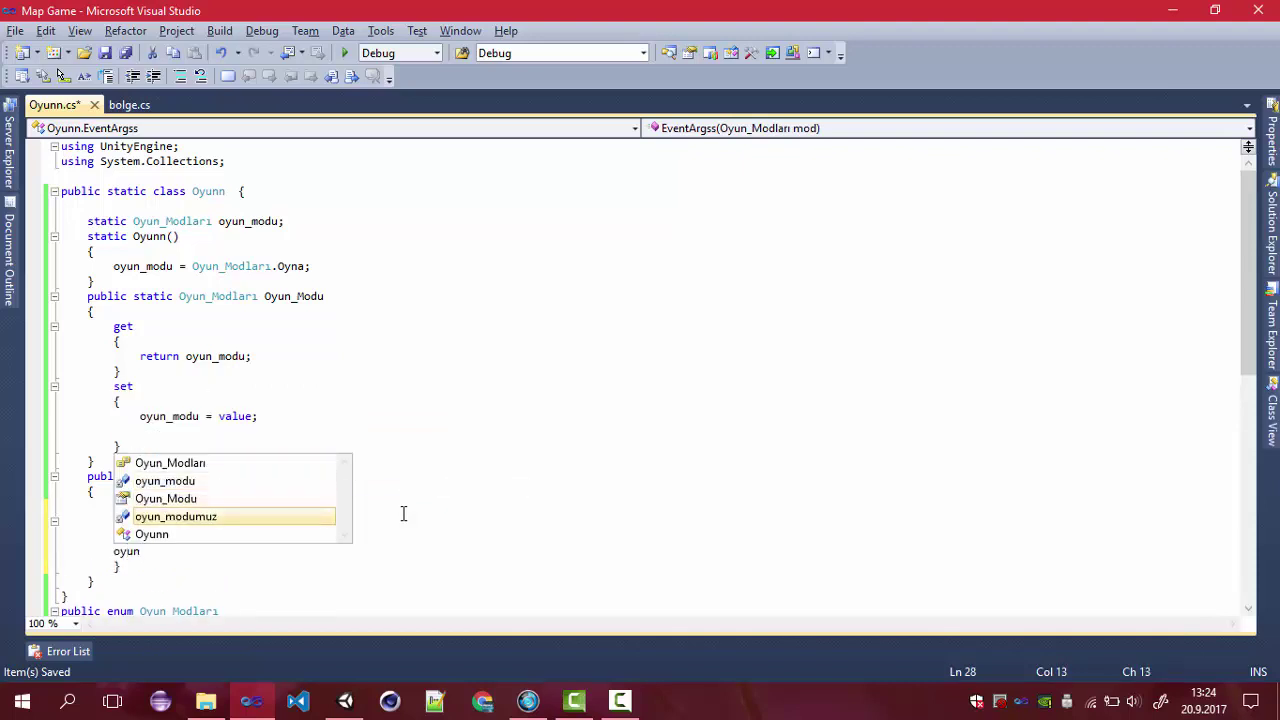
text(= mod;)
key(ctrl+s)
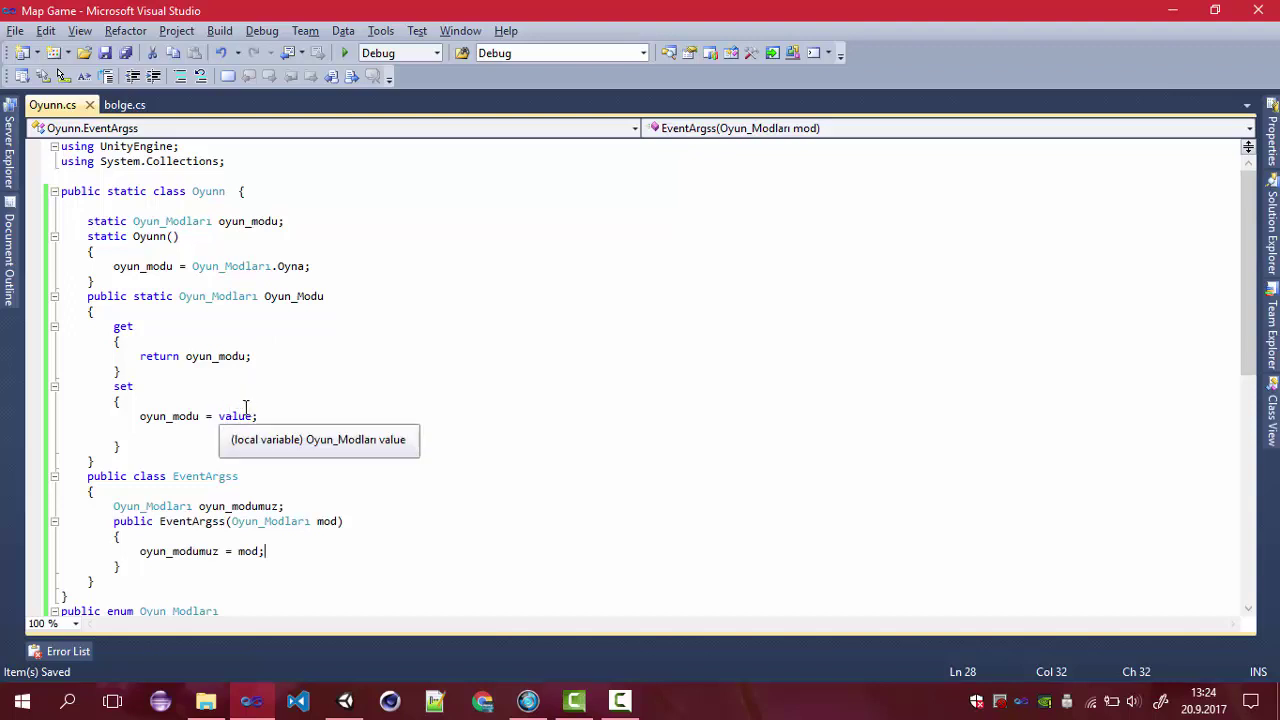
click(335, 231)
click(347, 221)
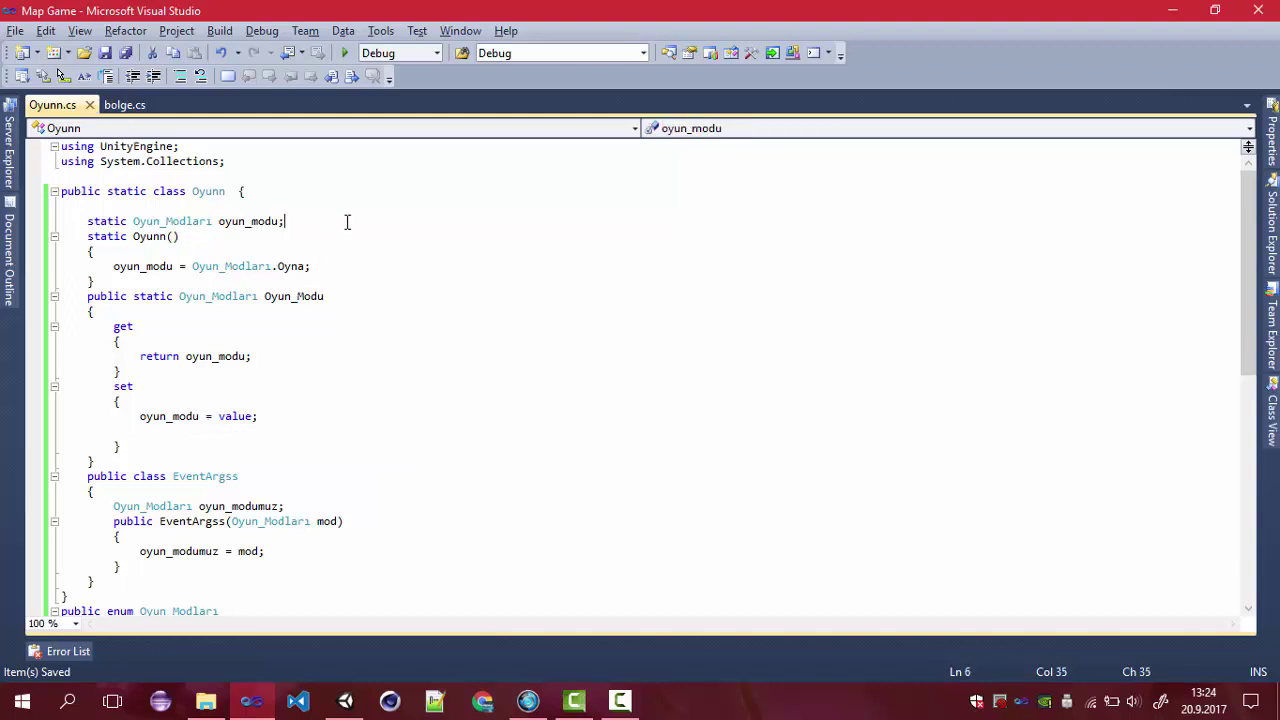
Step: Below oyun_modu, add public delegate void EventHandlerr(object sender, EventArgss args); and save
key(Return)
text(public delegate void )
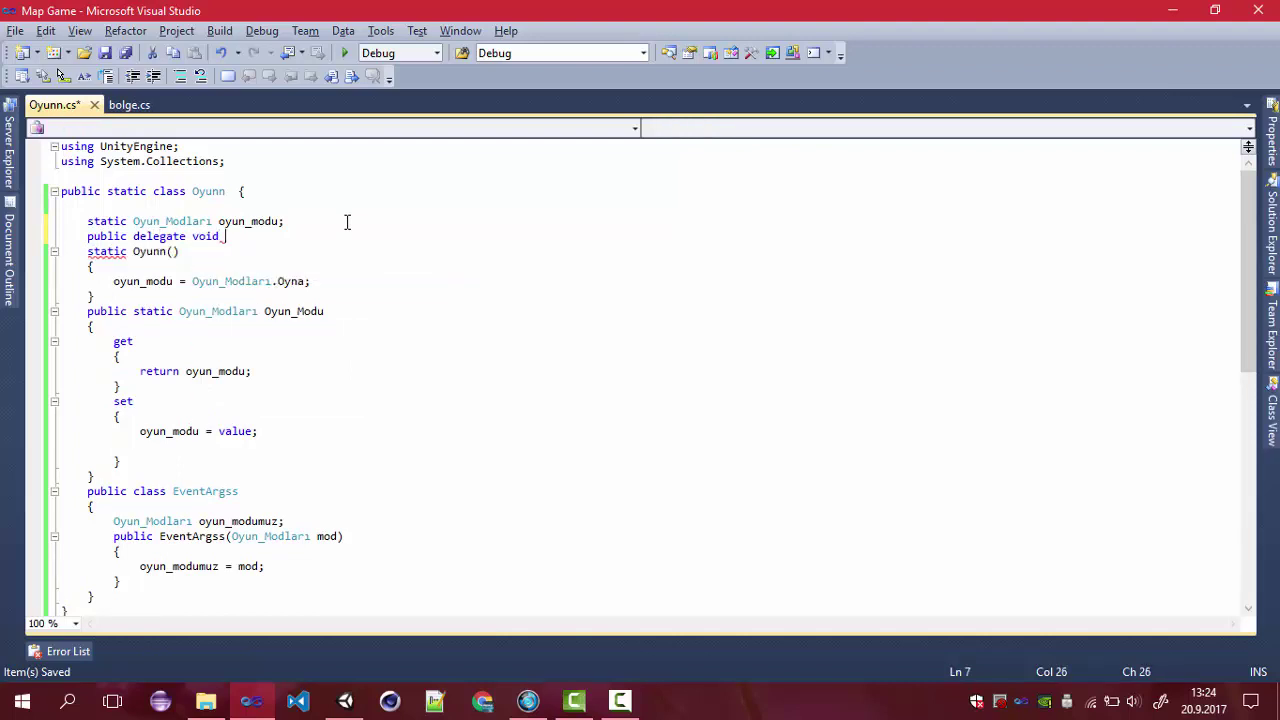
text(EventHandlerr()
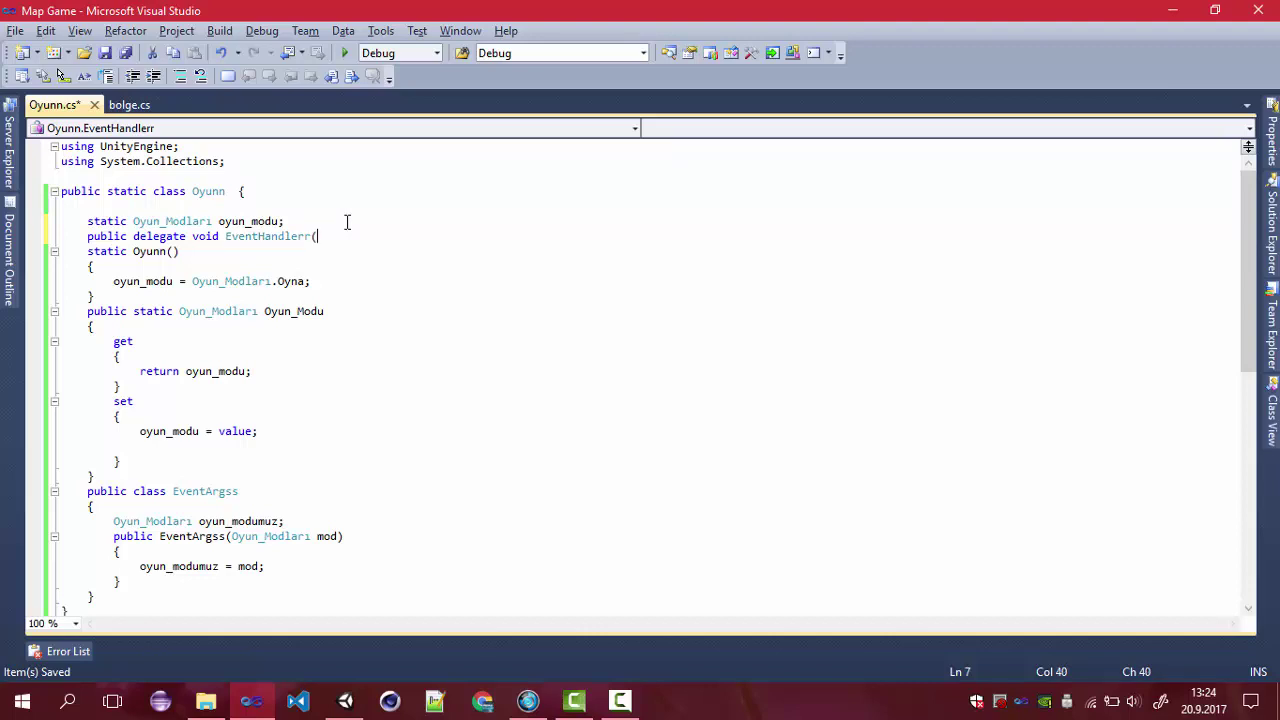
text(o)
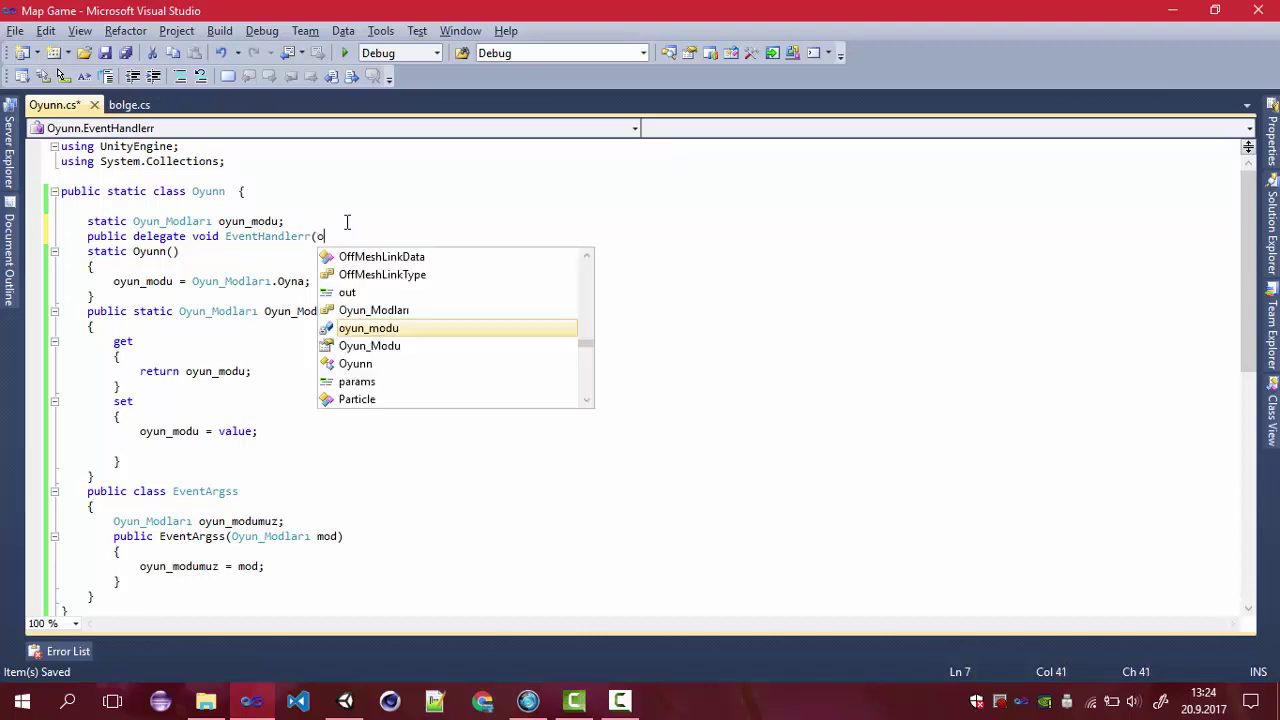
text(bject sender,)
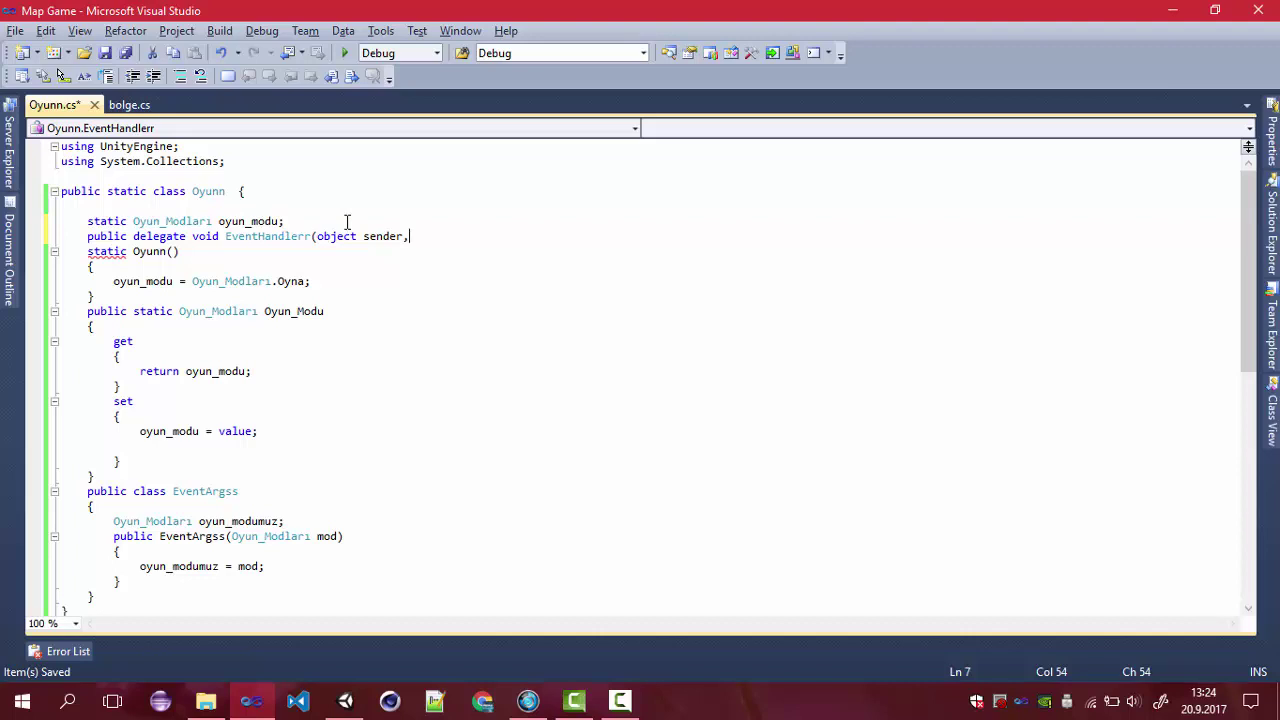
text(g)
key(BackSpace)
text(er,E)
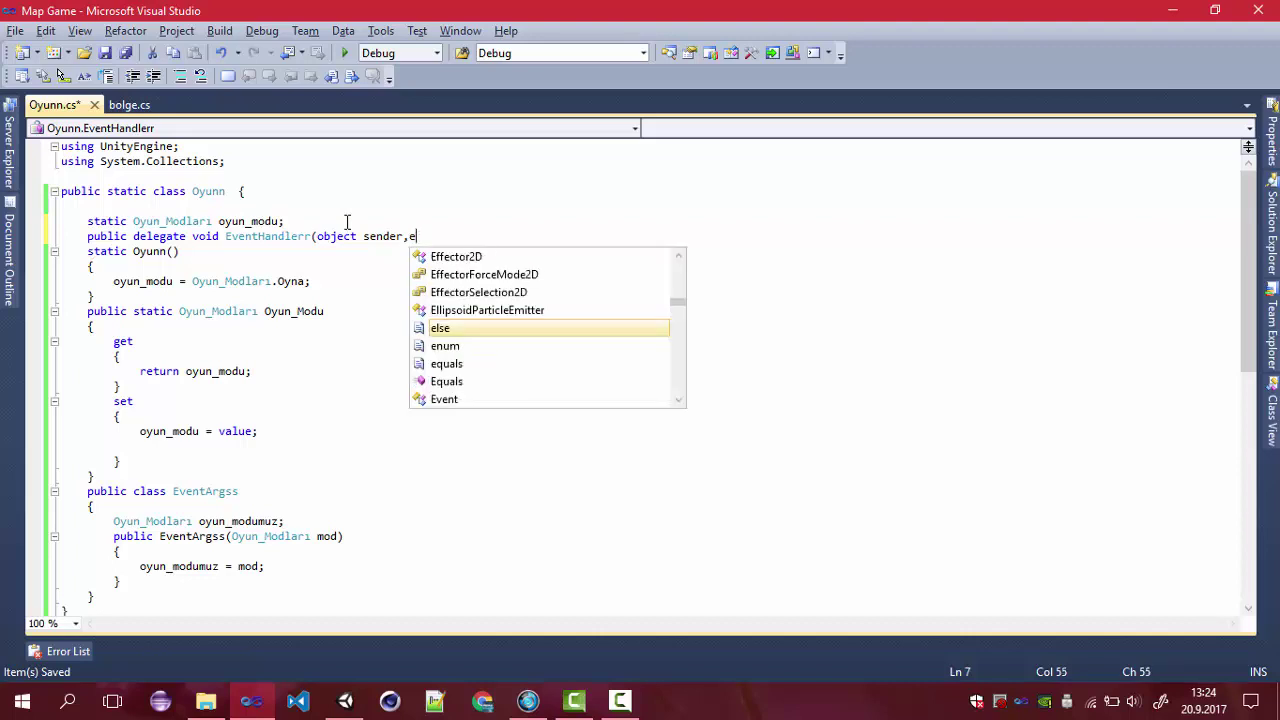
text(ve)
key(Down)
text();)
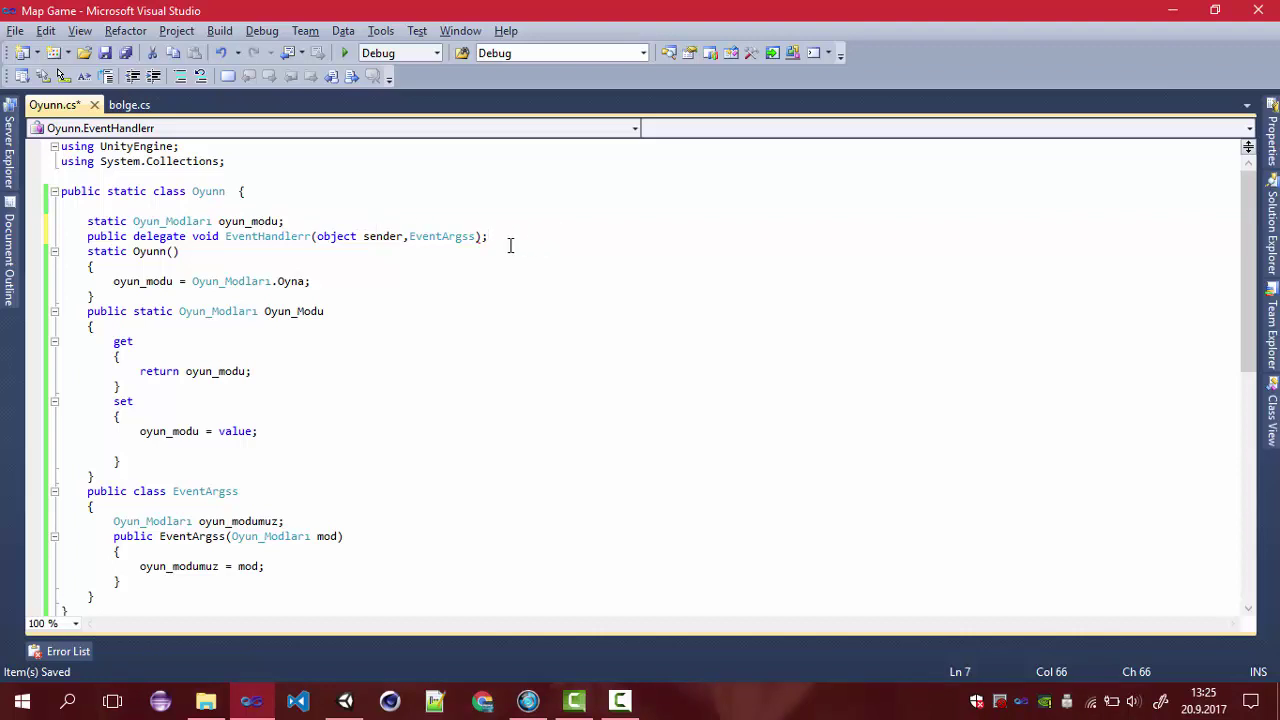
key(Left)
key(Left)
text(t)
key(ctrl+s)
click(543, 237)
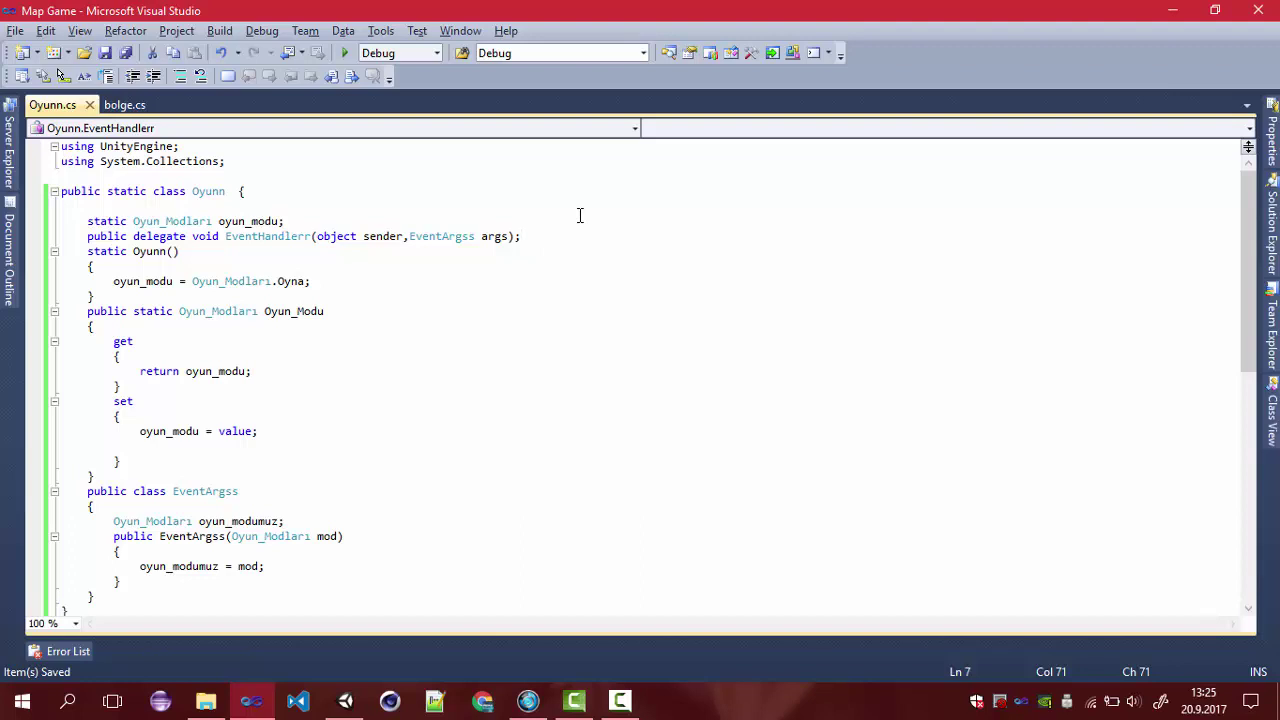
key(Return)
Step: Type an unfinished 'public static event' line below the delegate and run the project, producing build errors
text(p)
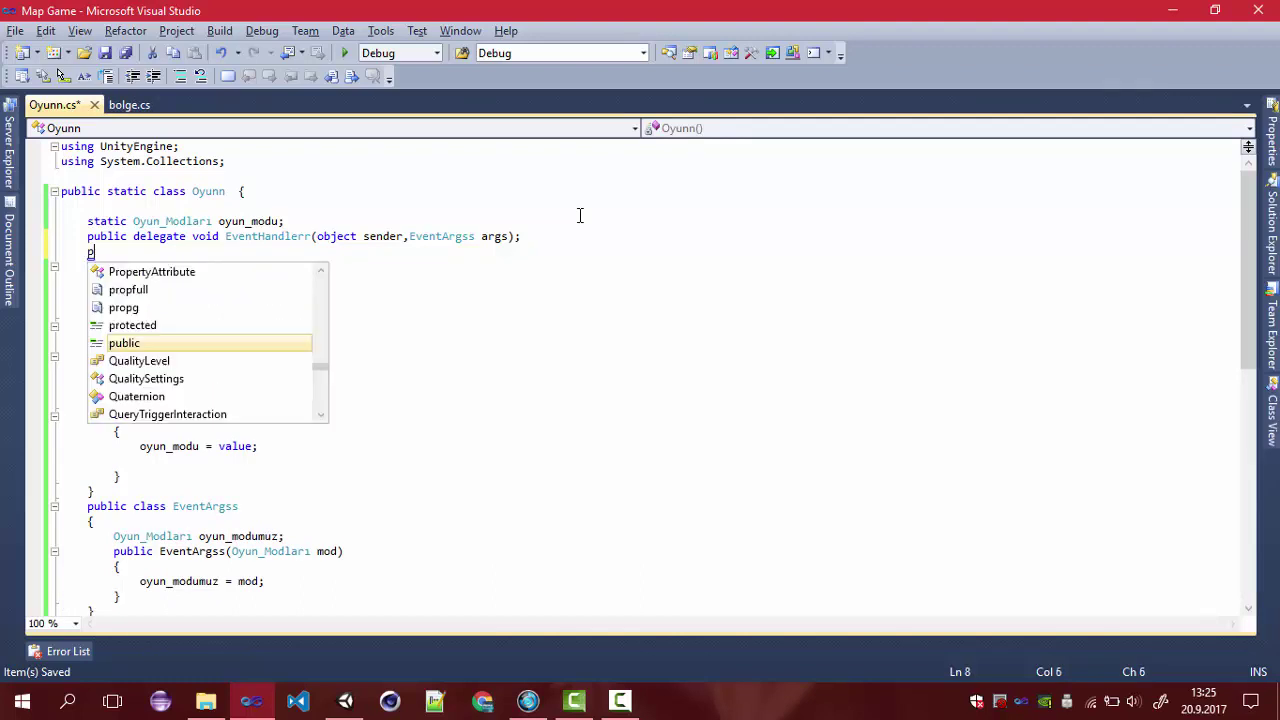
text(u)
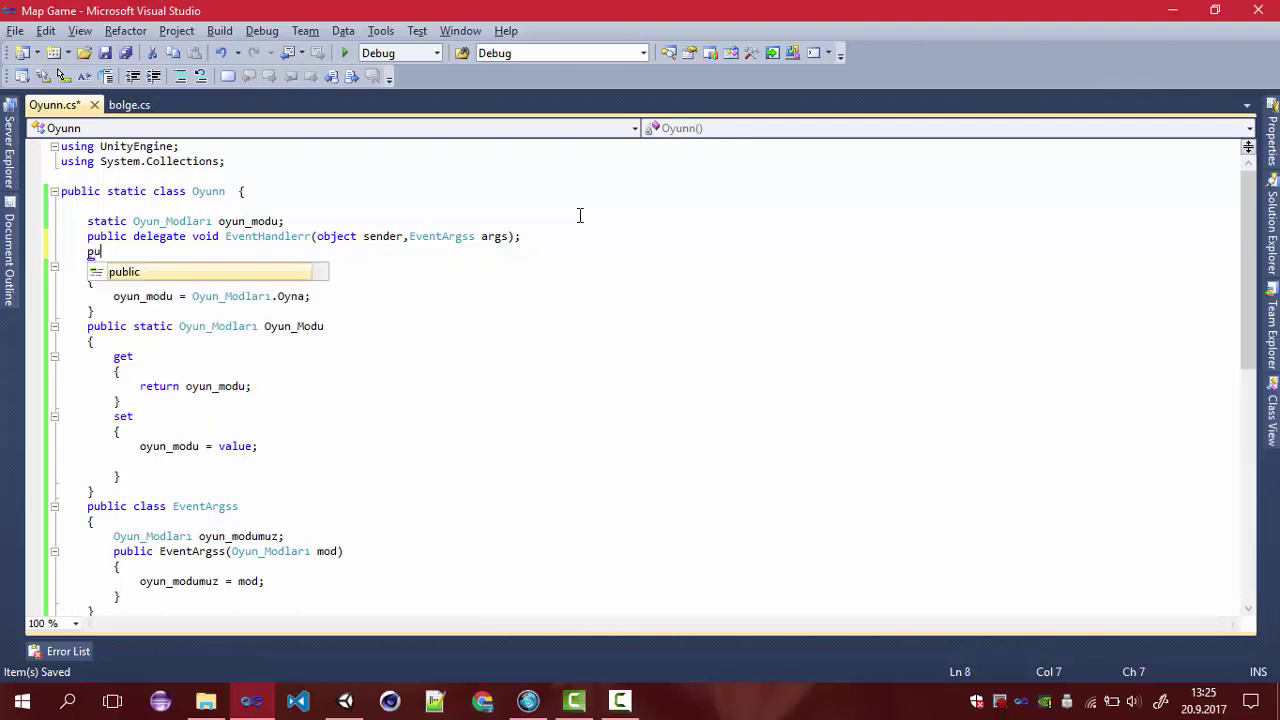
text(blic static )
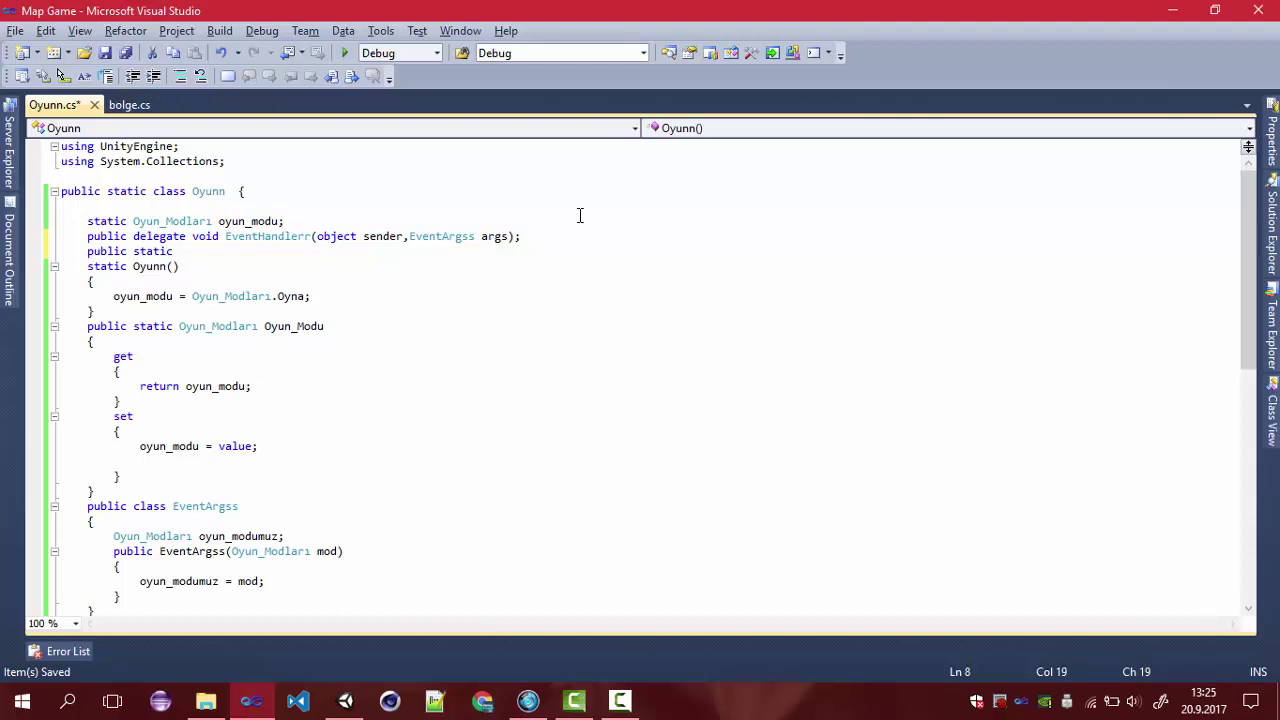
text(event G)
text(e)
key(BackSpace)
key(BackSpace)
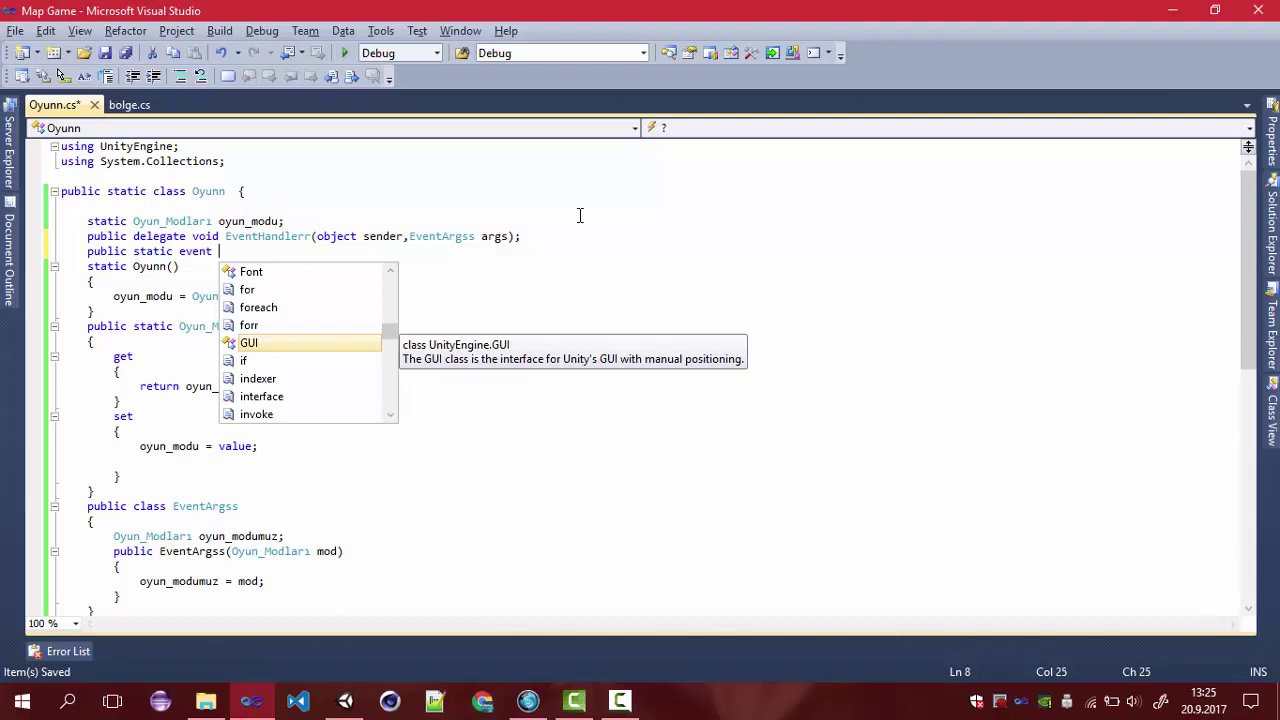
click(372, 237)
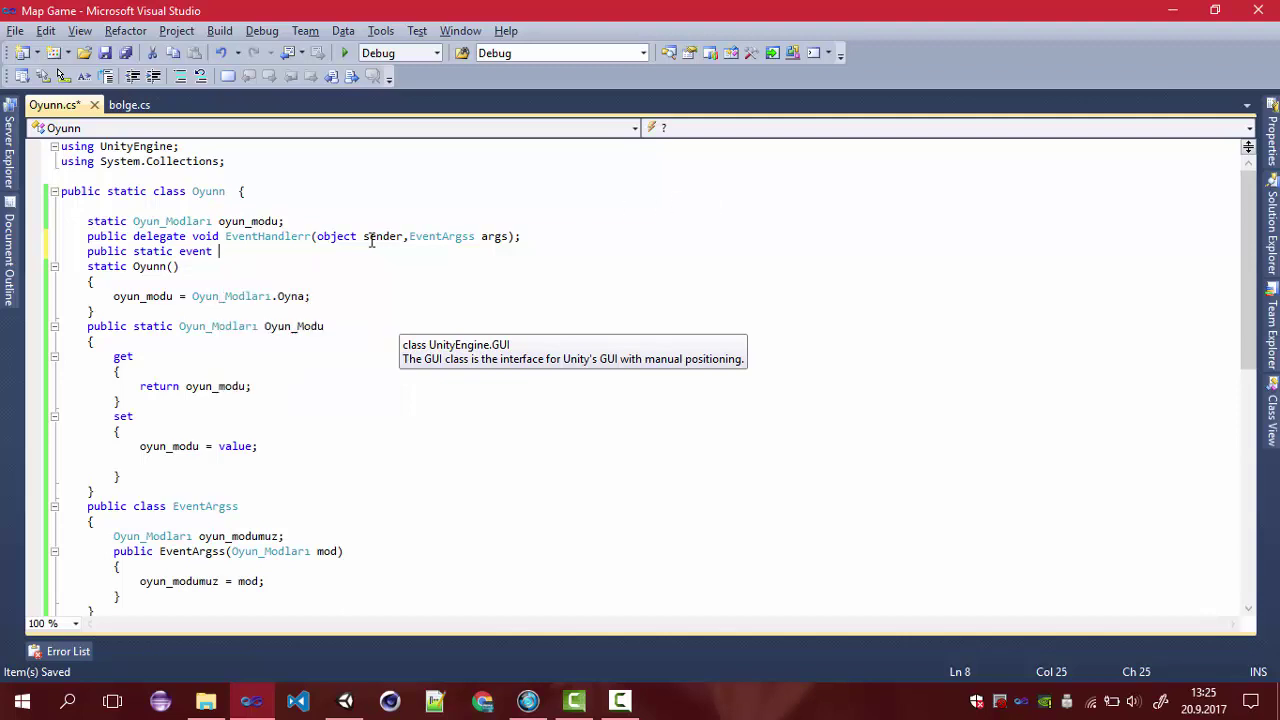
click(344, 53)
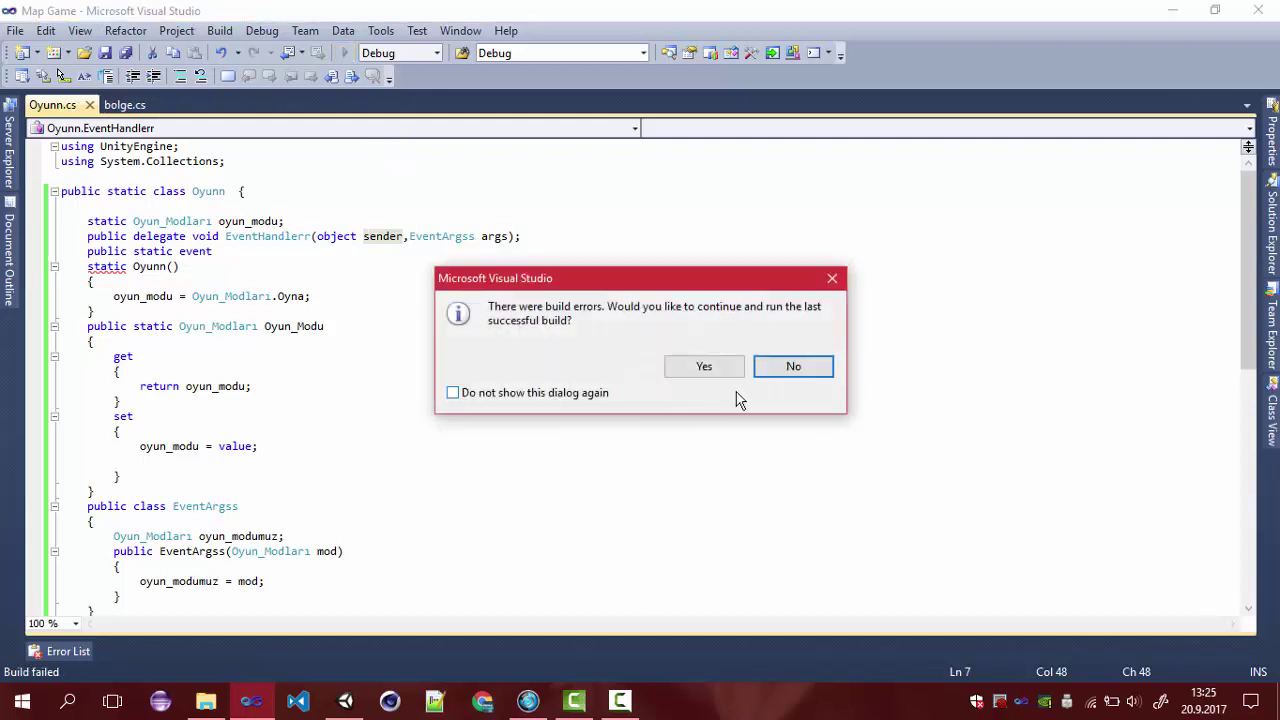
Step: Decline the last successful build, inspect the 'static' modifier error, and retry the run
key(Return)
click(276, 458)
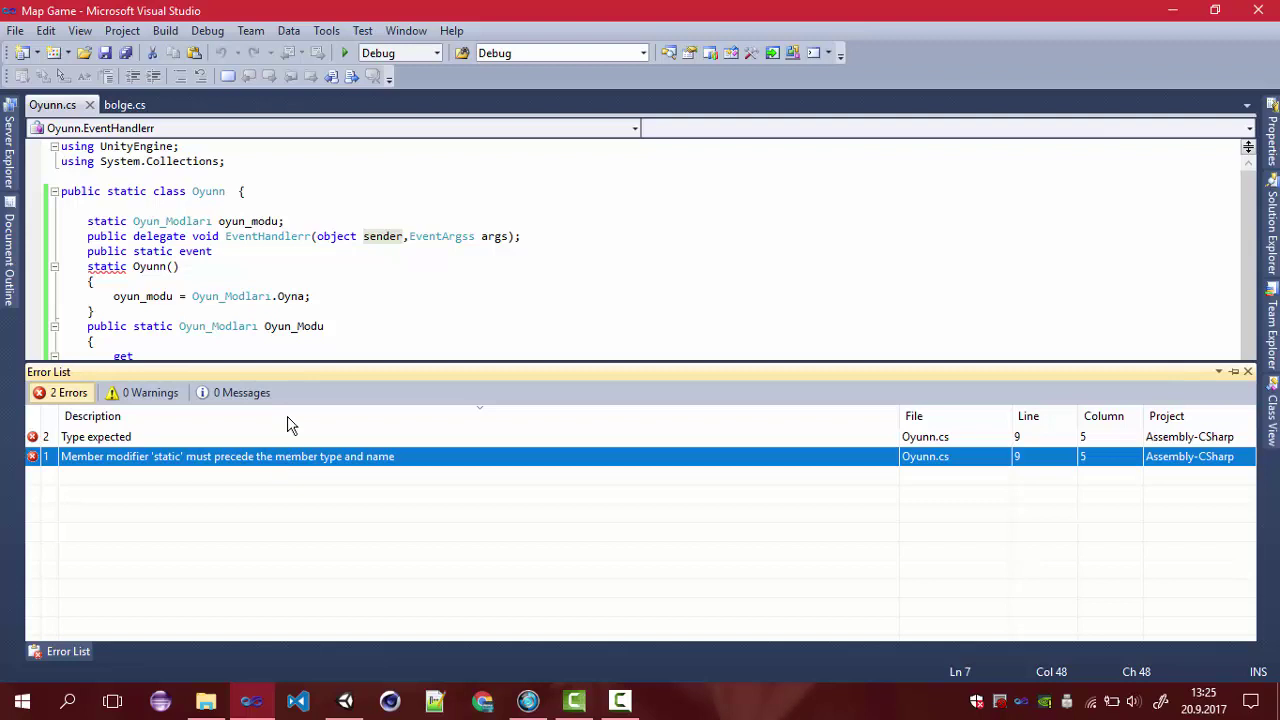
key(Return)
click(300, 266)
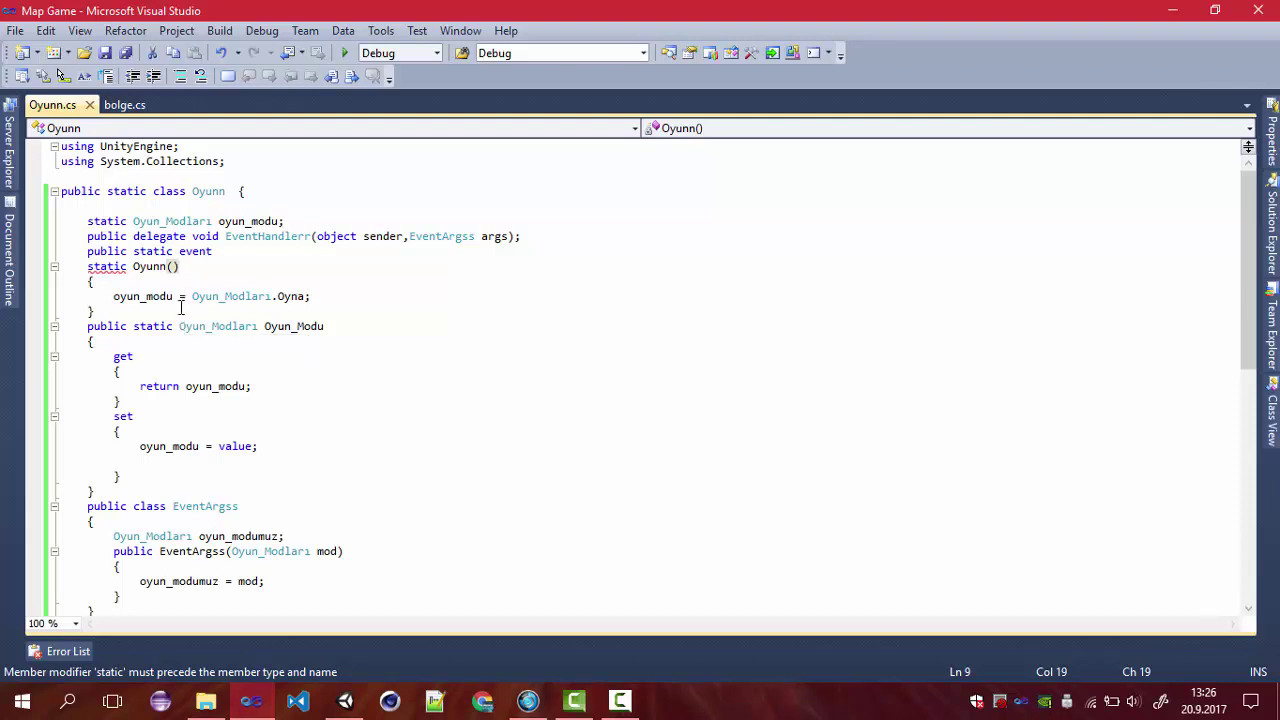
click(345, 52)
click(805, 366)
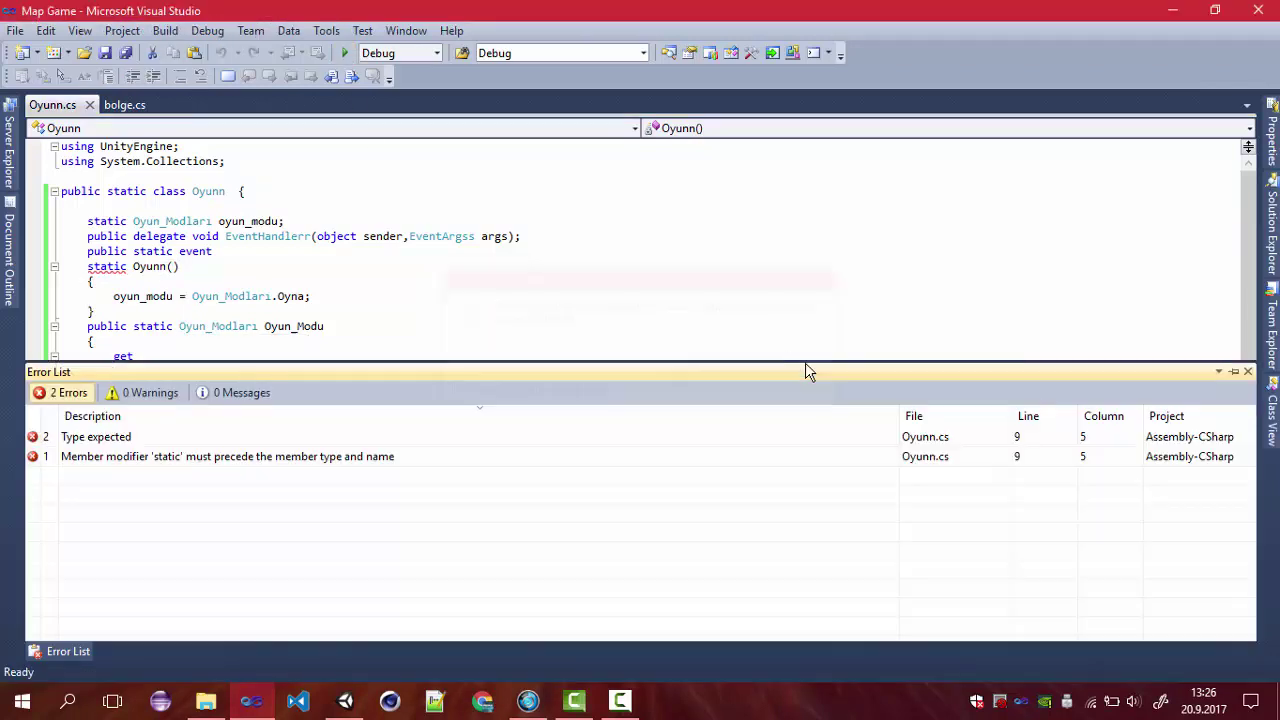
Step: Delete the unfinished public static event line and rebuild, dismissing the class library message
double_click(372, 457)
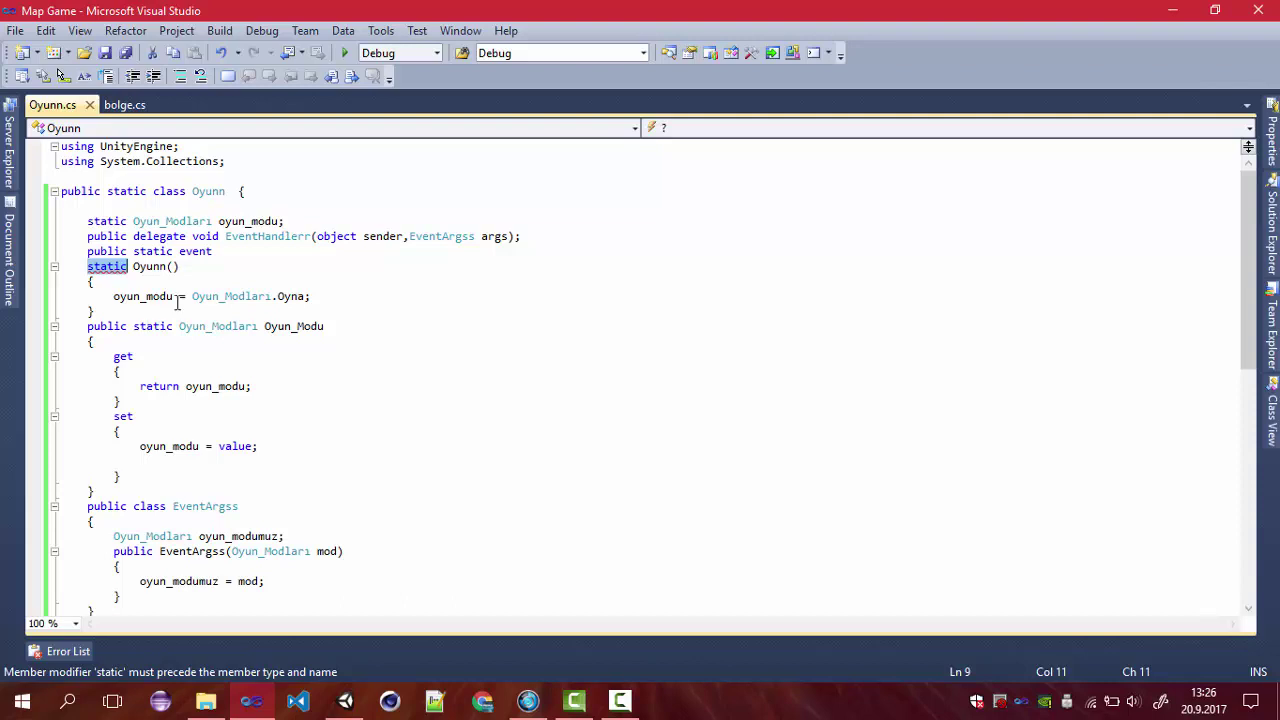
drag(230, 252, 60, 256)
key(Delete)
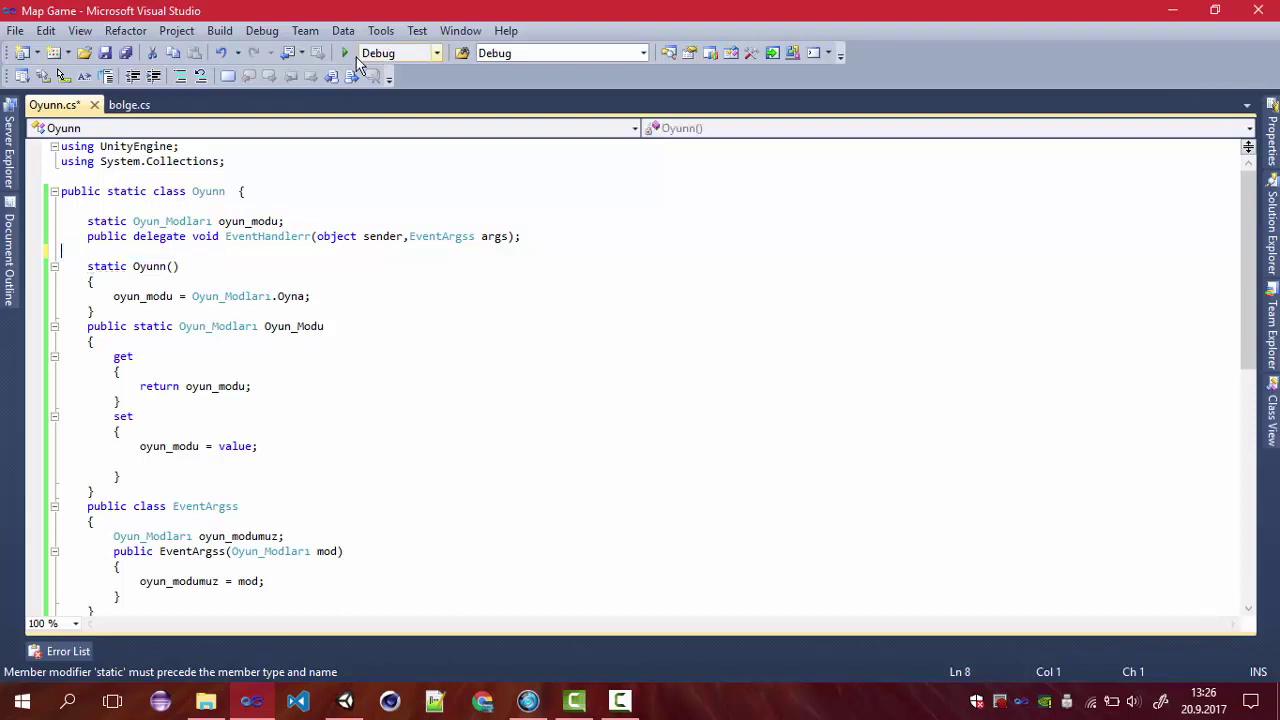
key(ctrl+shift+b)
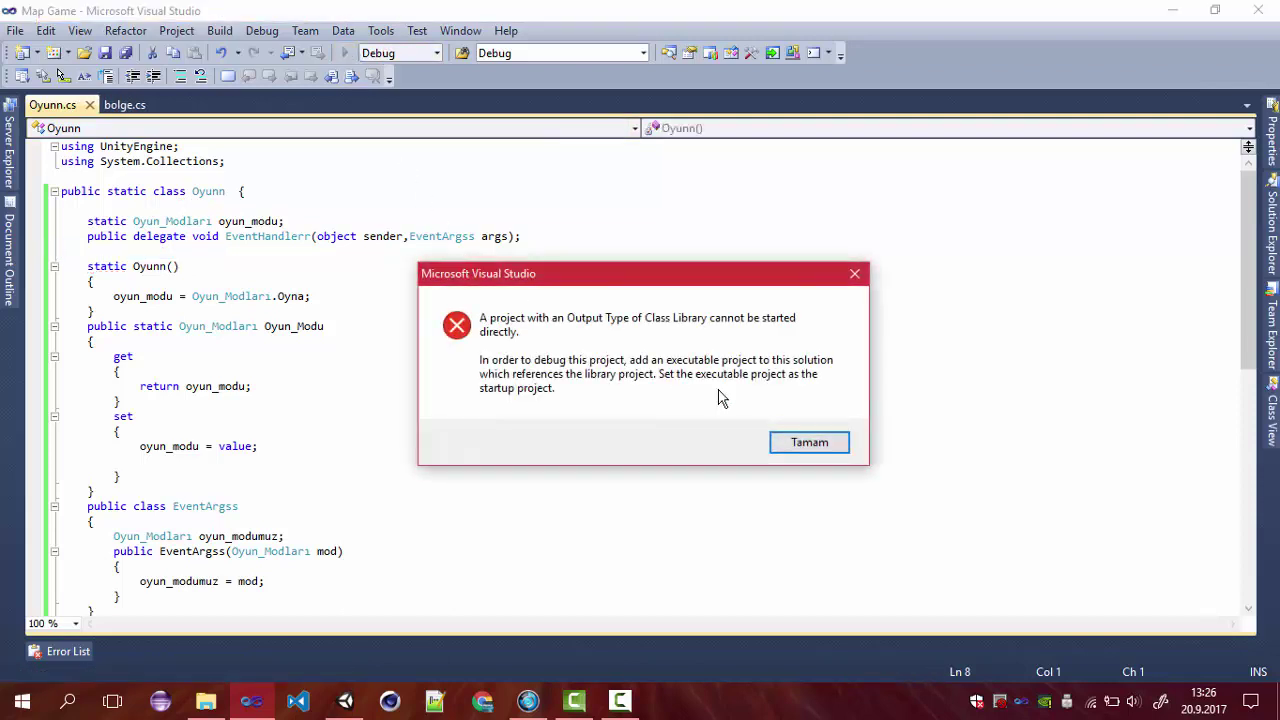
key(Return)
click(371, 212)
Step: Below oyun_modu, declare public static event EventHandlerr mode_değisti; and save
click(364, 220)
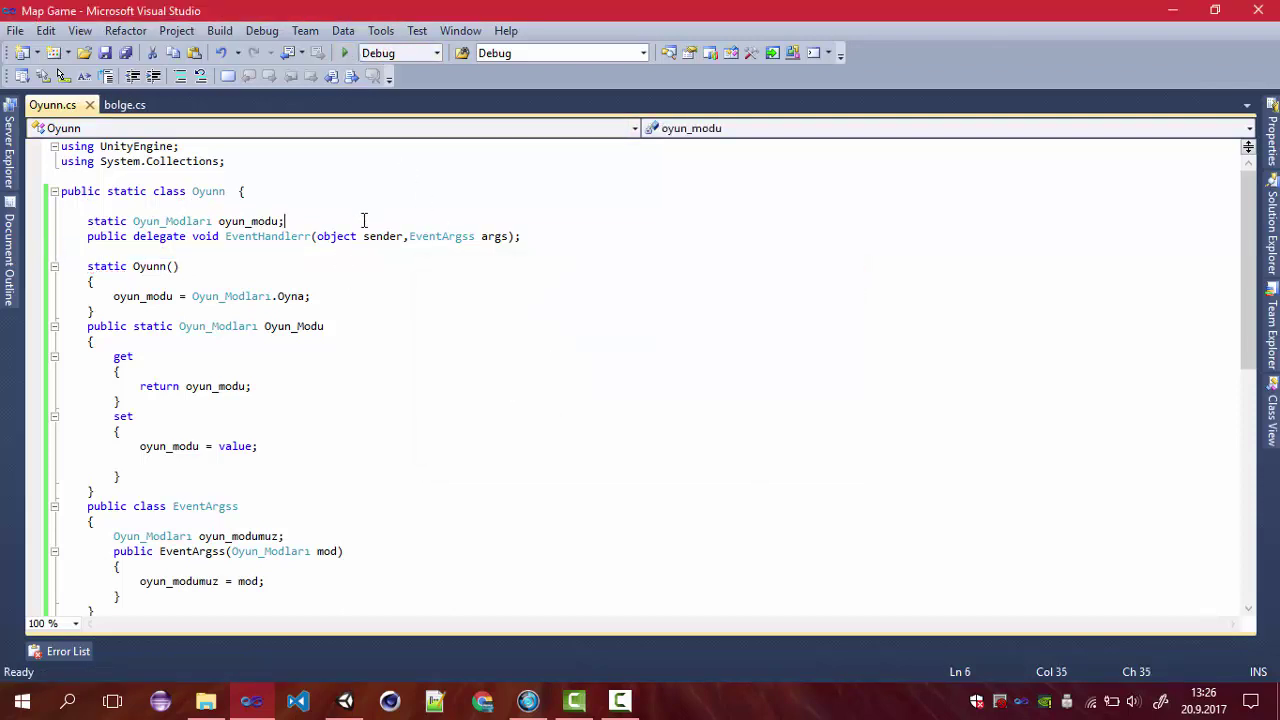
key(Return)
text(public static event )
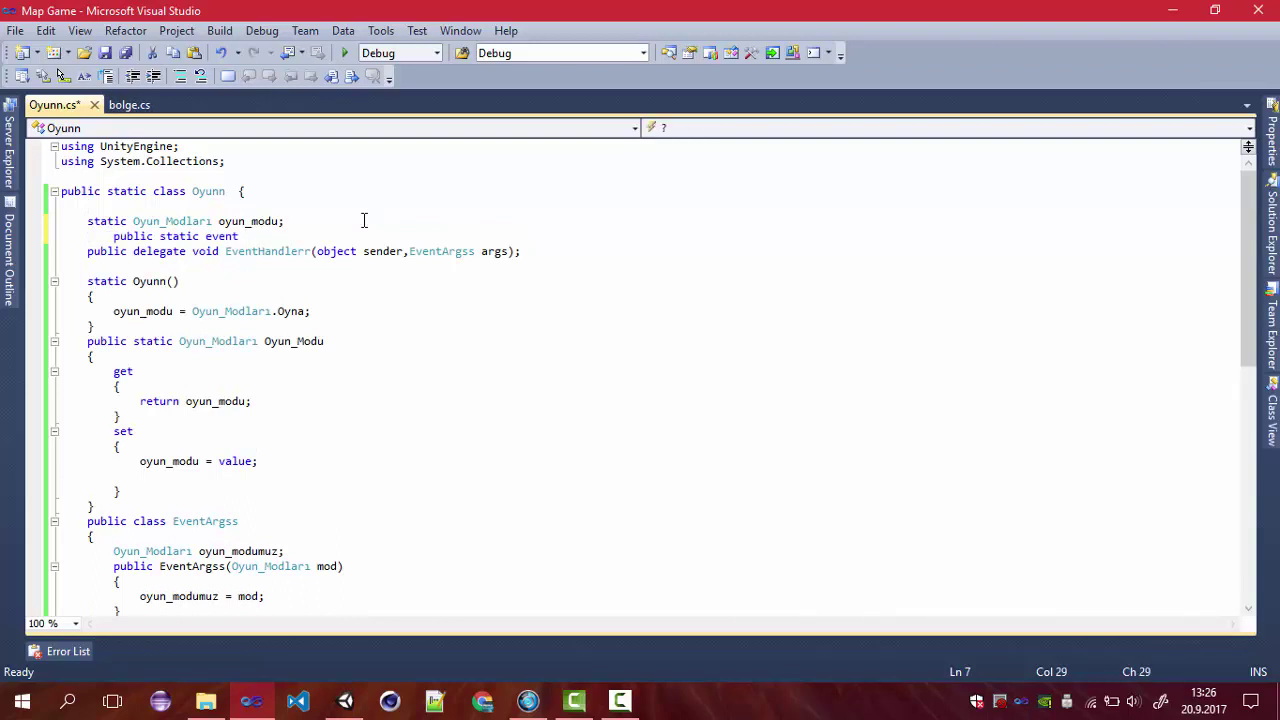
text(Ev)
key(BackSpace)
key(BackSpace)
key(BackSpace)
text(EventHandlerr)
text( mode_de)
text(ğişti)
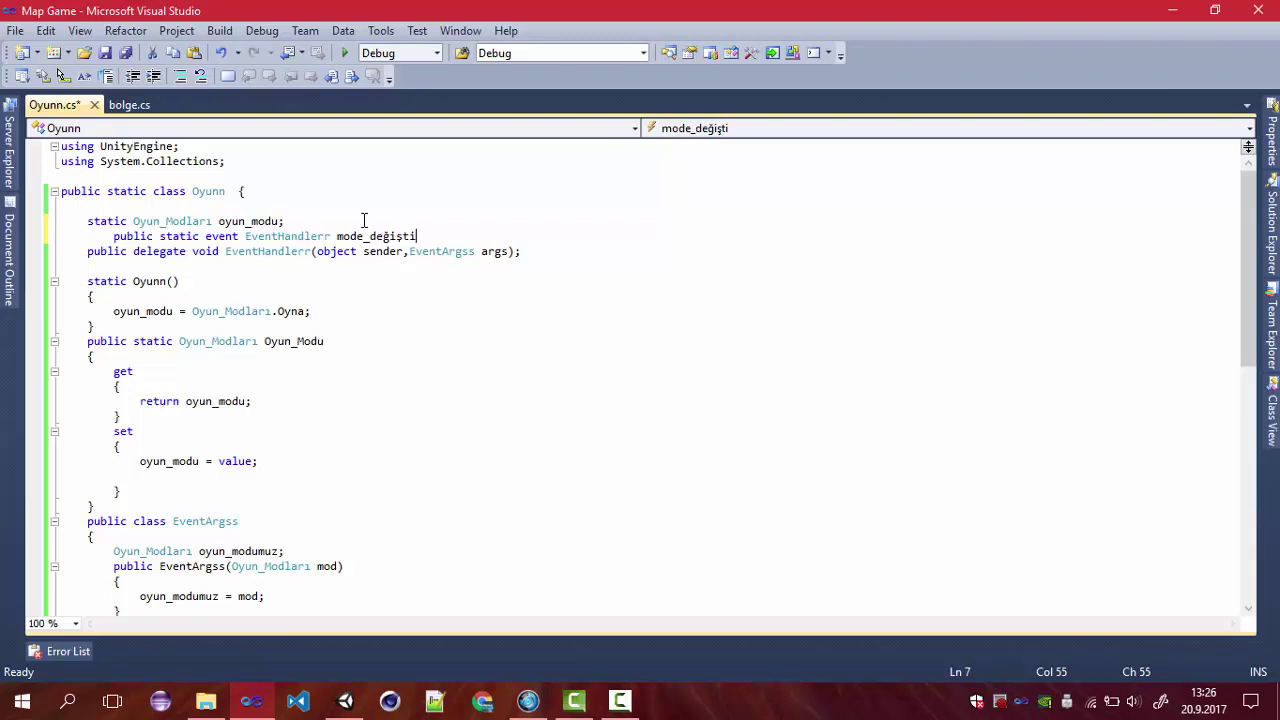
key(BackSpace)
key(BackSpace)
text(ti)
text(();)
key(BackSpace)
key(BackSpace)
key(BackSpace)
text(;)
key(ctrl+s)
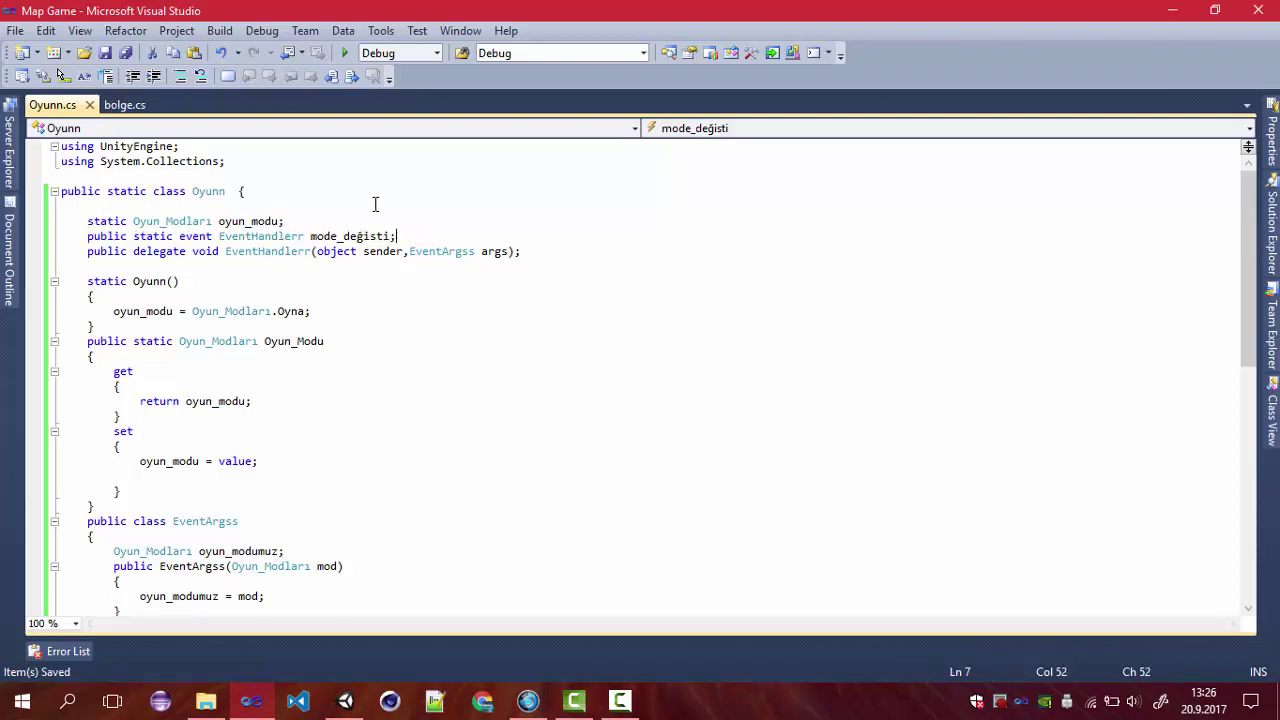
Step: In the Oyun_Modu setter, start a new line referencing mode_değisti after the assignment
key(Left)
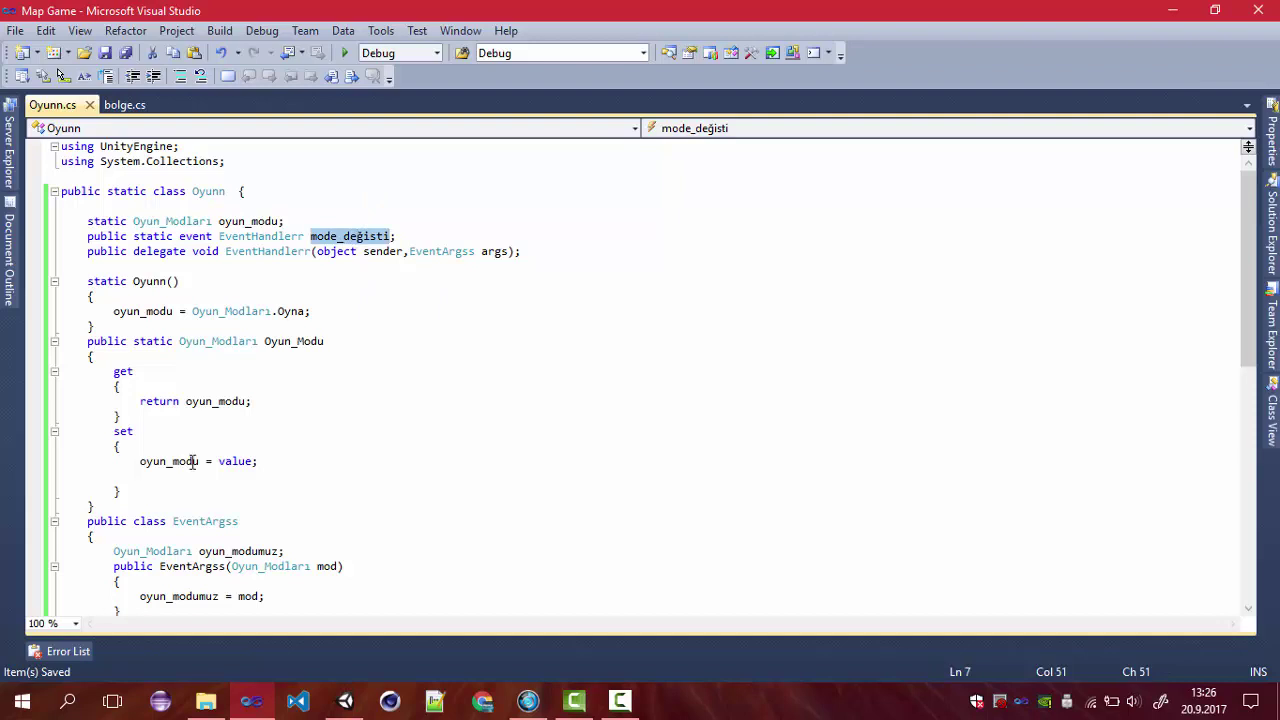
scroll(192, 462, down, 3)
click(186, 326)
key(shift+End)
key(Home)
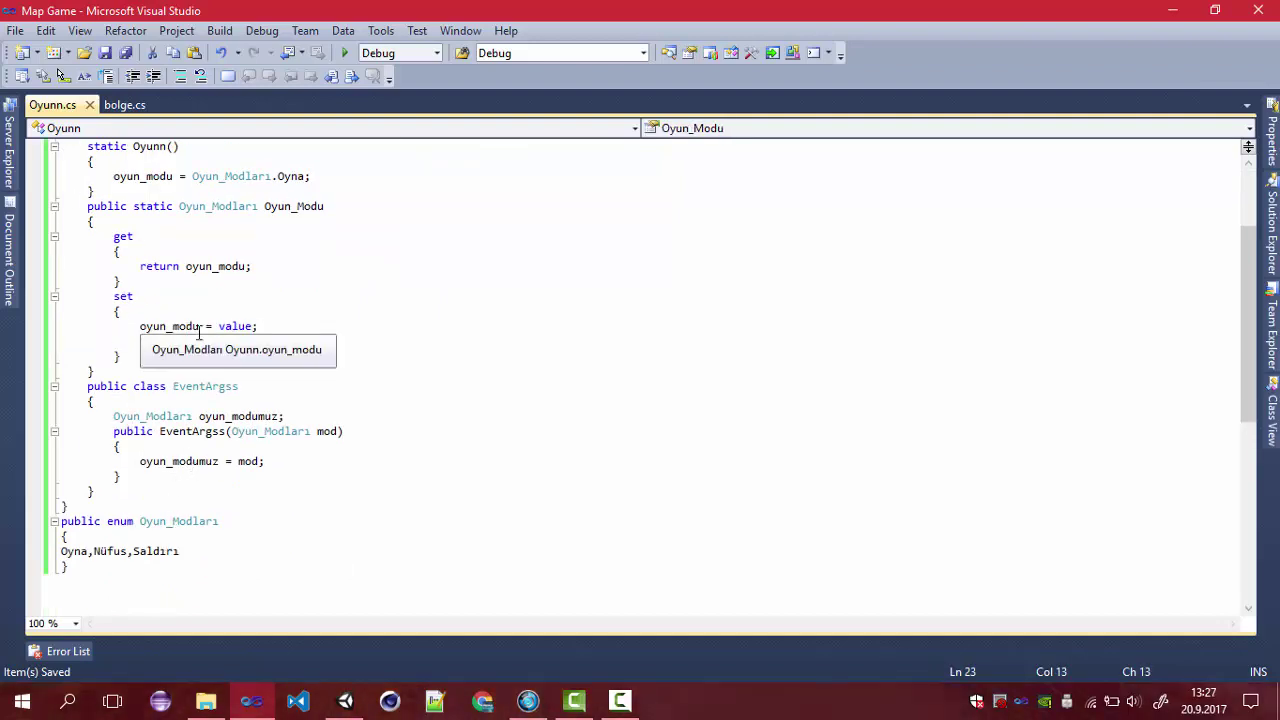
text(mode)
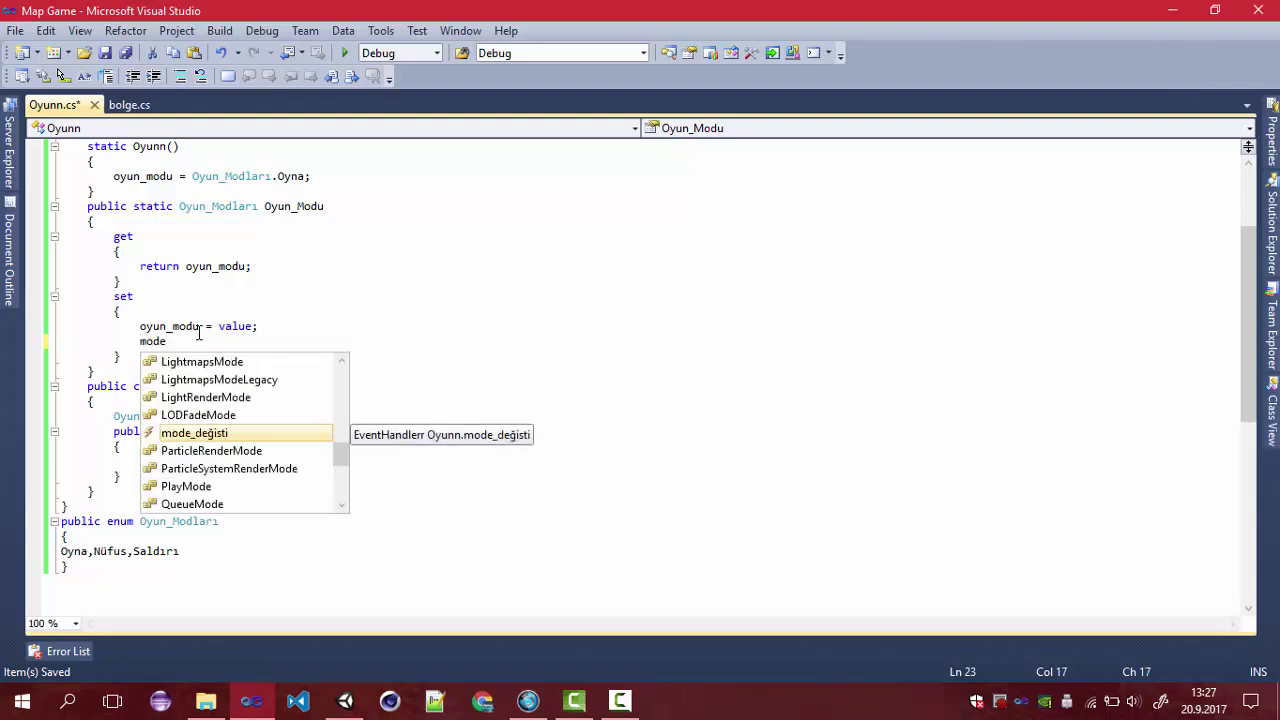
text(+=)
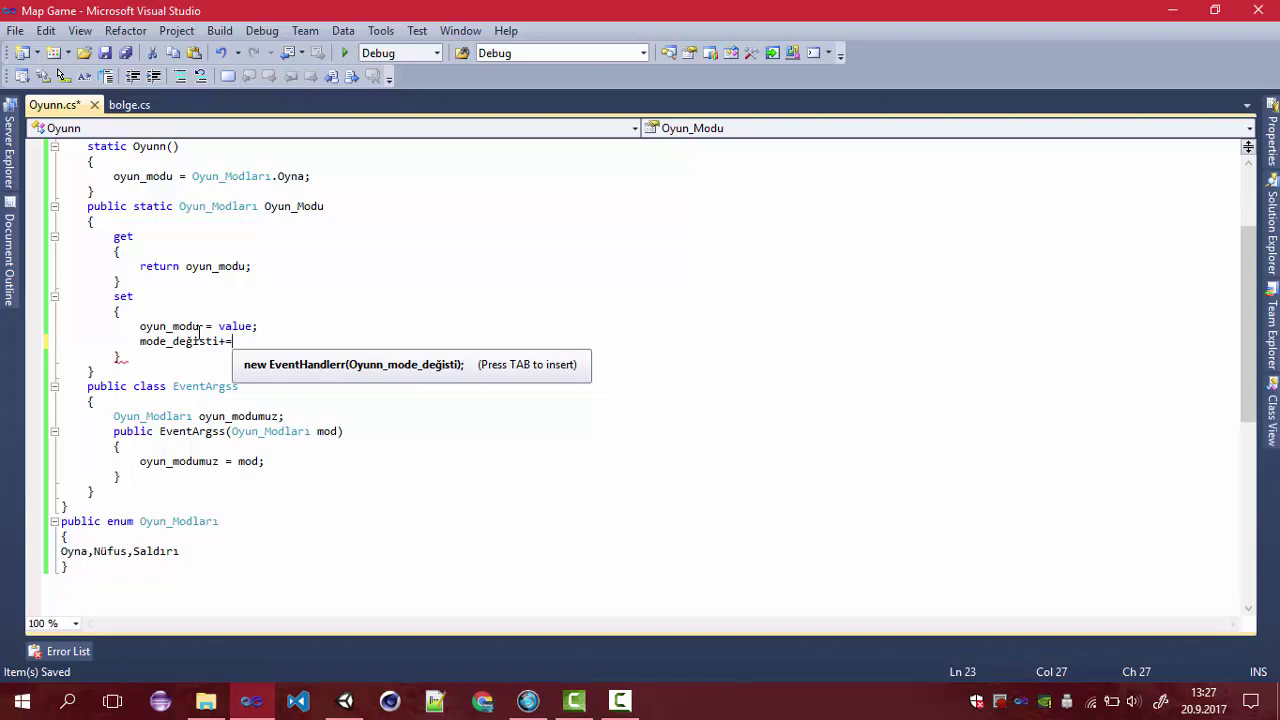
Step: Make the setter call mode_değisti(Oyunn.oyun_modu, new EventArgss(oyun_modu)); and save
key(BackSpace)
key(BackSpace)
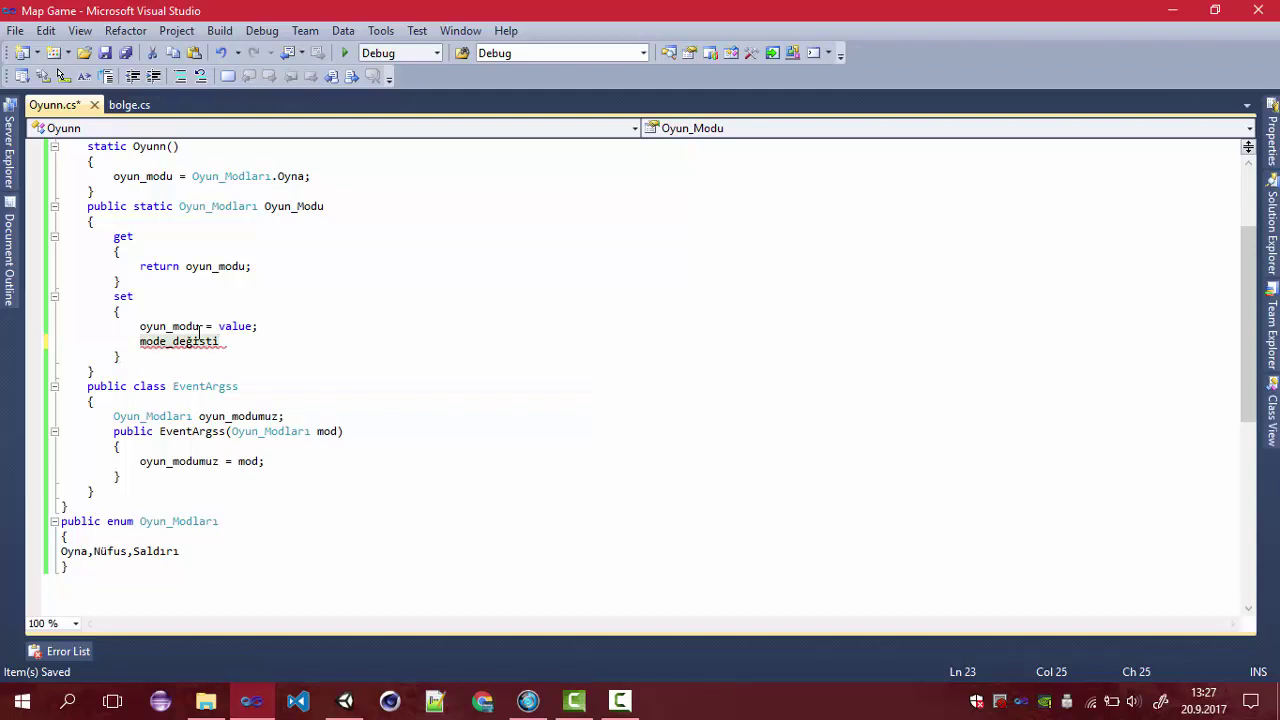
text(()
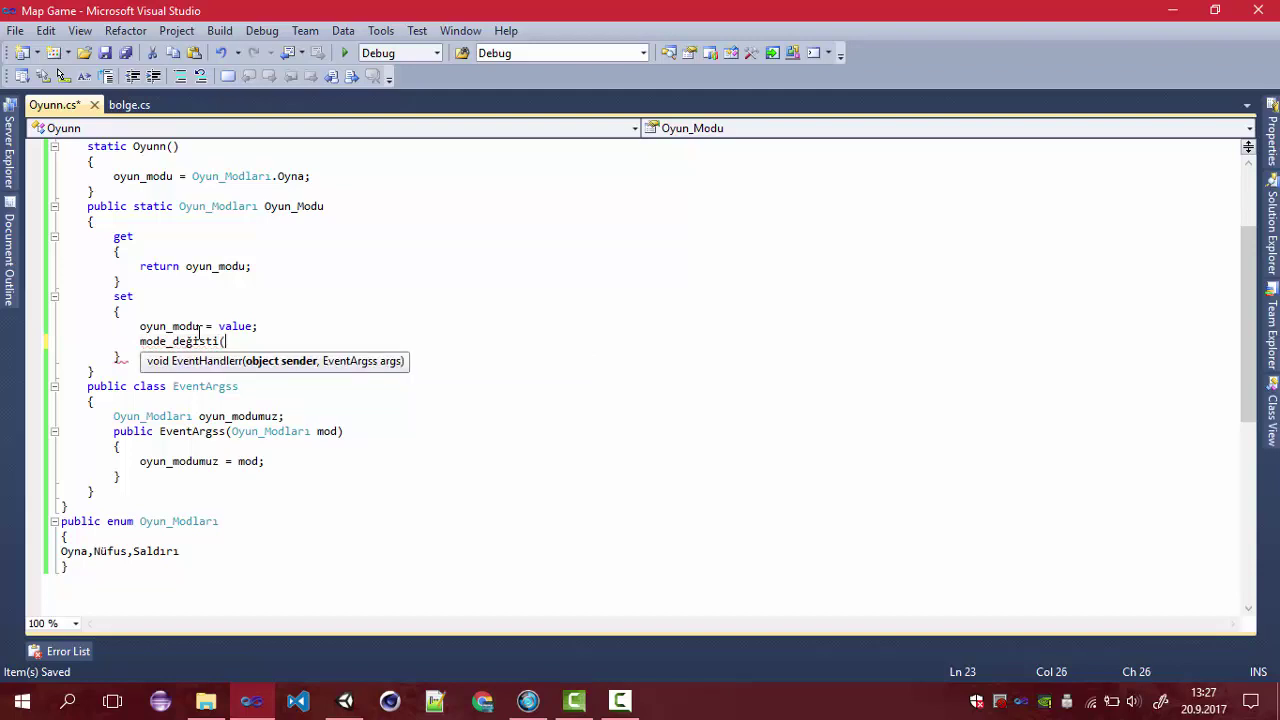
text(ga)
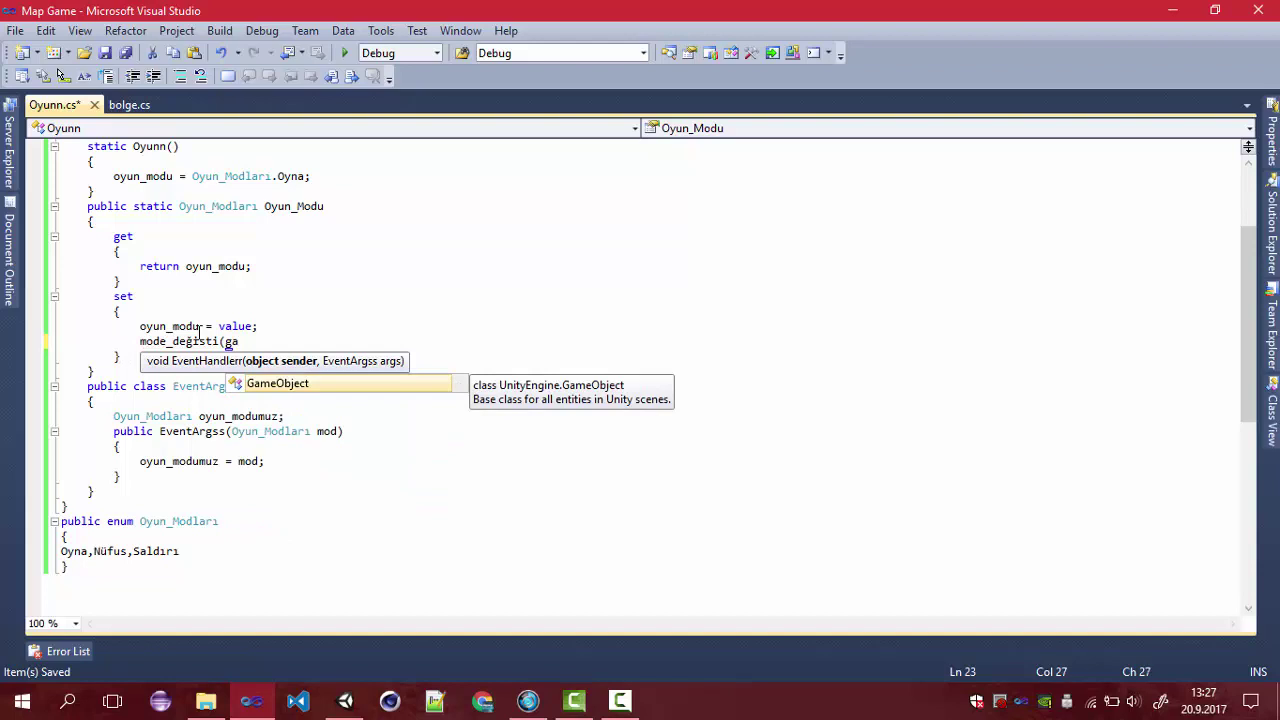
key(BackSpace)
key(BackSpace)
text(oyu)
key(Down)
key(Down)
key(Up)
key(Up)
key(Down)
key(Down)
text(.)
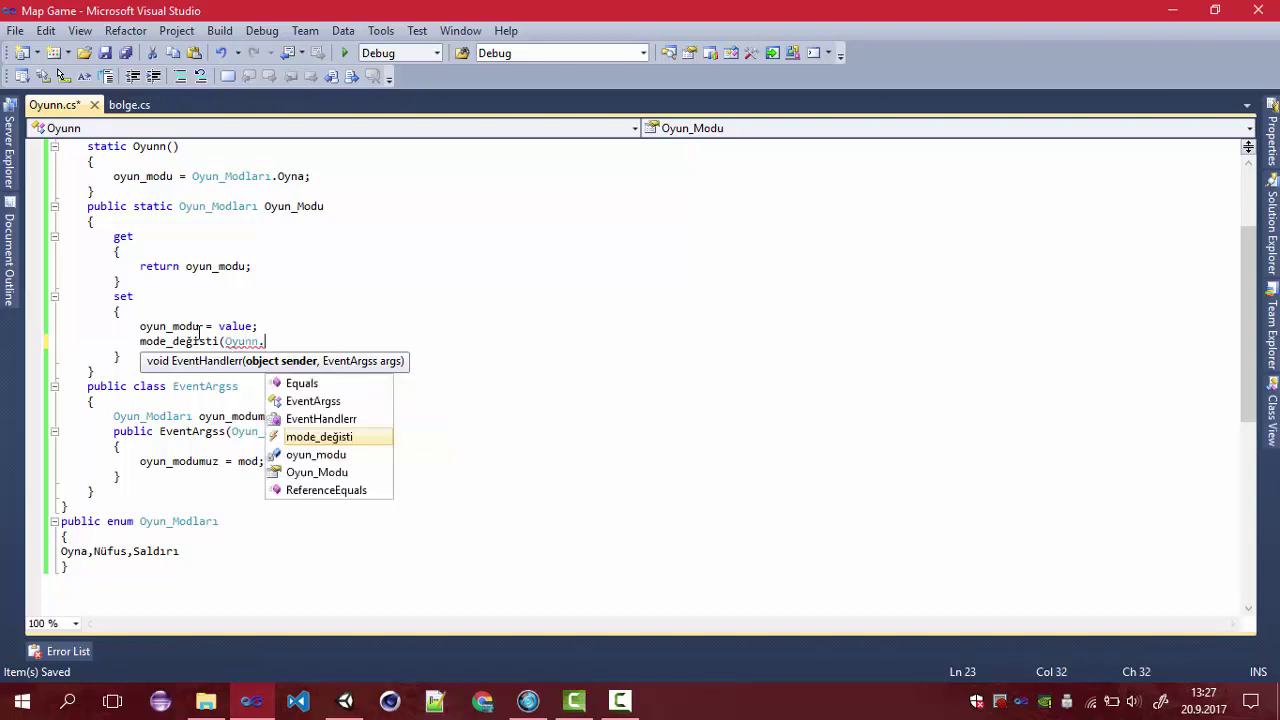
key(Down)
text(,)
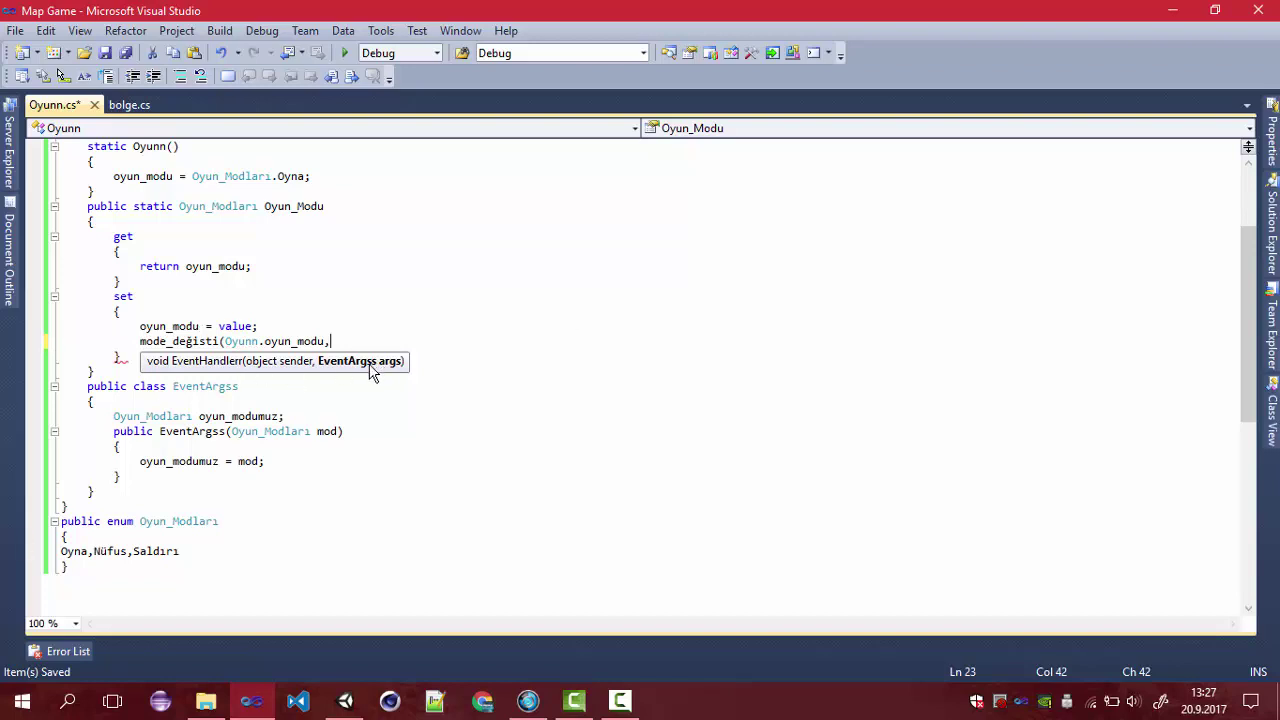
text(new )
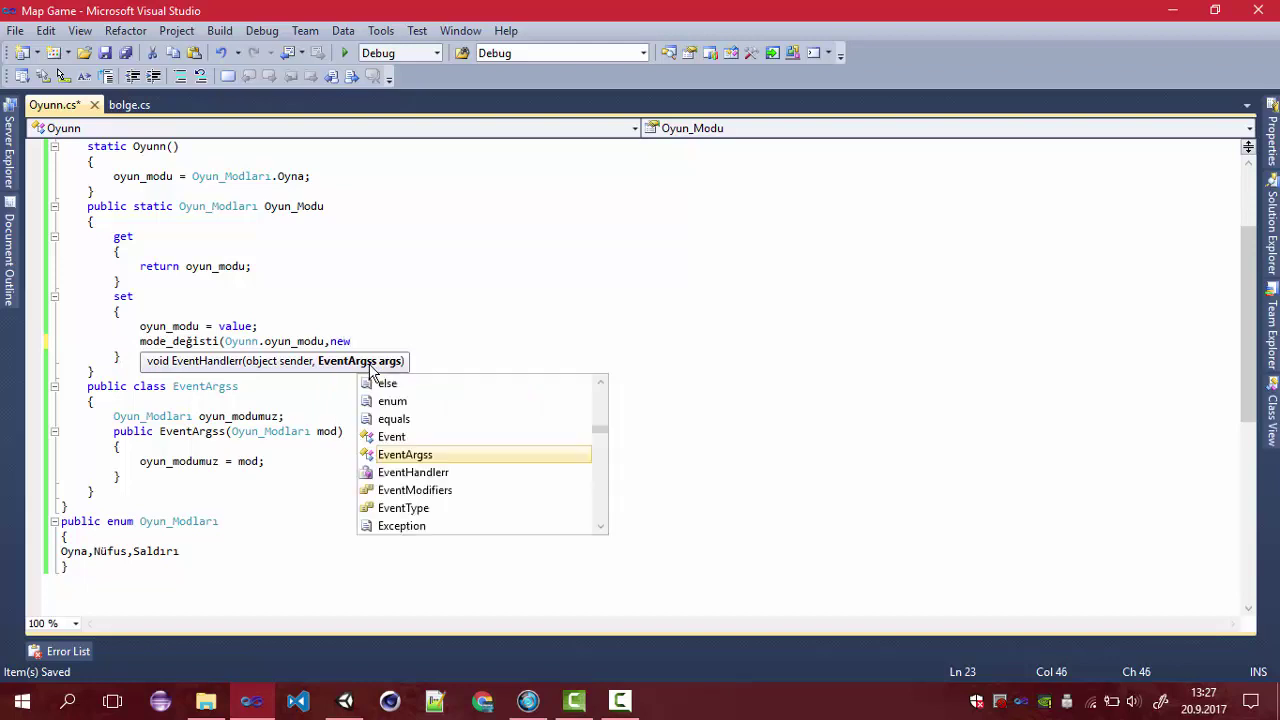
text(()
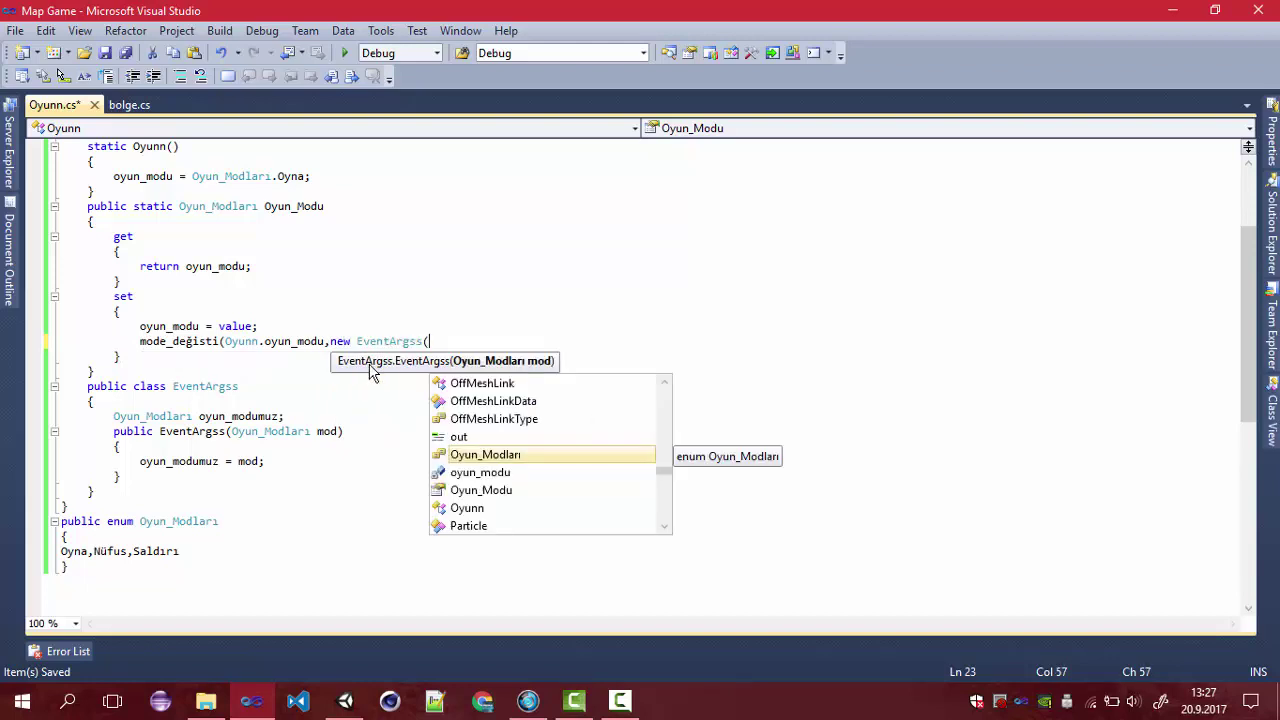
key(Down)
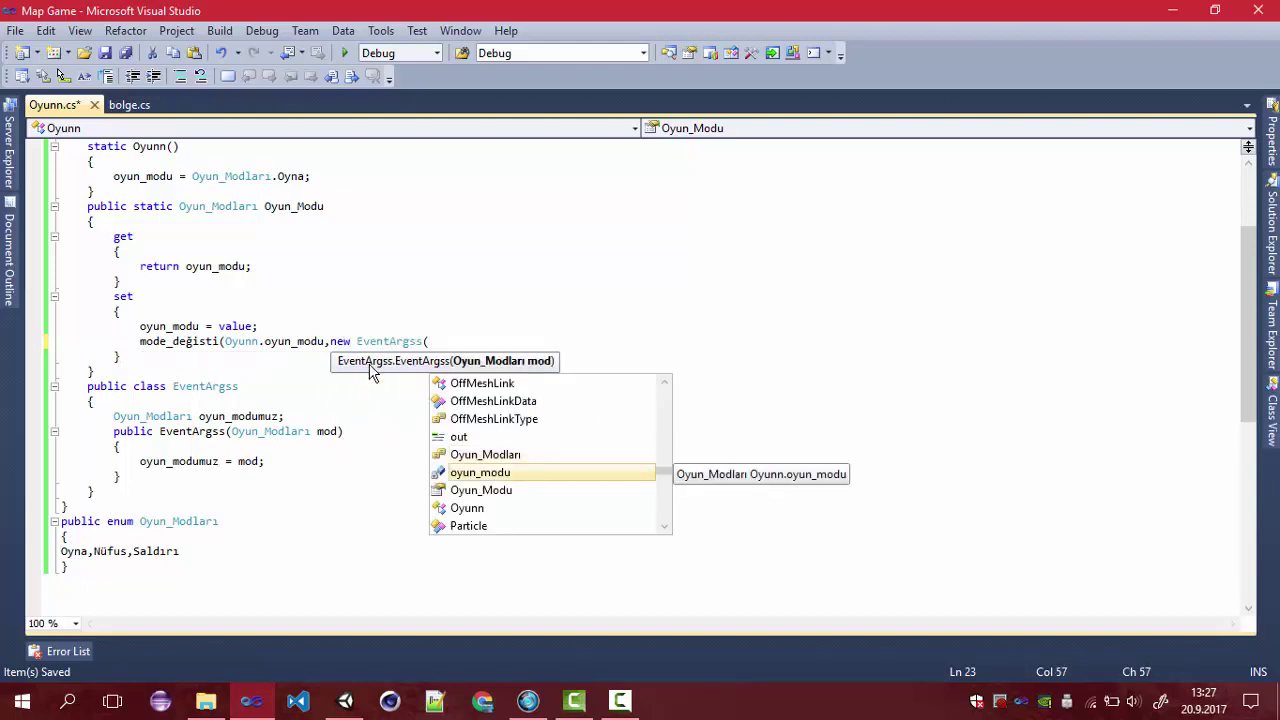
text());)
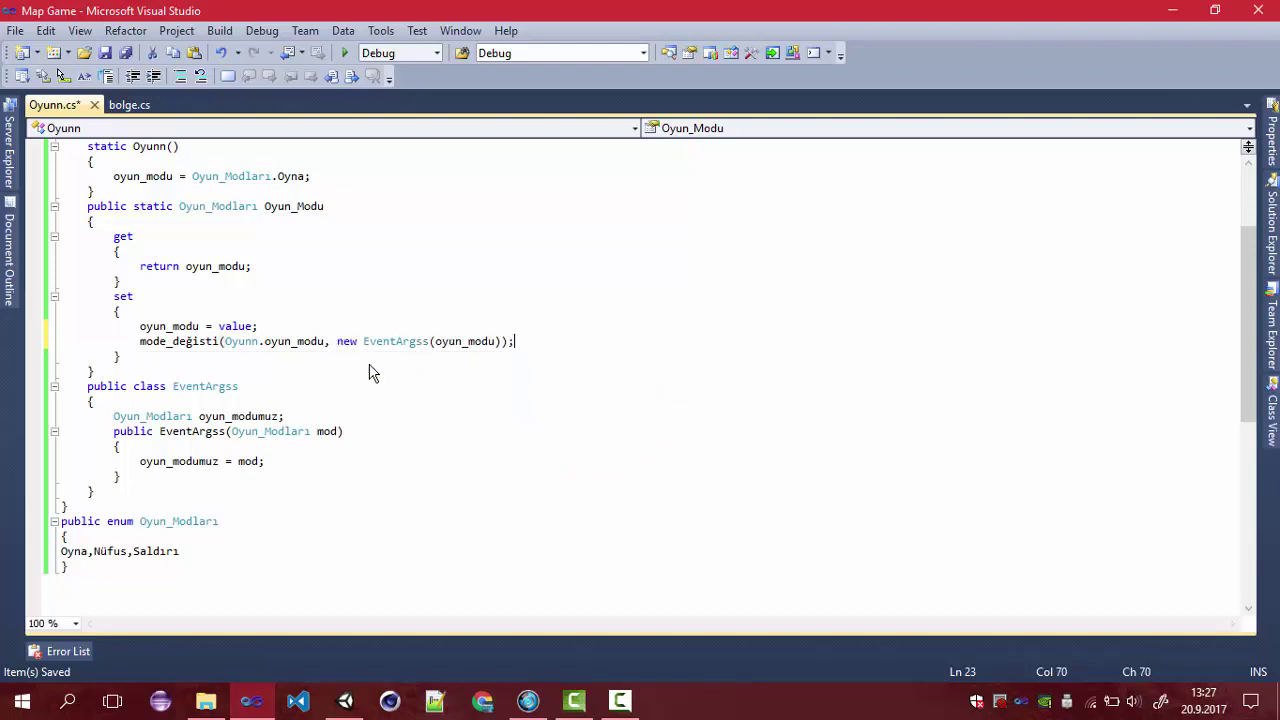
key(ctrl+s)
Step: Dismiss the class-library build error and bring up the bolge.cs tab
click(345, 53)
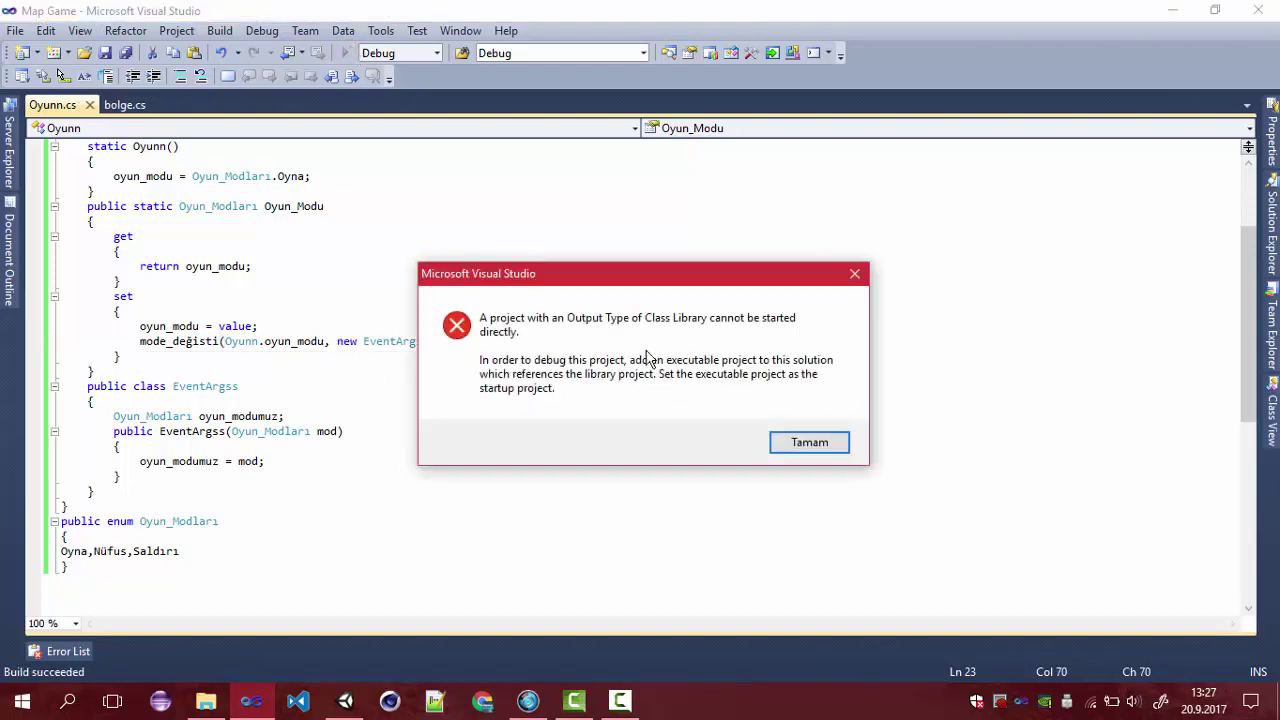
click(799, 453)
click(272, 369)
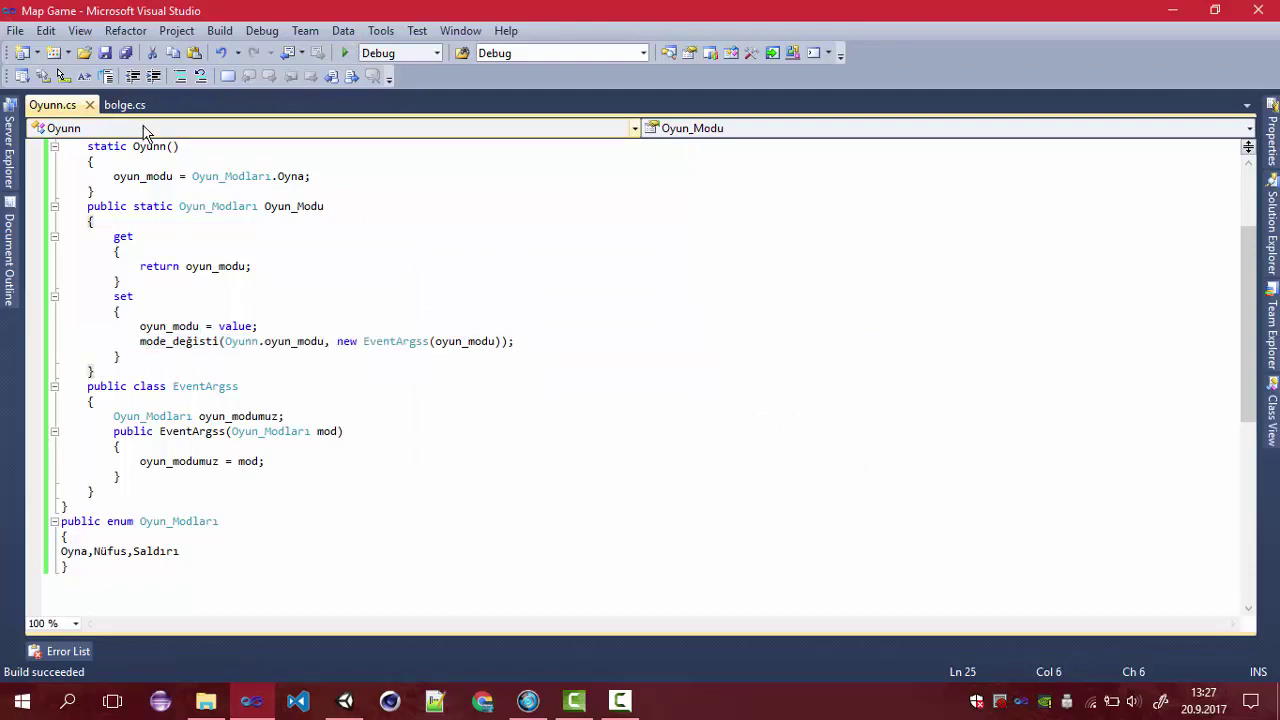
click(128, 106)
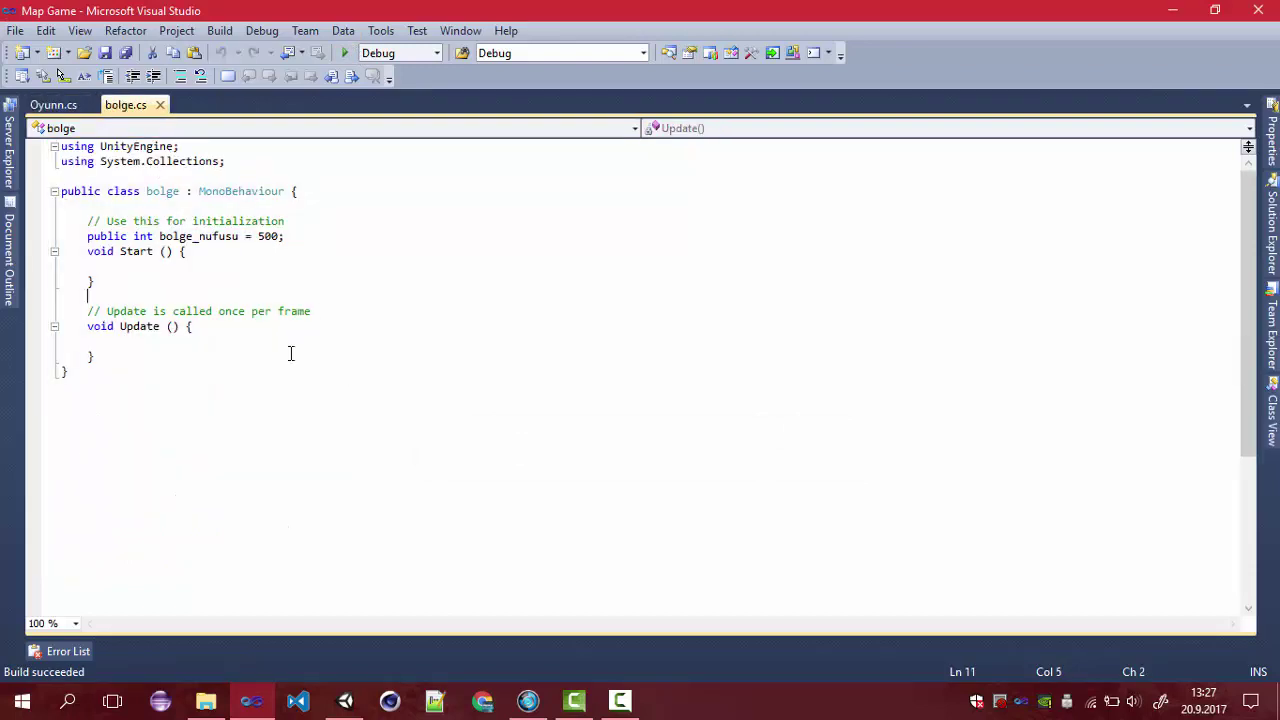
click(52, 105)
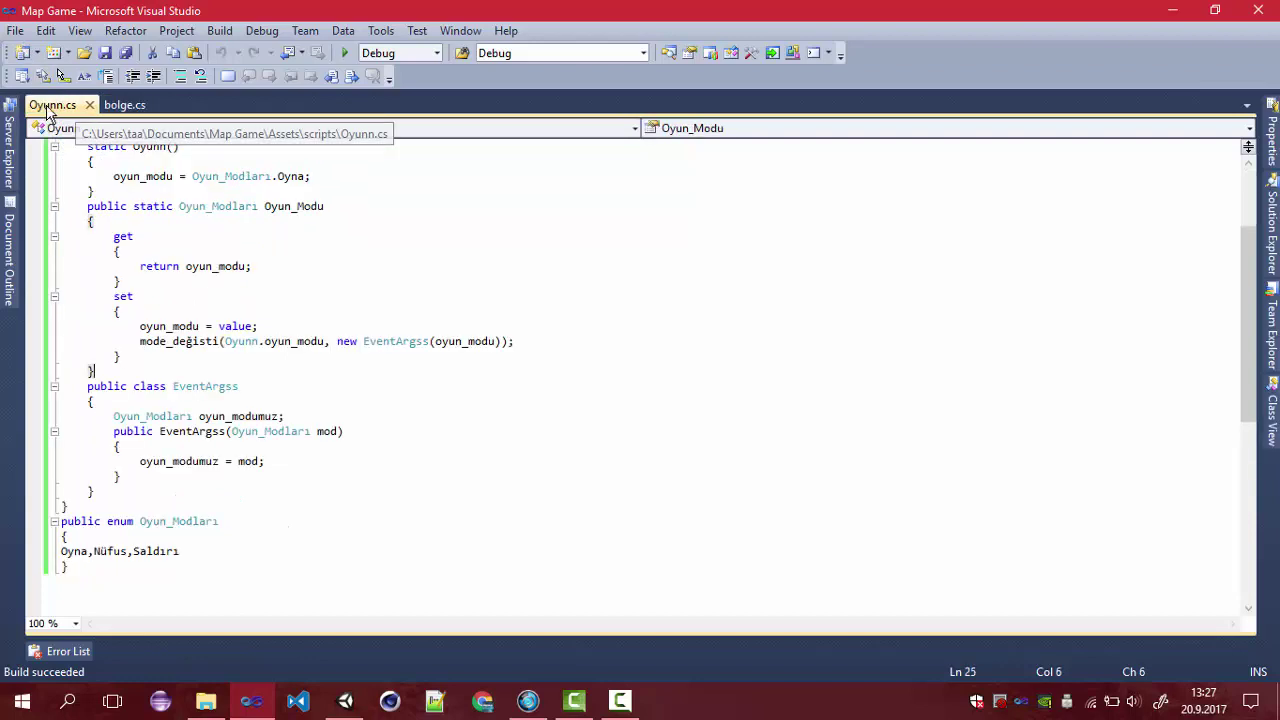
click(127, 105)
Step: Type Oyunn. inside bolge.cs's Start method and browse its members for mode_değisti
click(163, 266)
key(ctrl+s)
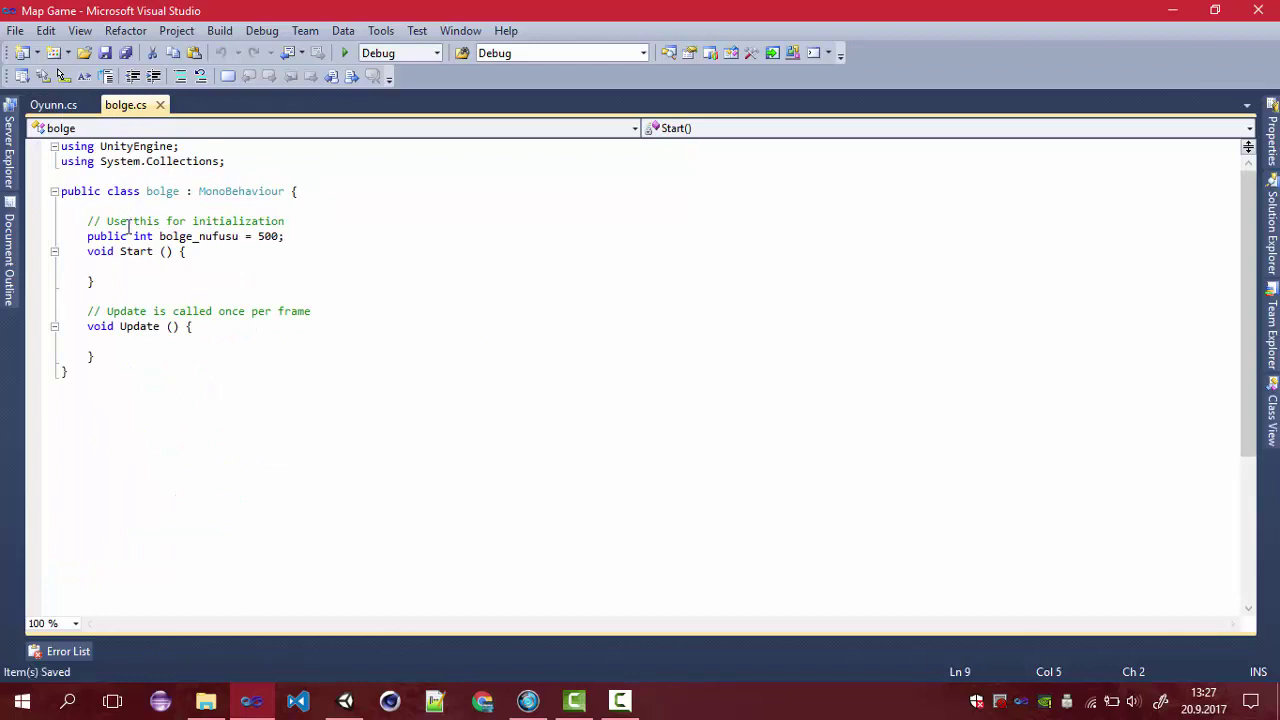
key(BackSpace)
text(oyunn.)
key(Down)
key(Down)
key(Up)
key(Down)
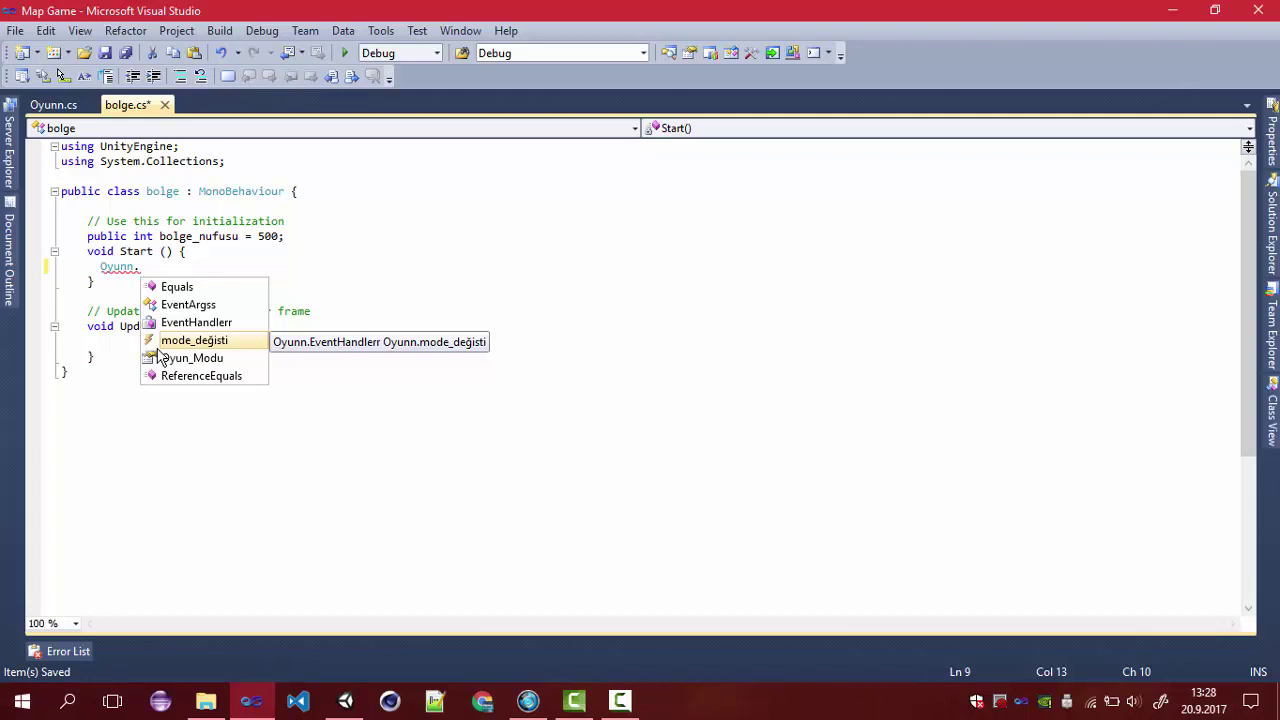
Step: Subscribe to Oyunn.mode_değisti with a generated Oyunn_mode_değisti handler, delete its throw line, and save
double_click(162, 342)
text(+)
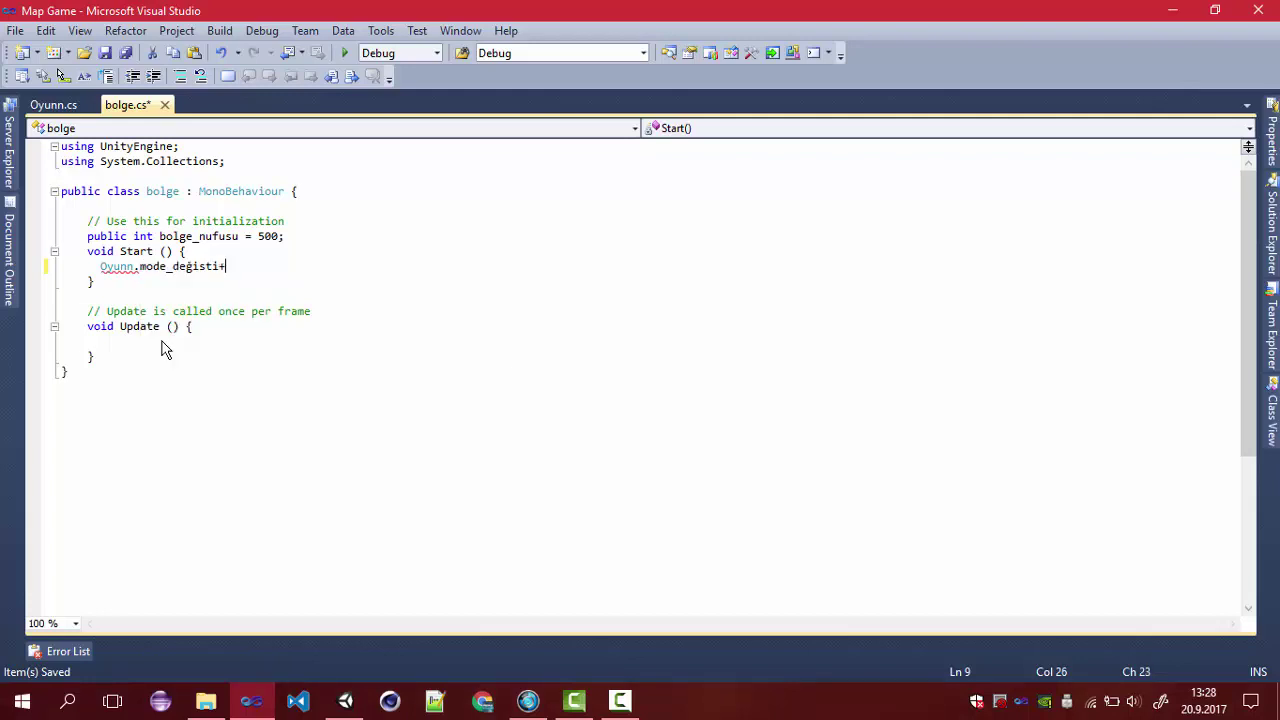
text(=)
key(BackSpace)
text(=)
key(Tab)
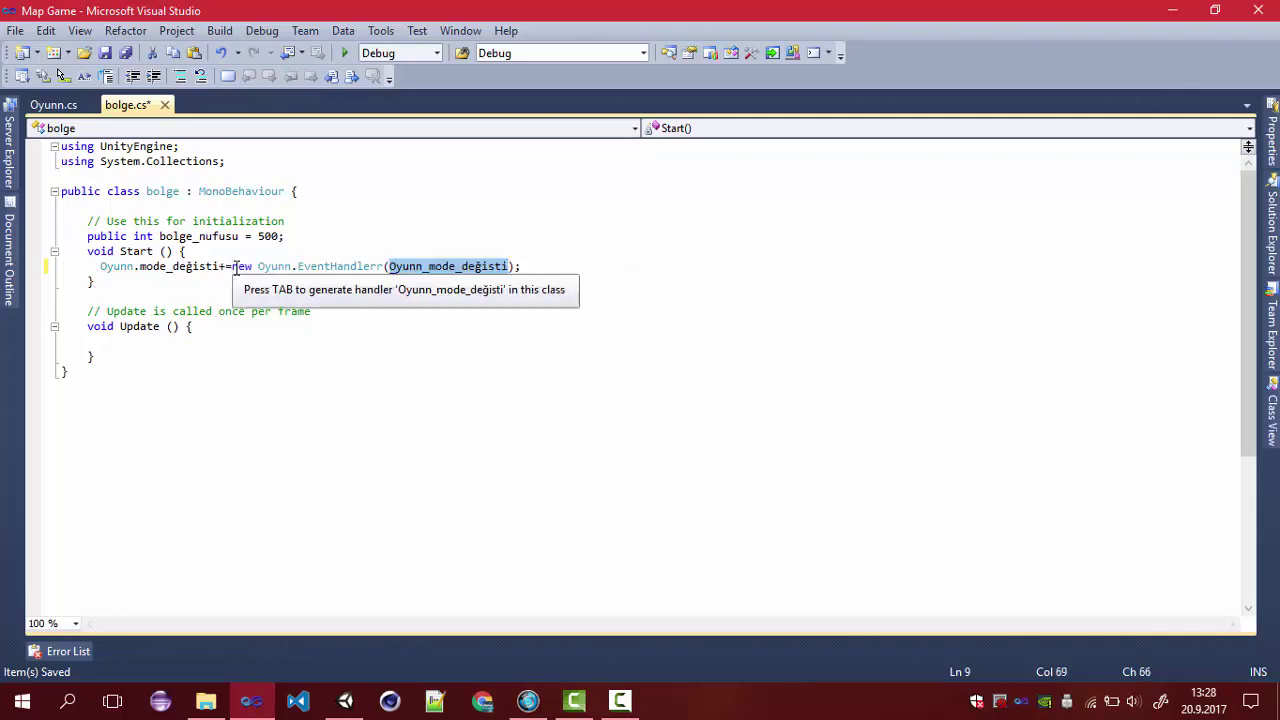
key(Tab)
drag(112, 341, 435, 344)
key(Delete)
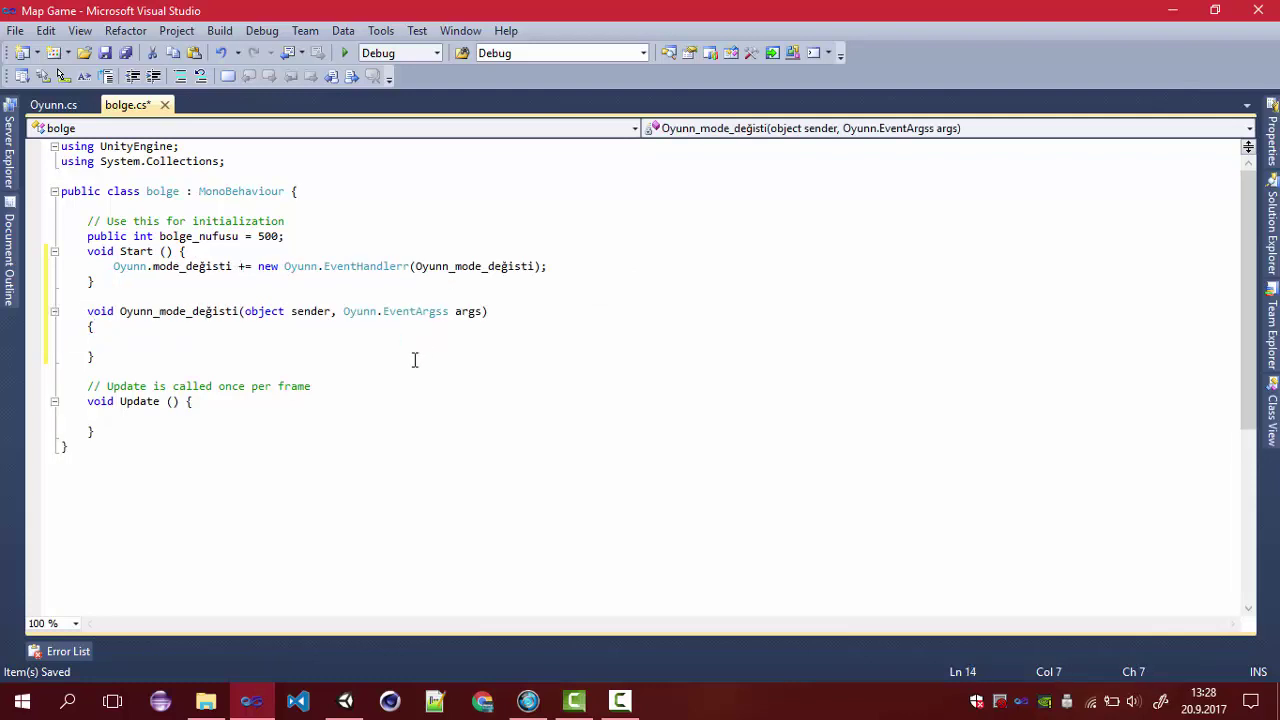
key(ctrl+s)
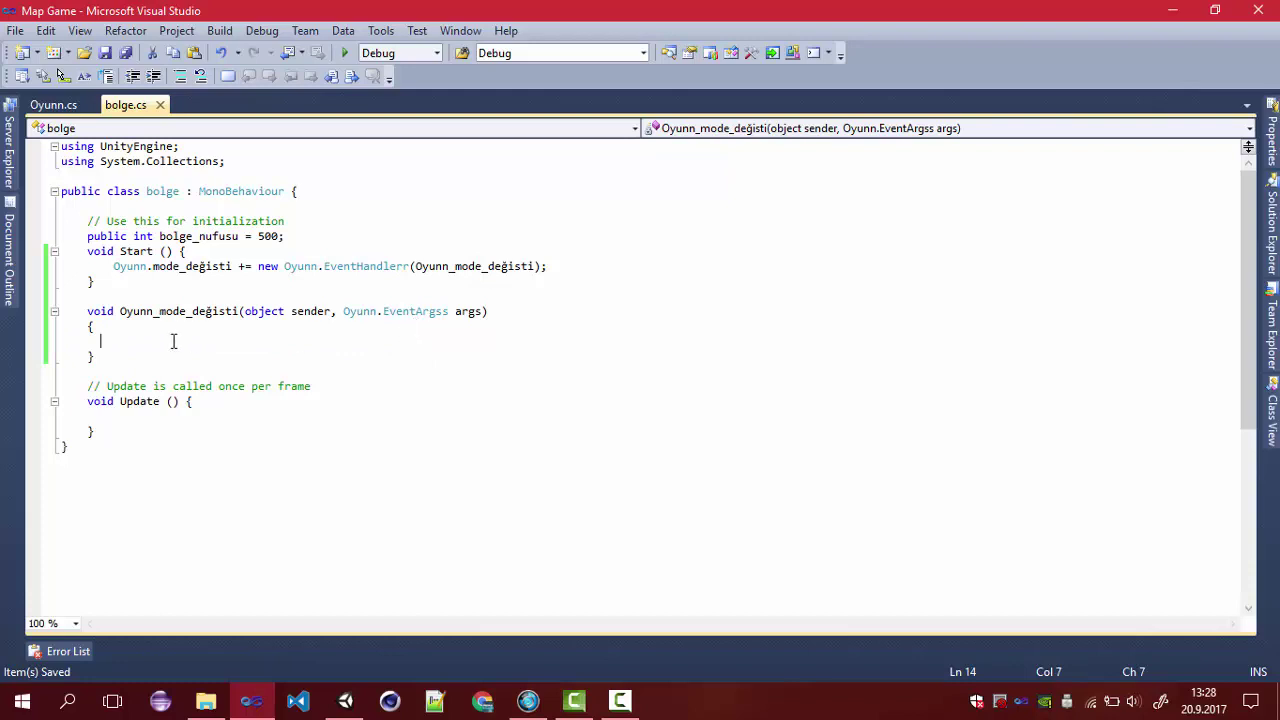
Step: Write Debug.Log("uyarı"); inside the Oyunn_mode_değisti handler body
drag(121, 311, 241, 315)
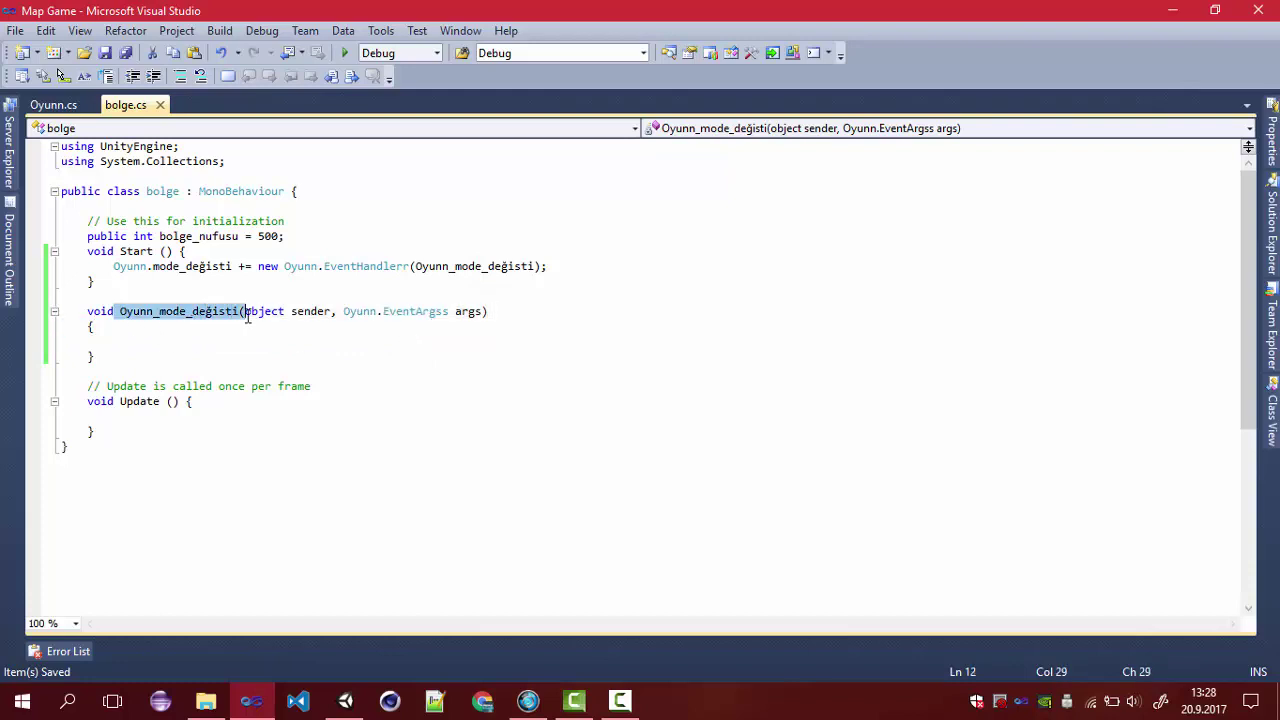
drag(88, 326, 106, 359)
click(138, 341)
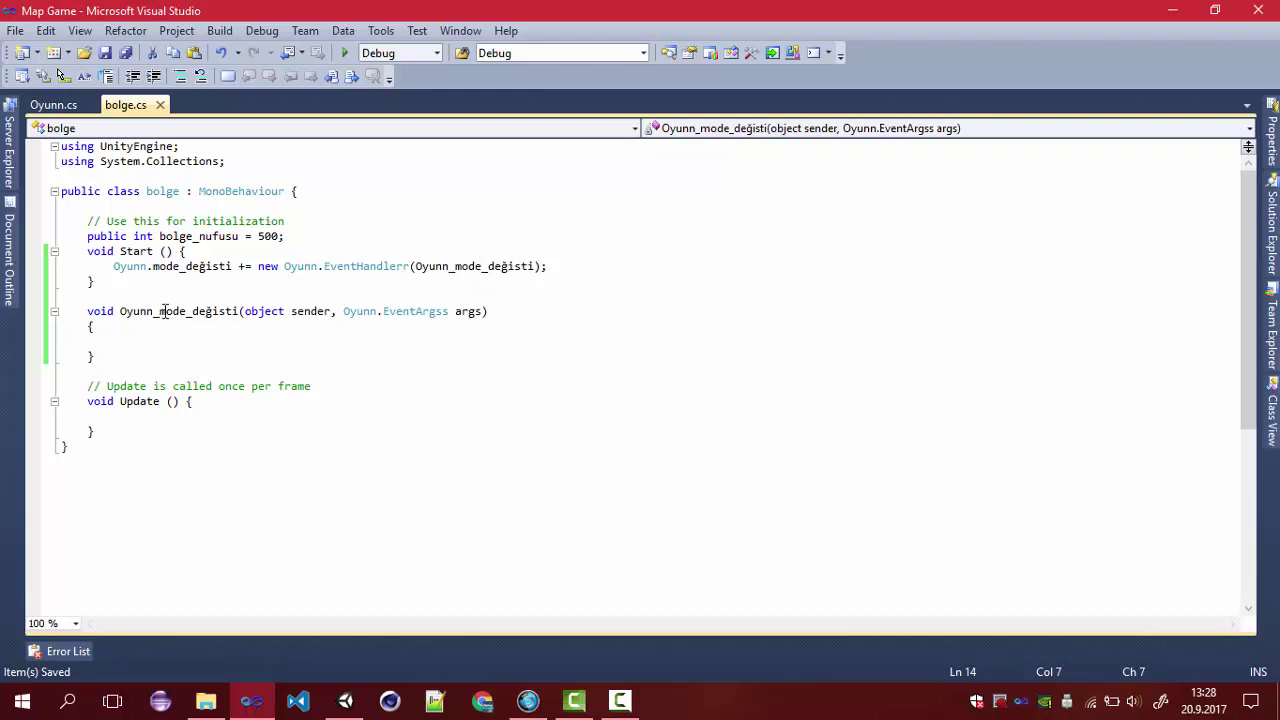
text(Debug.ll)
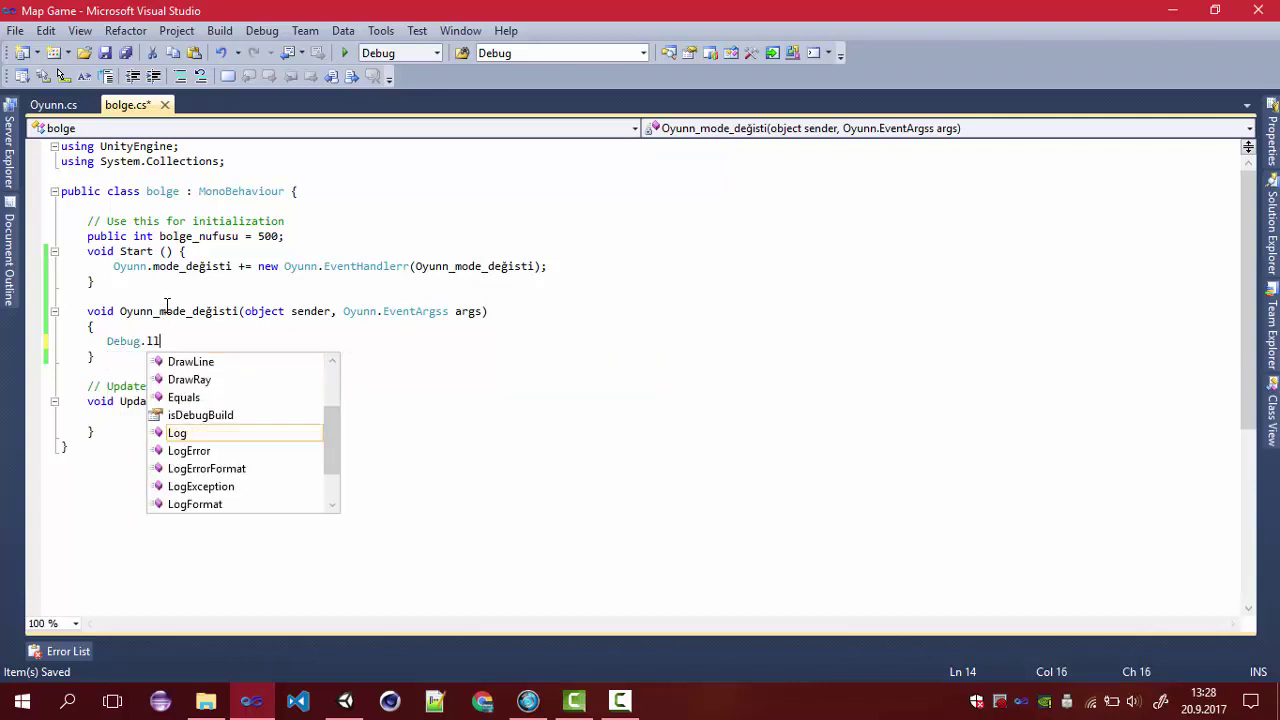
key(BackSpace)
text(o)
key(Tab)
text(()
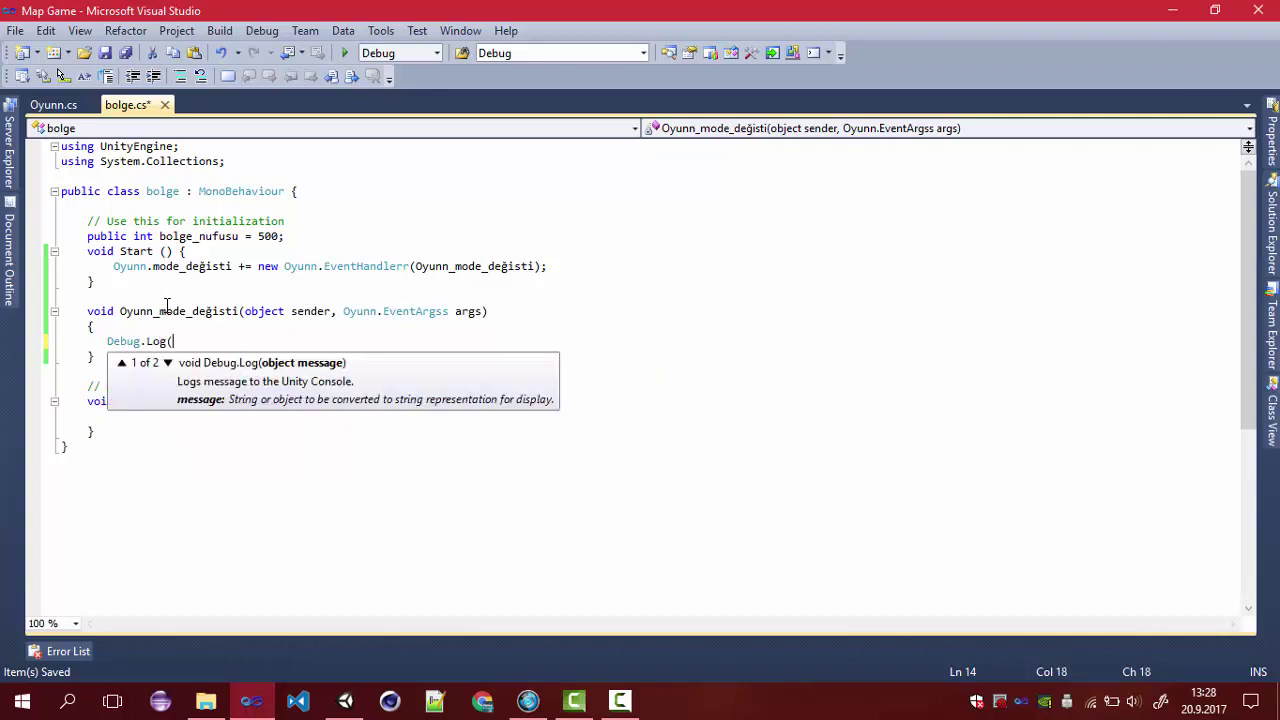
text("uyar)
text(ı")
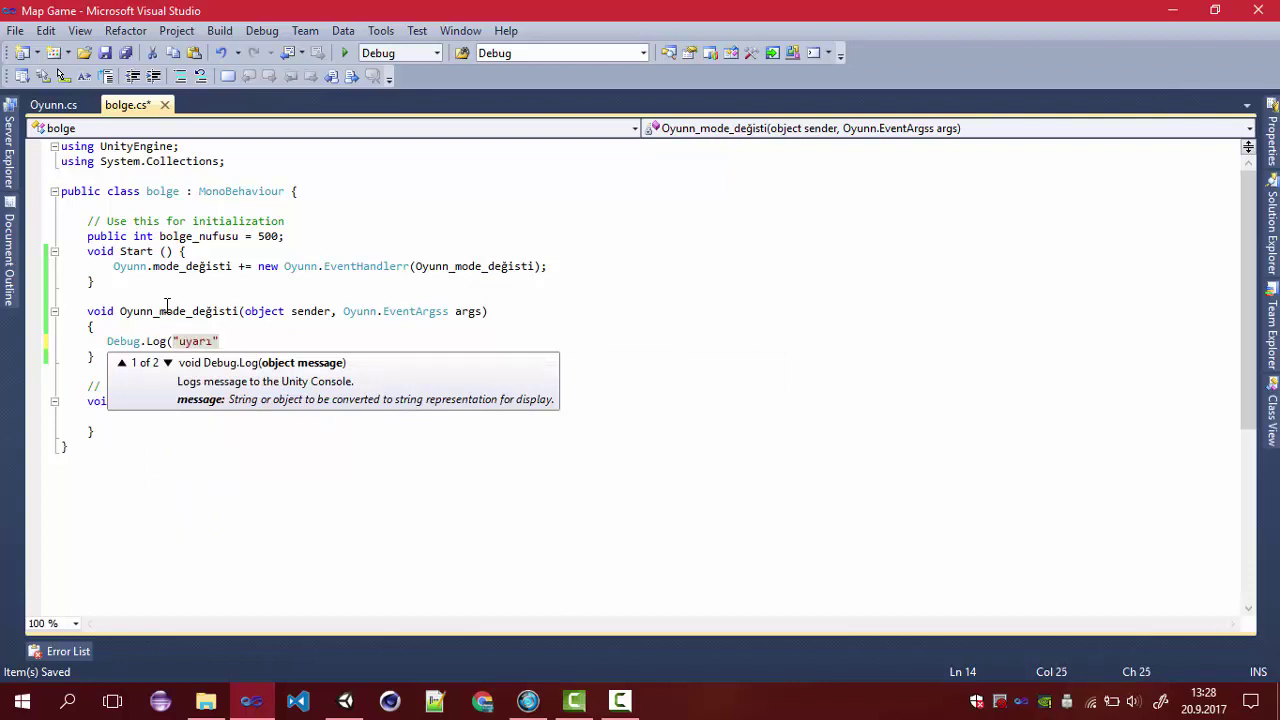
text();)
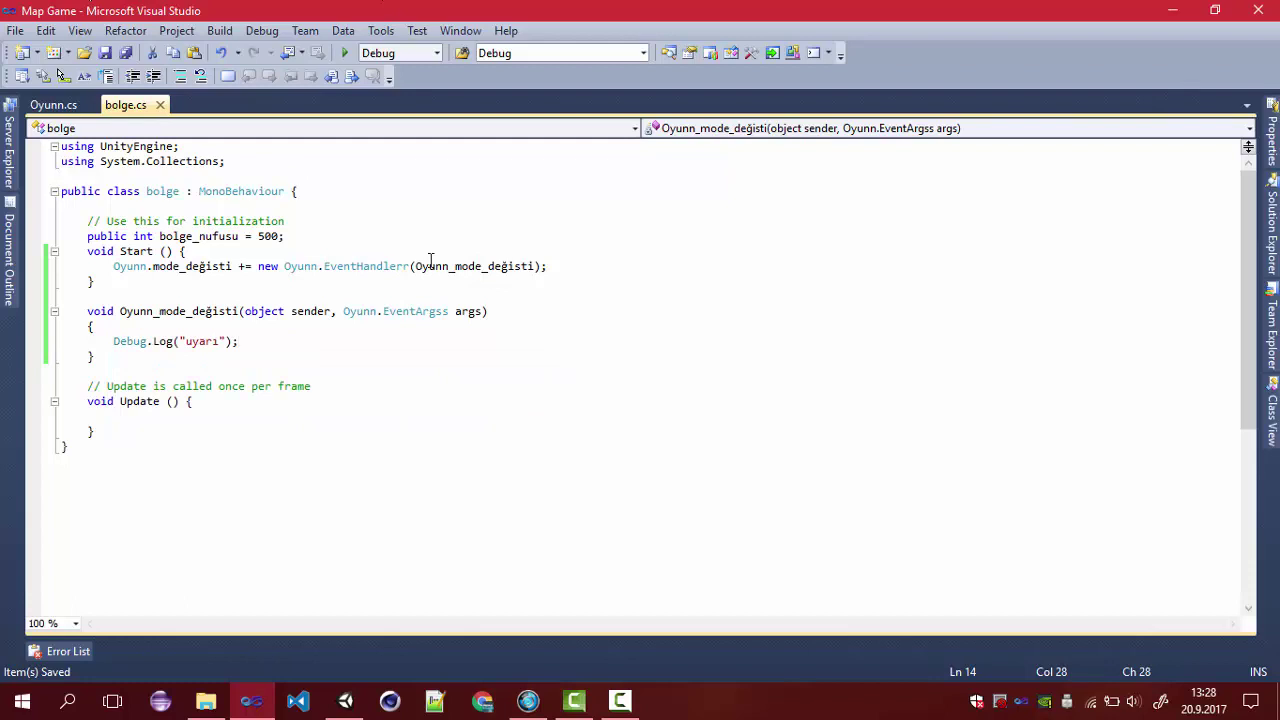
Step: Play the map scene in Unity and check the console, then return to the subscription line in bolge.cs
click(345, 700)
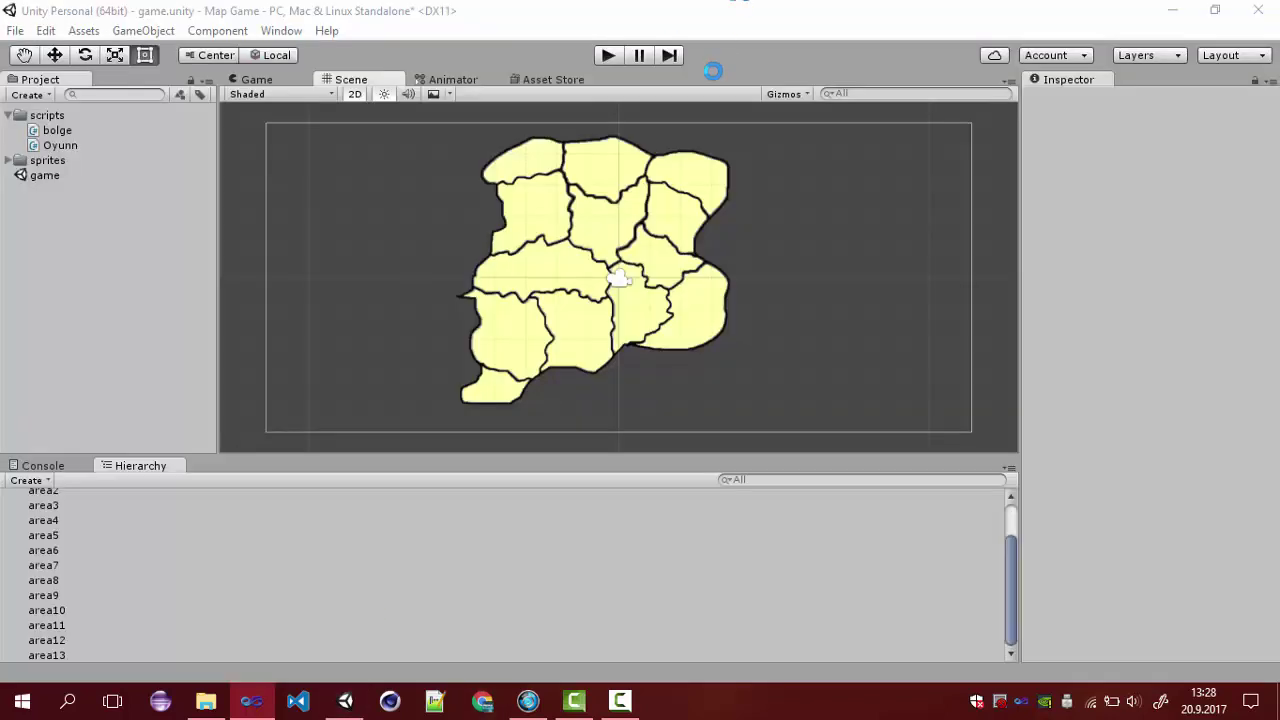
click(613, 53)
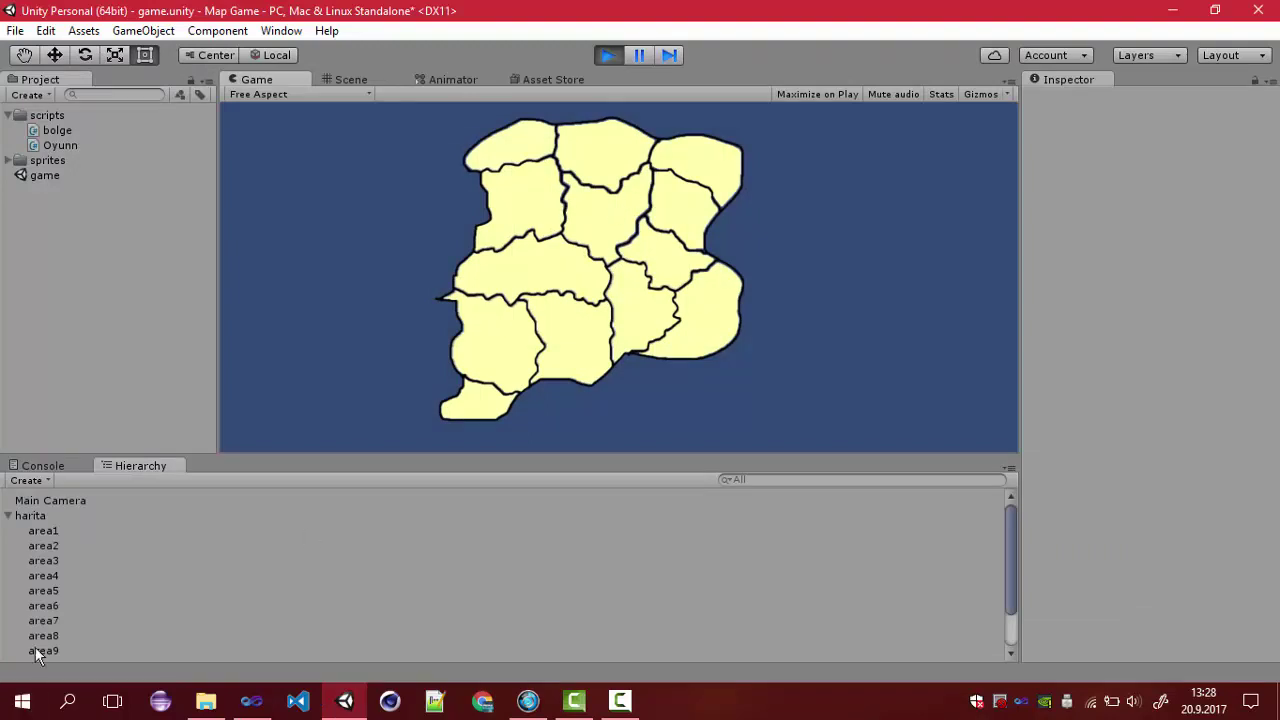
click(48, 464)
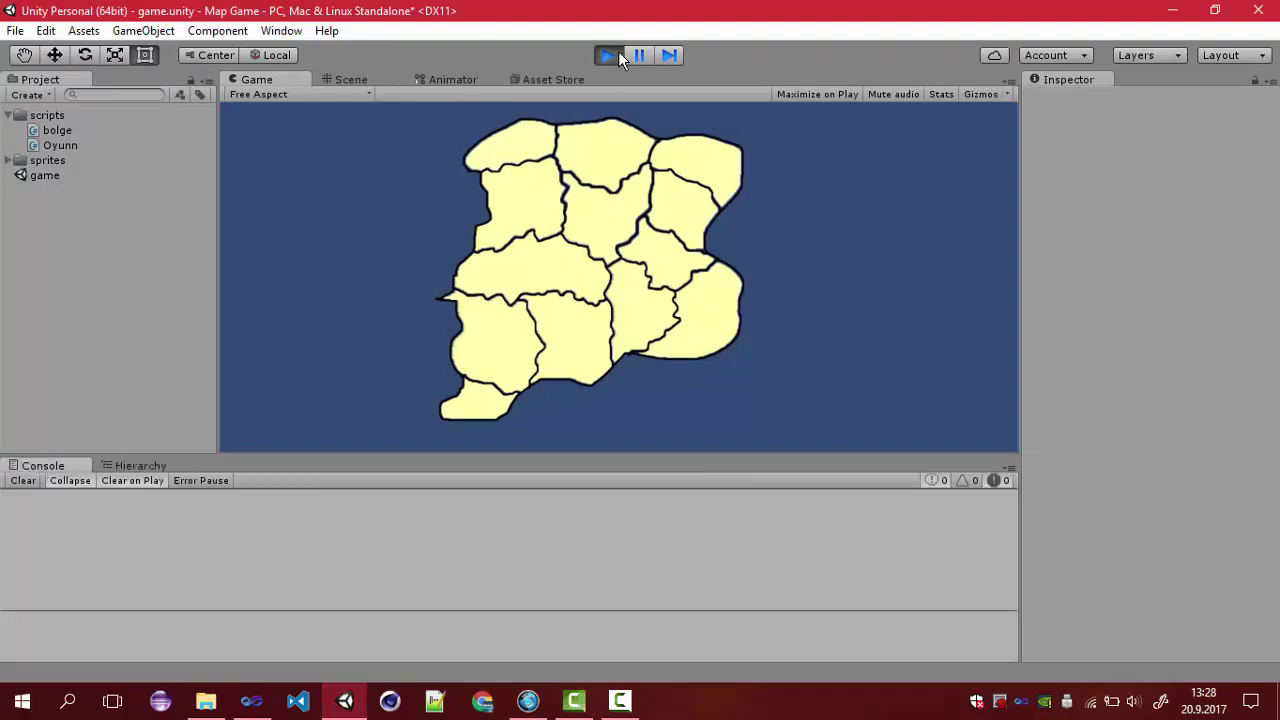
click(614, 53)
click(251, 700)
click(562, 267)
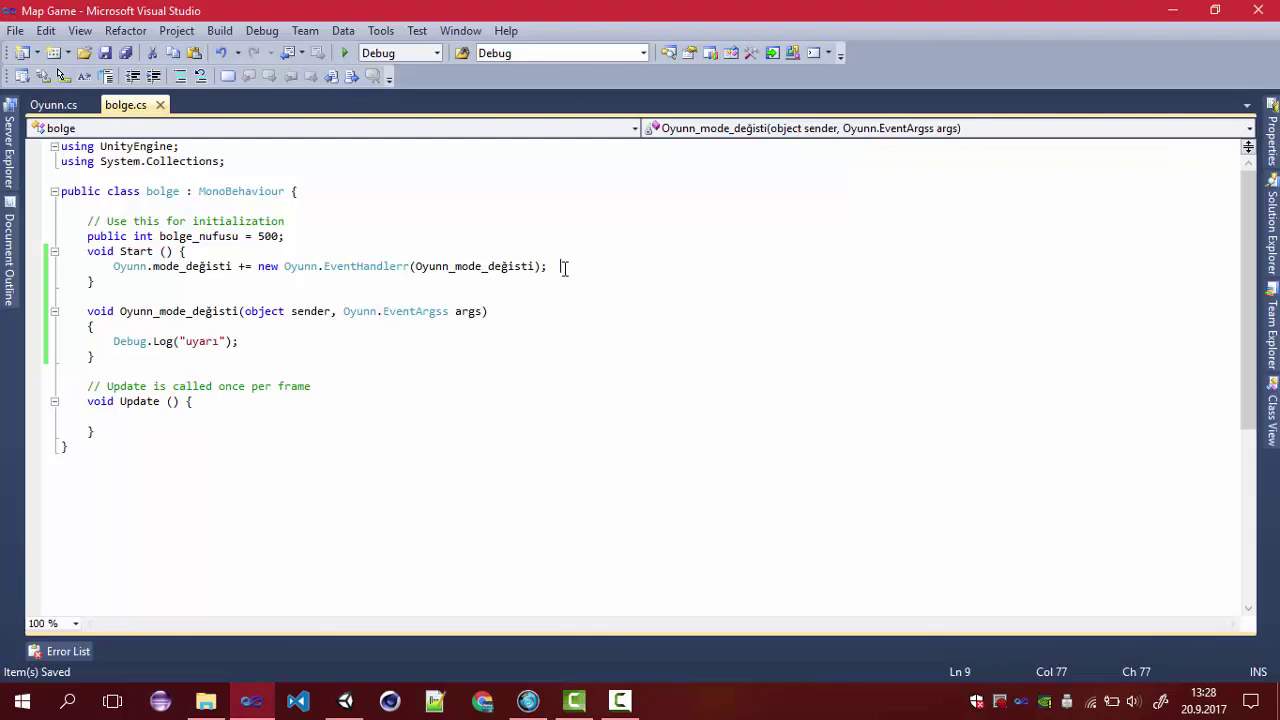
Step: Add Oyunn.Oyun_Modu = Oyun_Modları.Saldırı; on a new line after the subscription
key(Return)
text(Oyunn.)
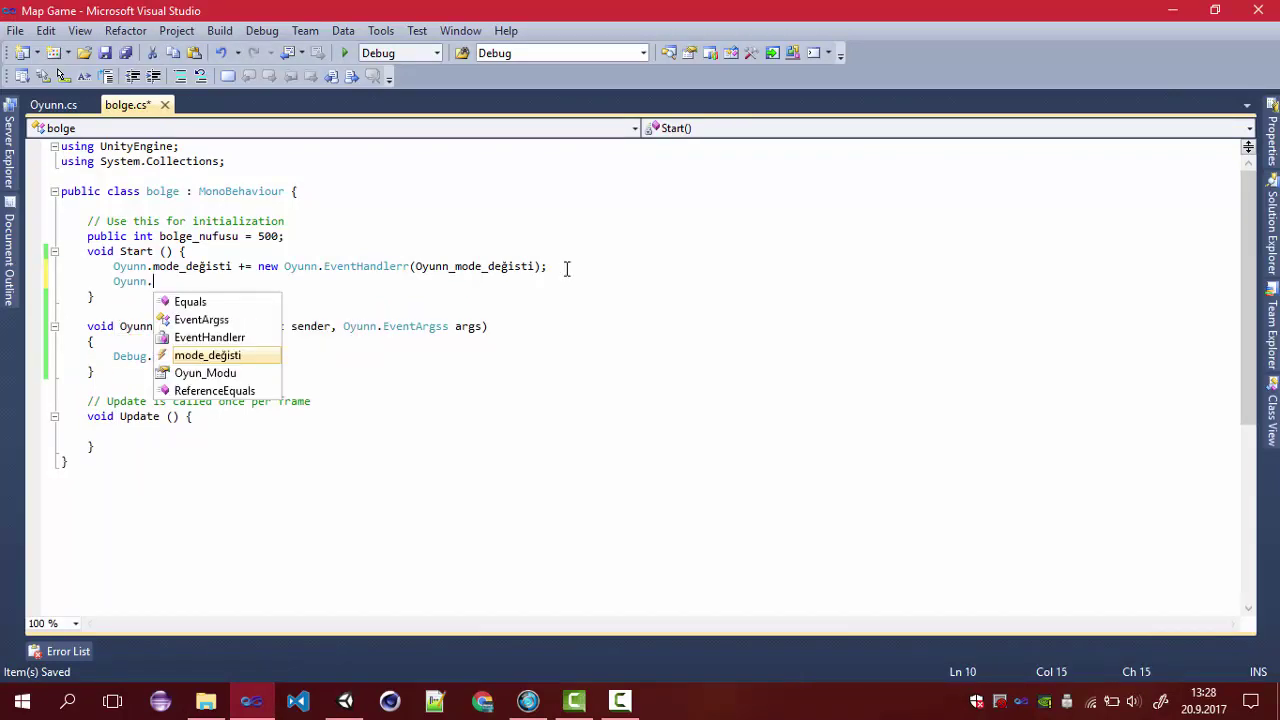
key(Up)
key(Down)
key(Down)
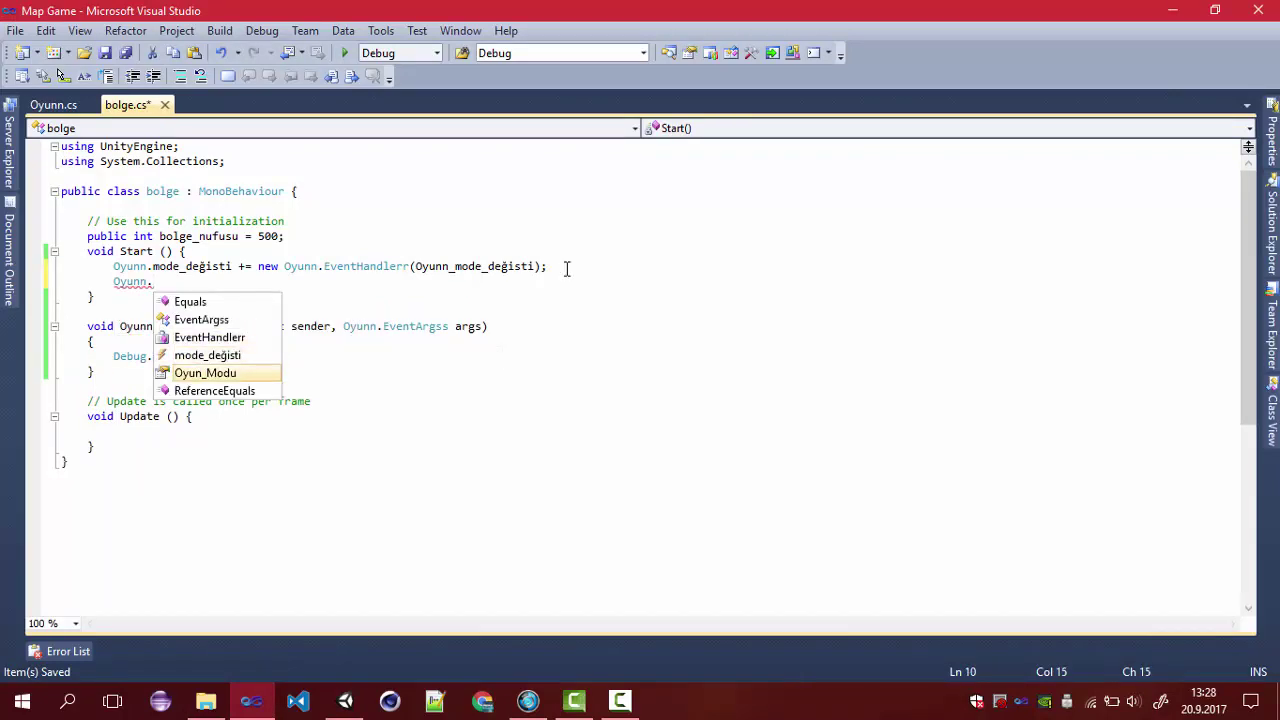
text(=oy)
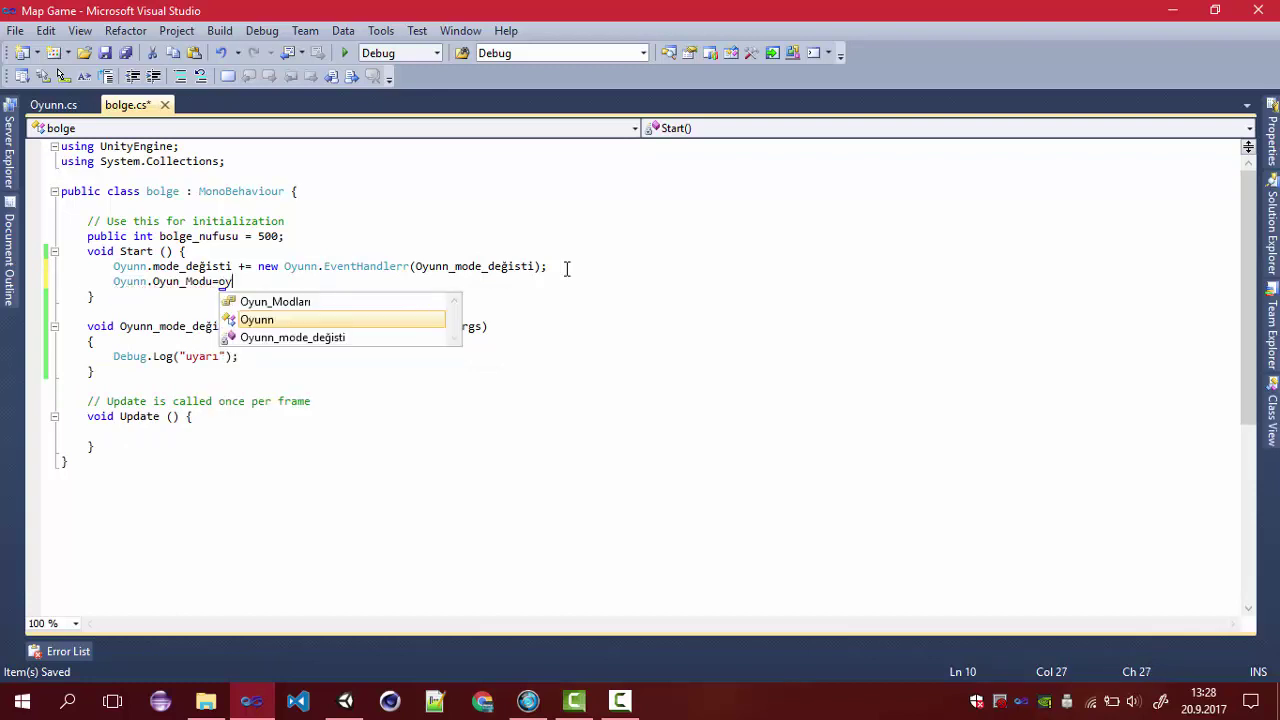
key(Up)
text(.)
key(Down)
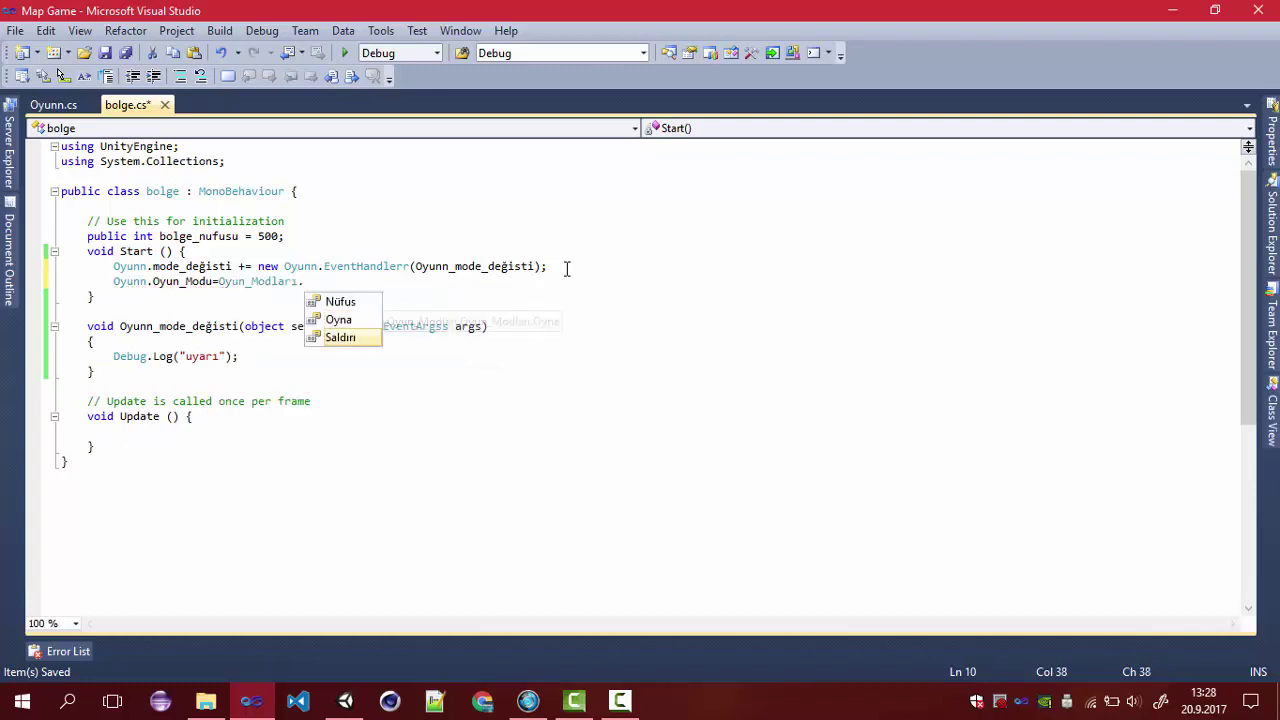
text(Saldırı;)
Step: Save and build the script, dismiss the error message, and bring Unity forward
key(ctrl+shift+b)
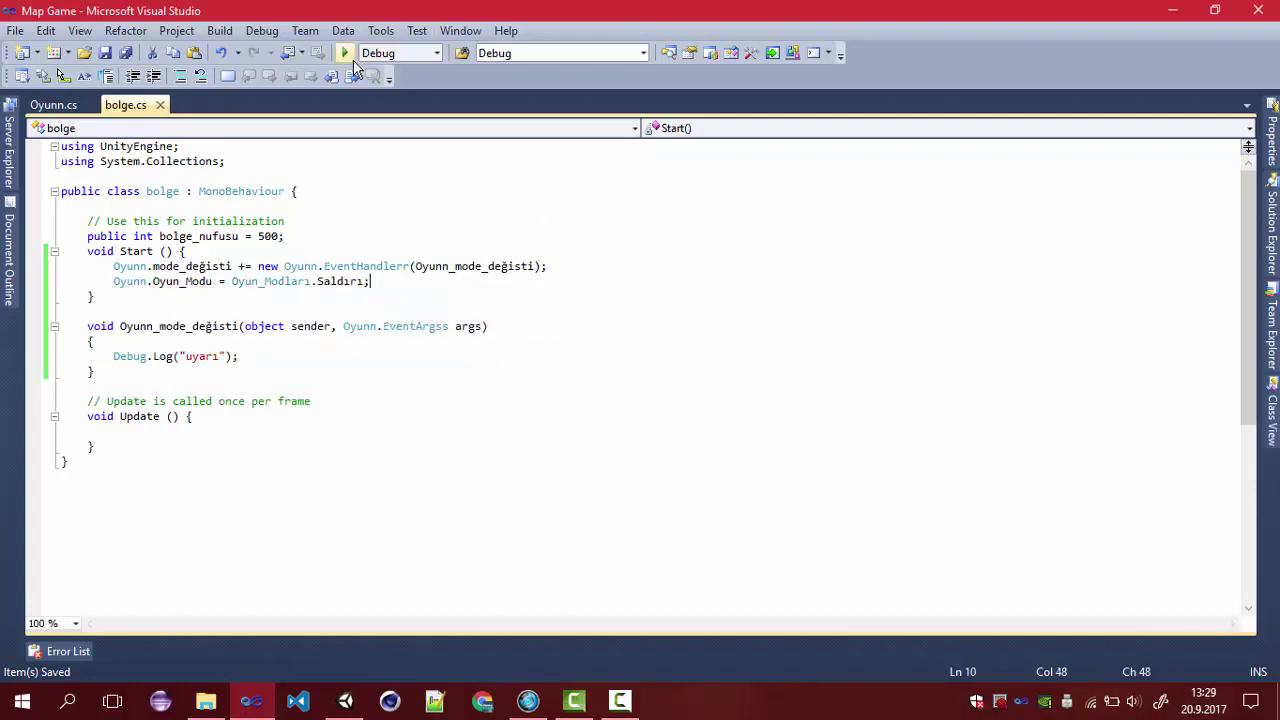
click(820, 447)
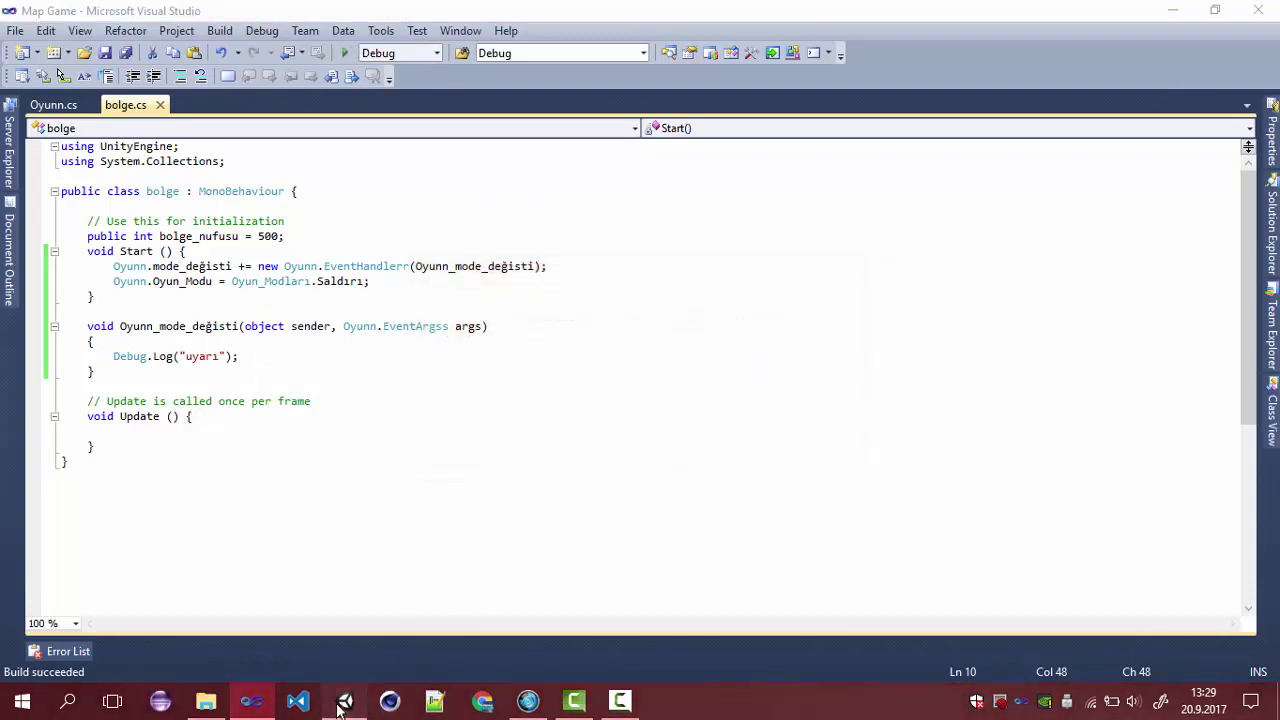
click(345, 700)
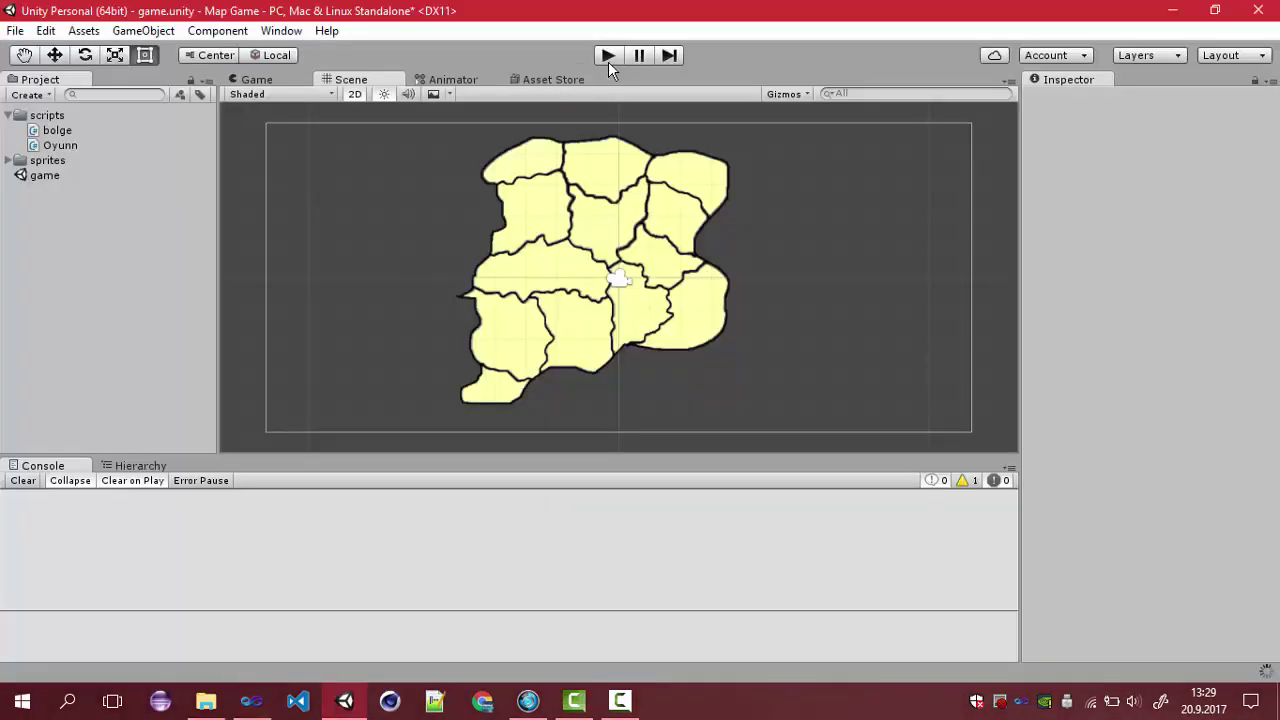
Step: Play the scene to see uyarı logged, stop play, then select the Oyun_Modu line in bolge.cs
click(608, 61)
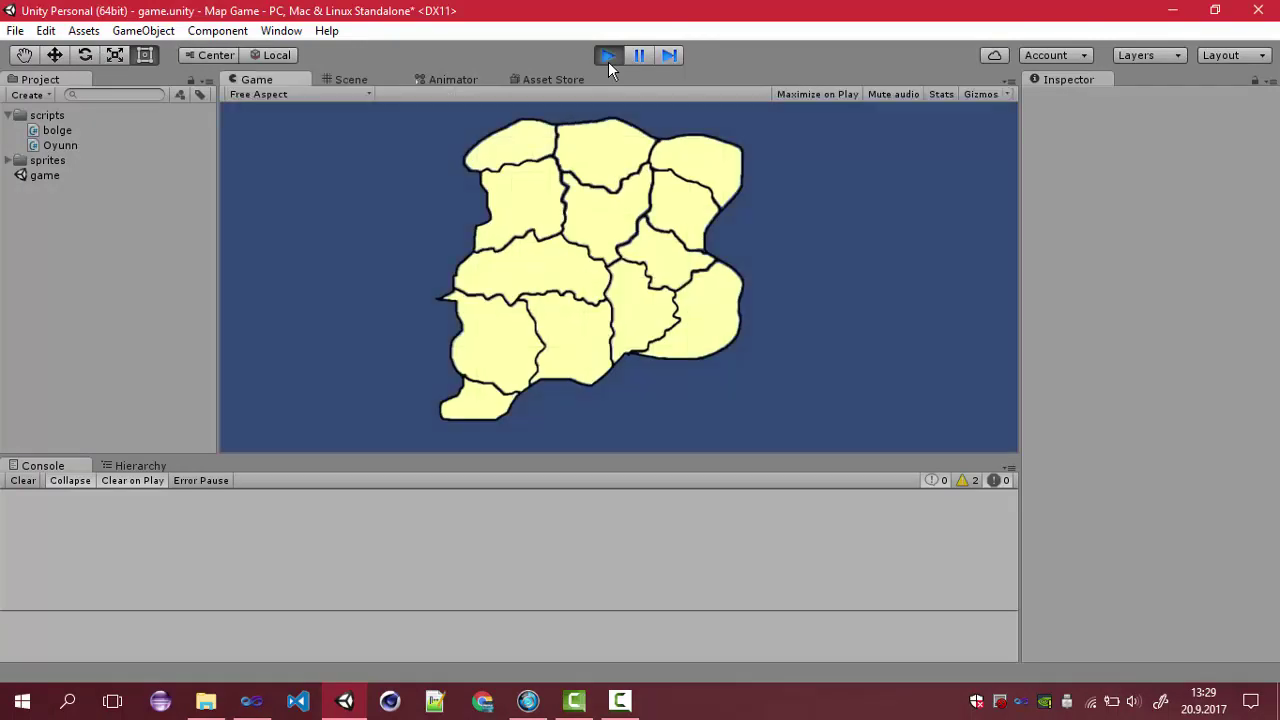
click(89, 512)
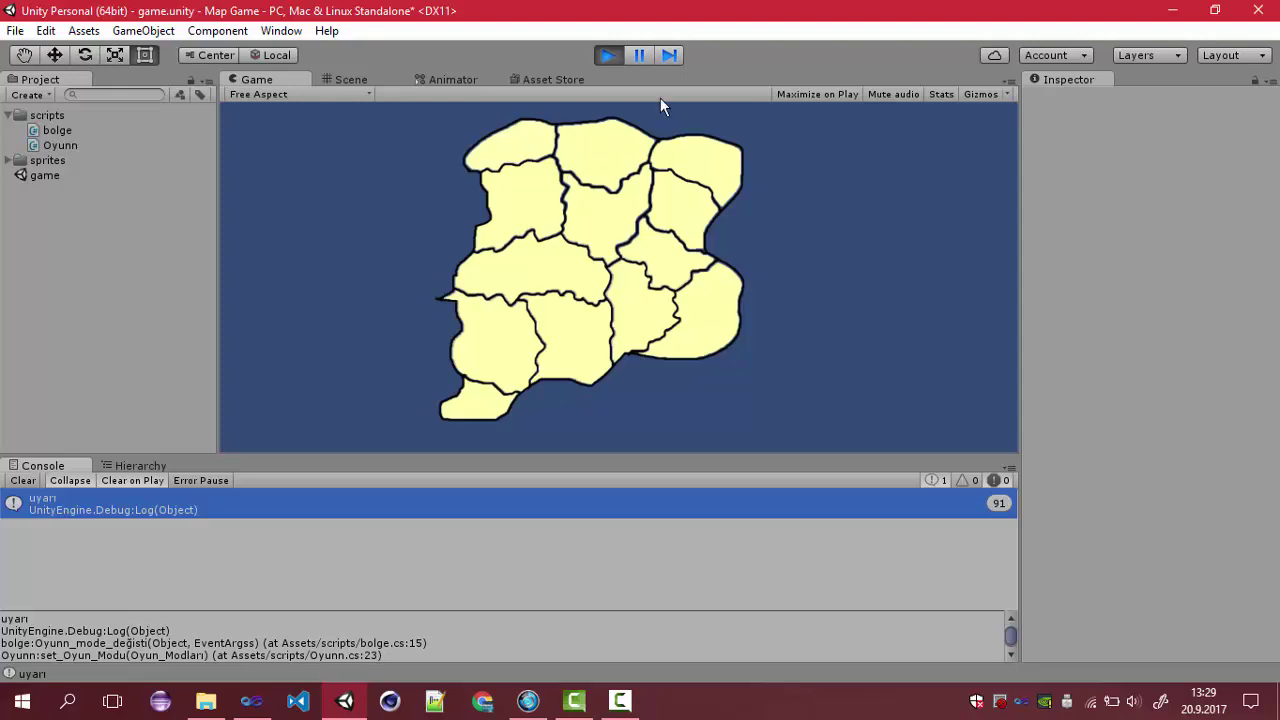
click(608, 55)
click(251, 700)
drag(108, 281, 368, 283)
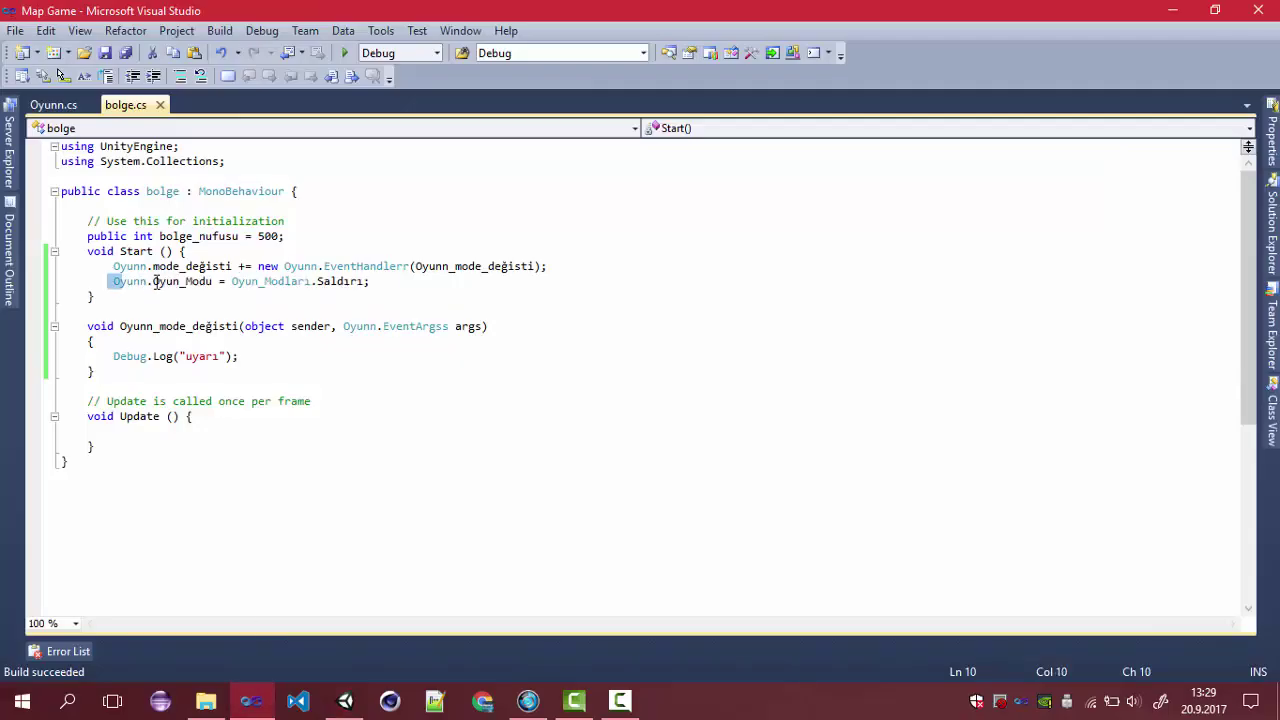
Step: Remove the Oyun_Modu = Saldırı line from Start, save bolge.cs, and switch to Unity
click(385, 294)
key(shift+Up)
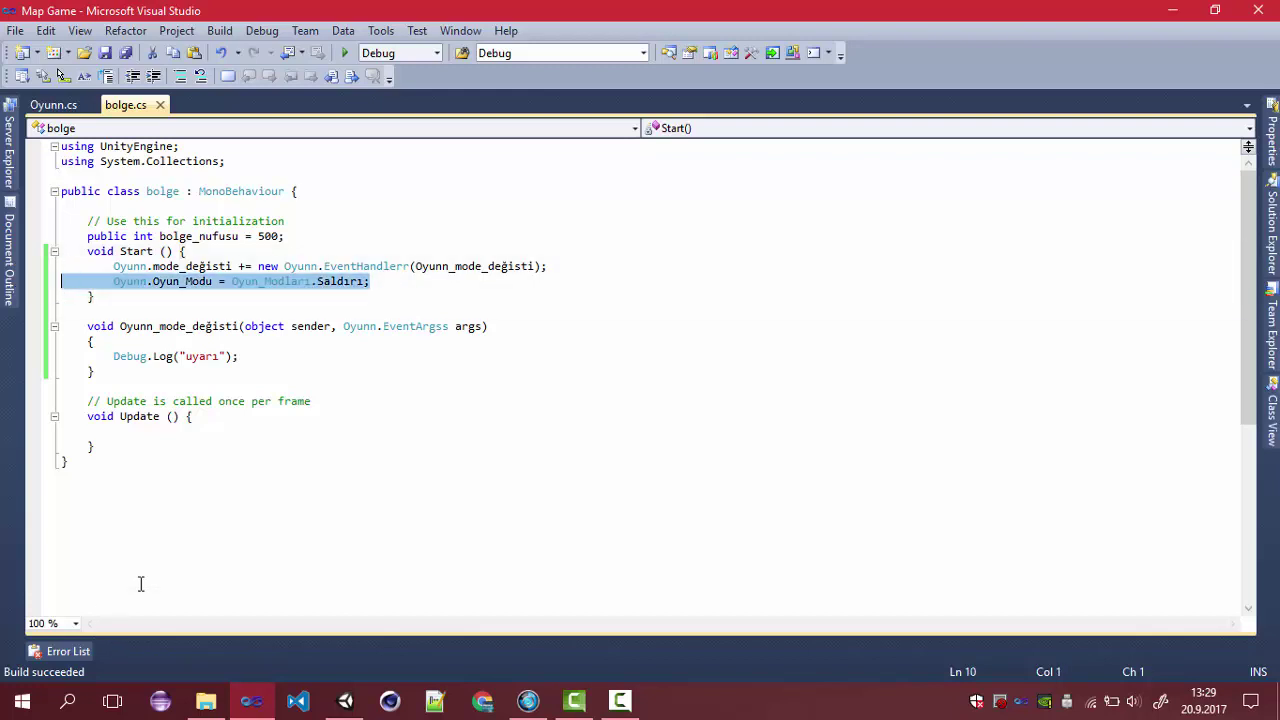
key(ctrl+z)
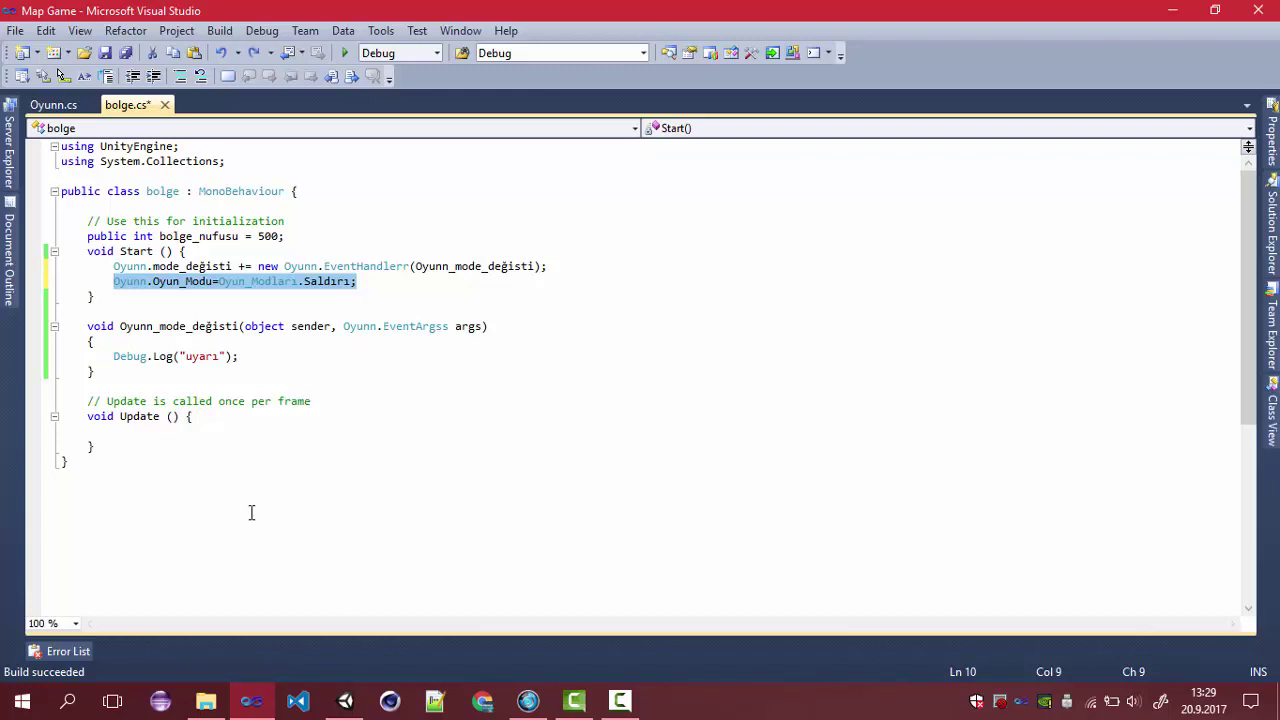
key(ctrl+s)
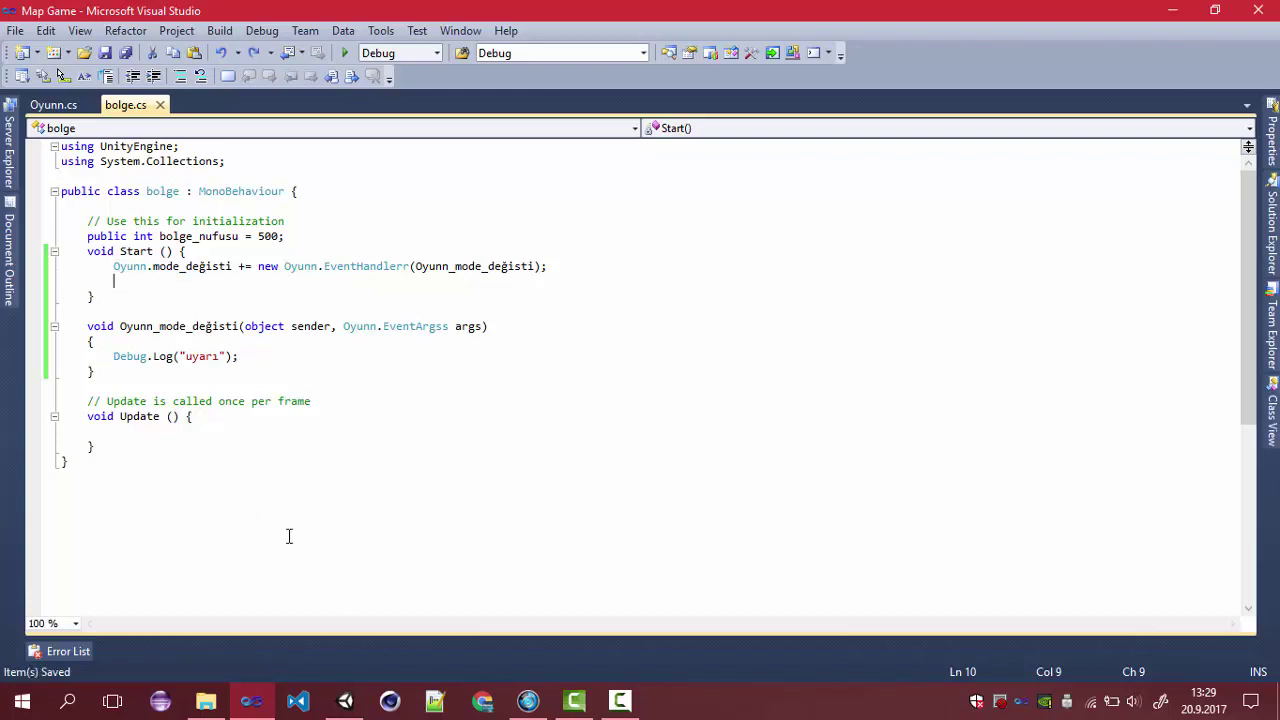
mouse_move(345, 698)
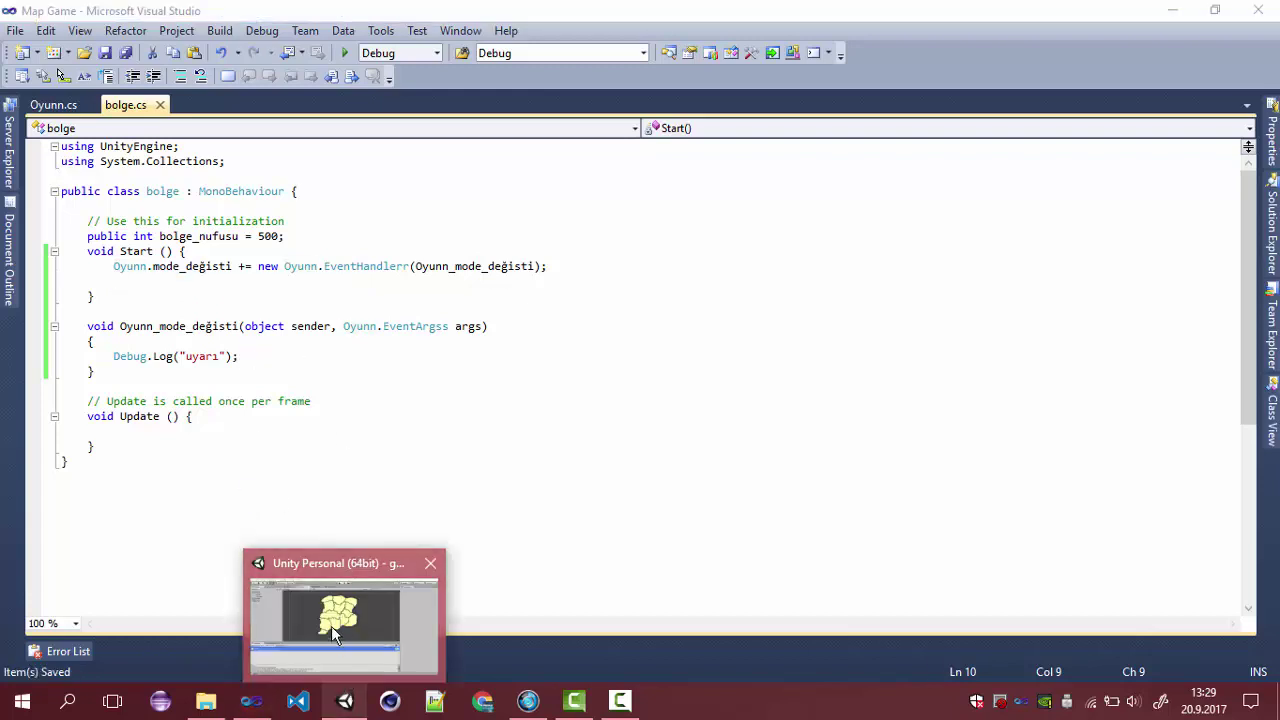
click(331, 626)
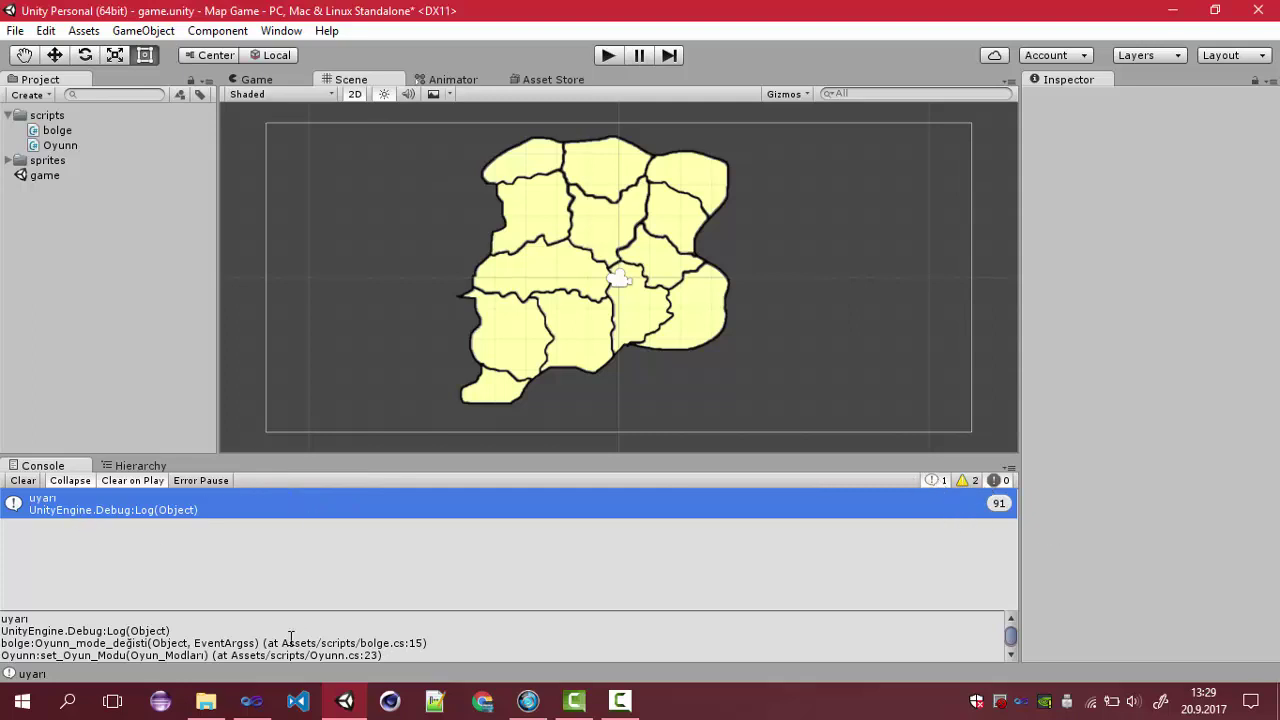
Step: Glance at the Oyunn and bolge scripts, select map region area11 in Unity, then return to Visual Studio
click(251, 700)
click(45, 105)
click(112, 106)
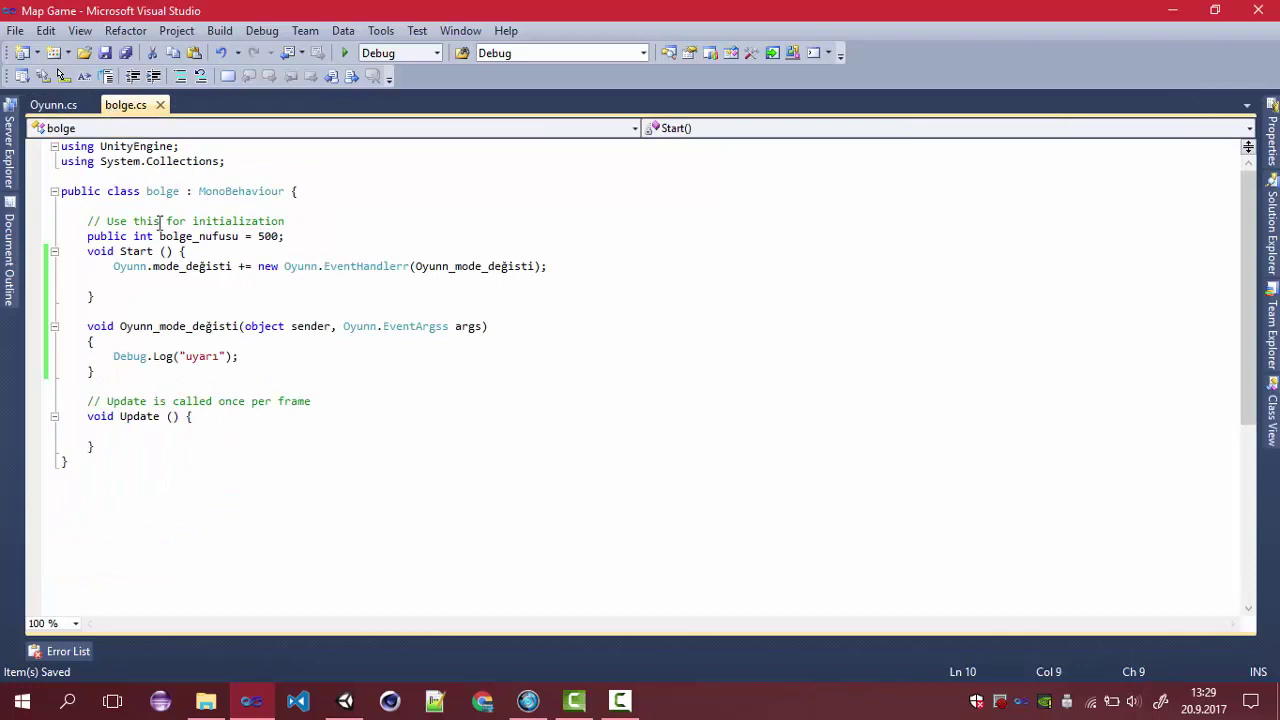
click(336, 704)
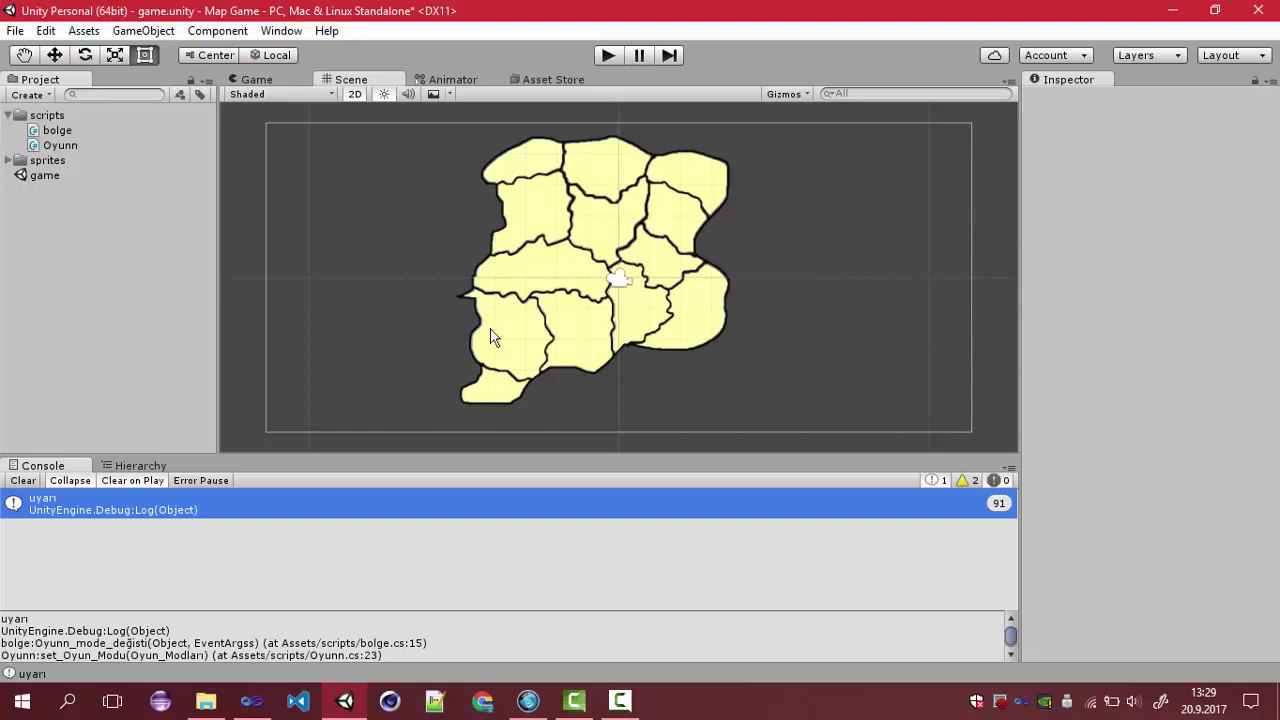
click(505, 380)
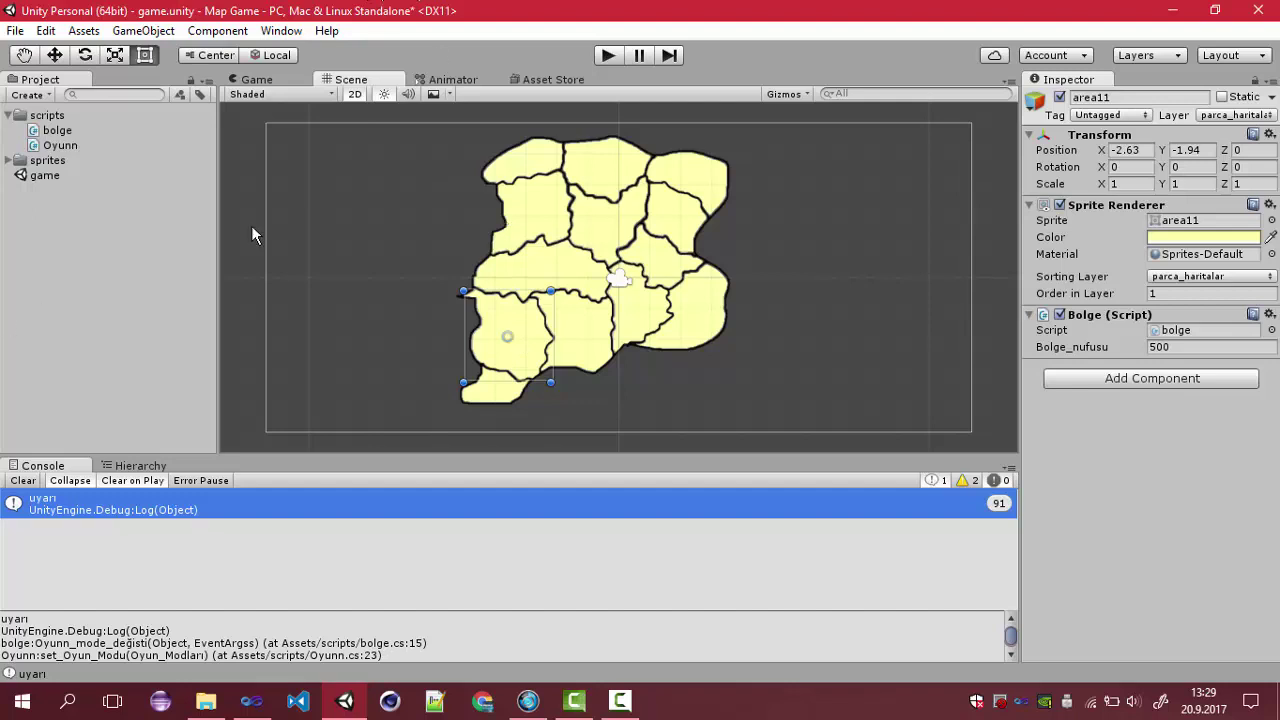
double_click(172, 519)
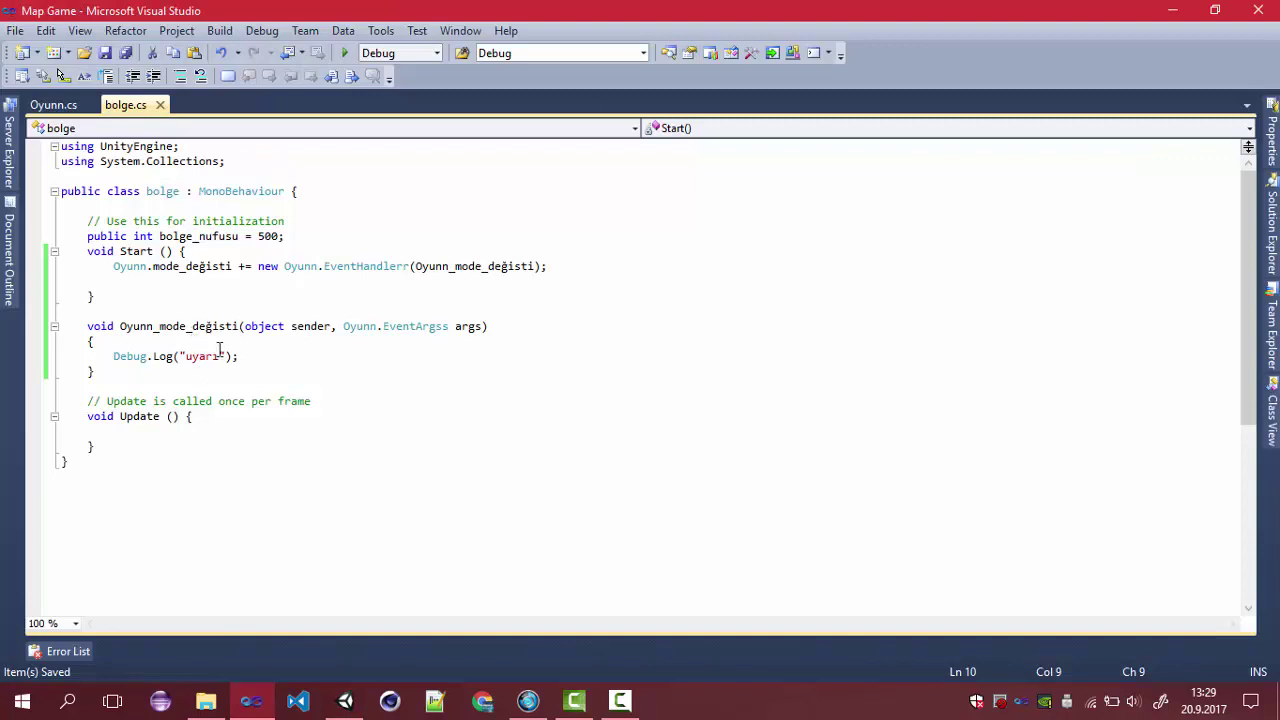
Step: Restore the Saldırı assignment line and append name to the Debug.Log call, then save
key(ctrl+z)
key(ctrl+z)
key(ctrl+z)
text("+)
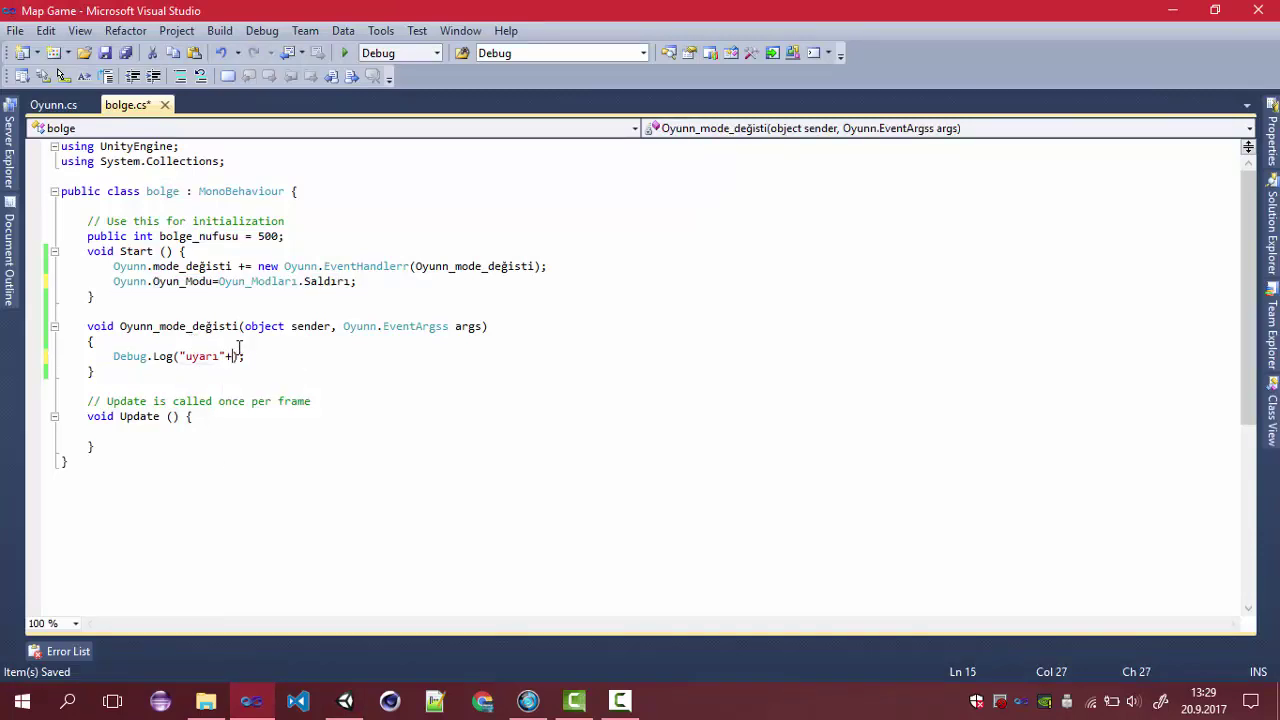
text(this.na)
key(BackSpace)
key(BackSpace)
key(BackSpace)
key(BackSpace)
text(,name)
key(ctrl+s)
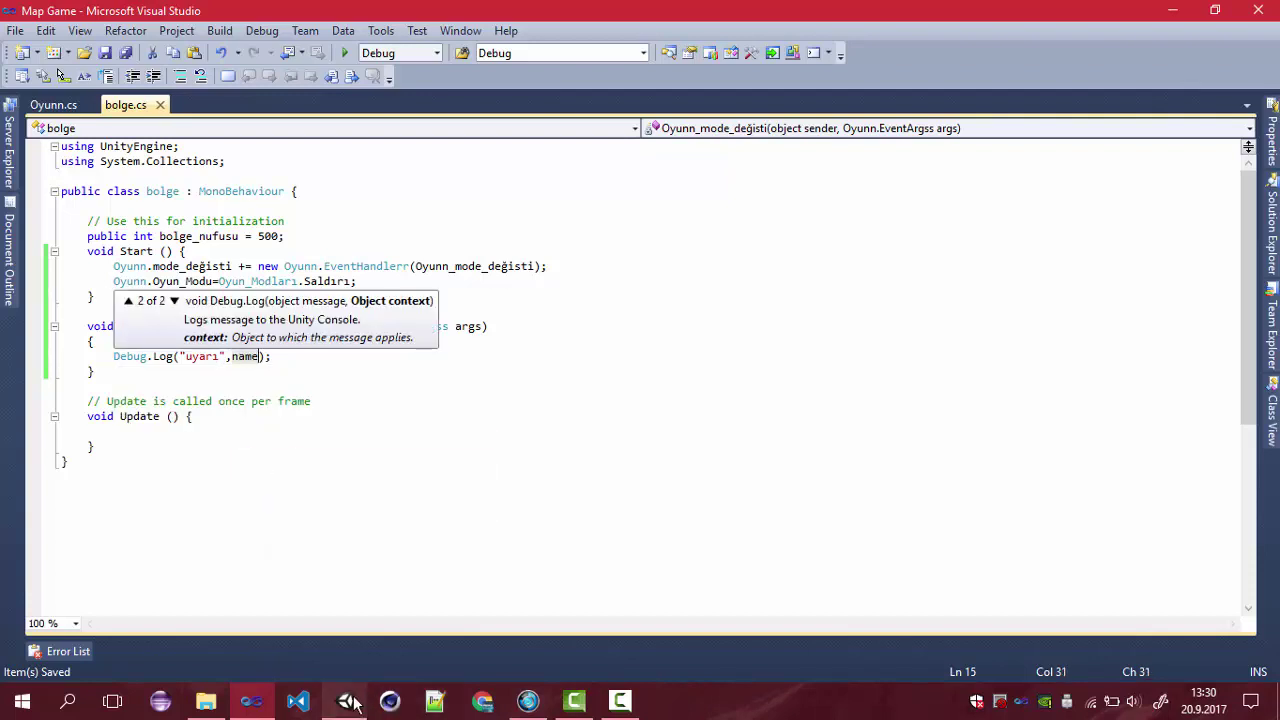
Step: After a failed run in Unity, change the comma to make Debug.Log("uyarı"+name), rebuild, and return to Unity
click(345, 700)
click(612, 55)
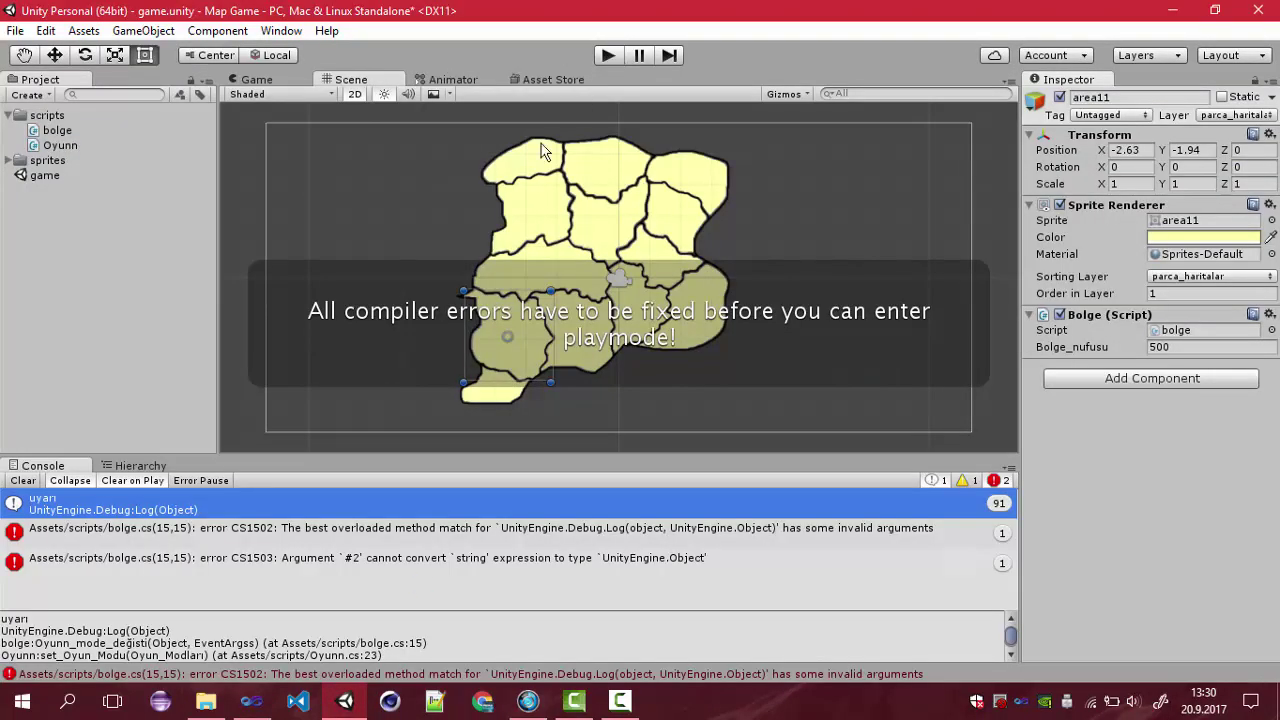
click(251, 700)
click(234, 358)
key(BackSpace)
text(+)
key(BackSpace)
key(F5)
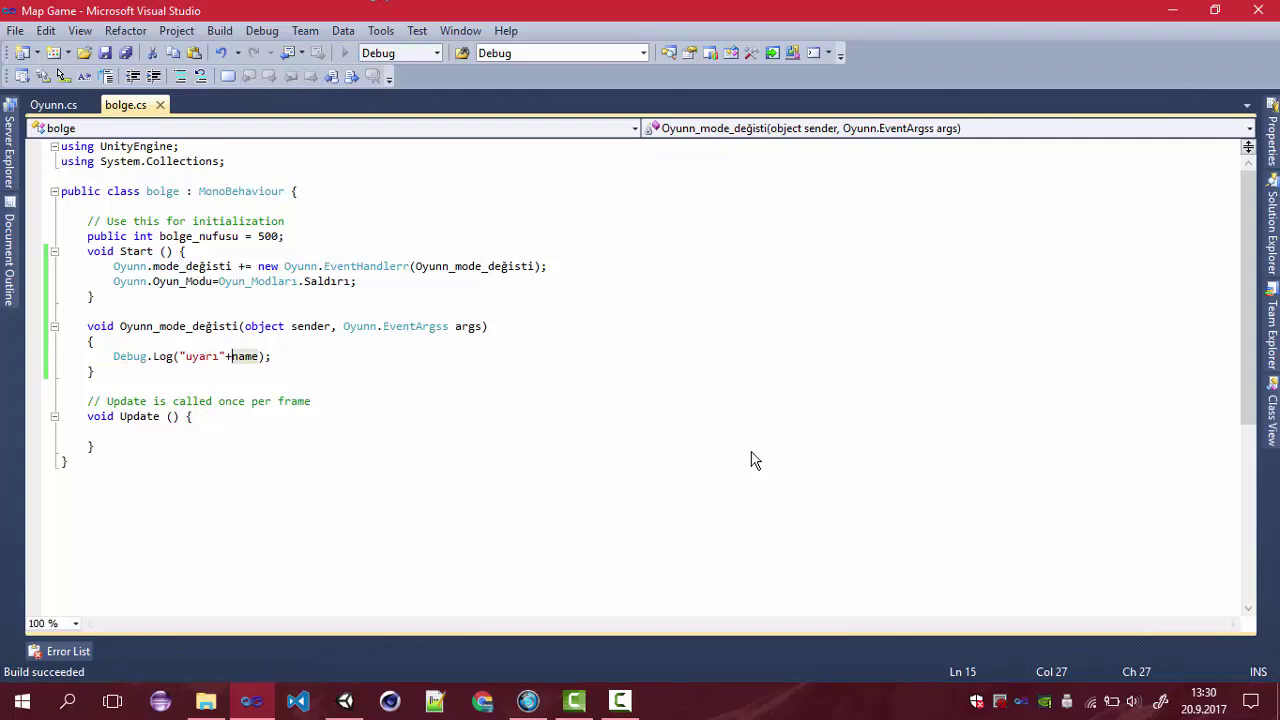
click(808, 443)
click(350, 702)
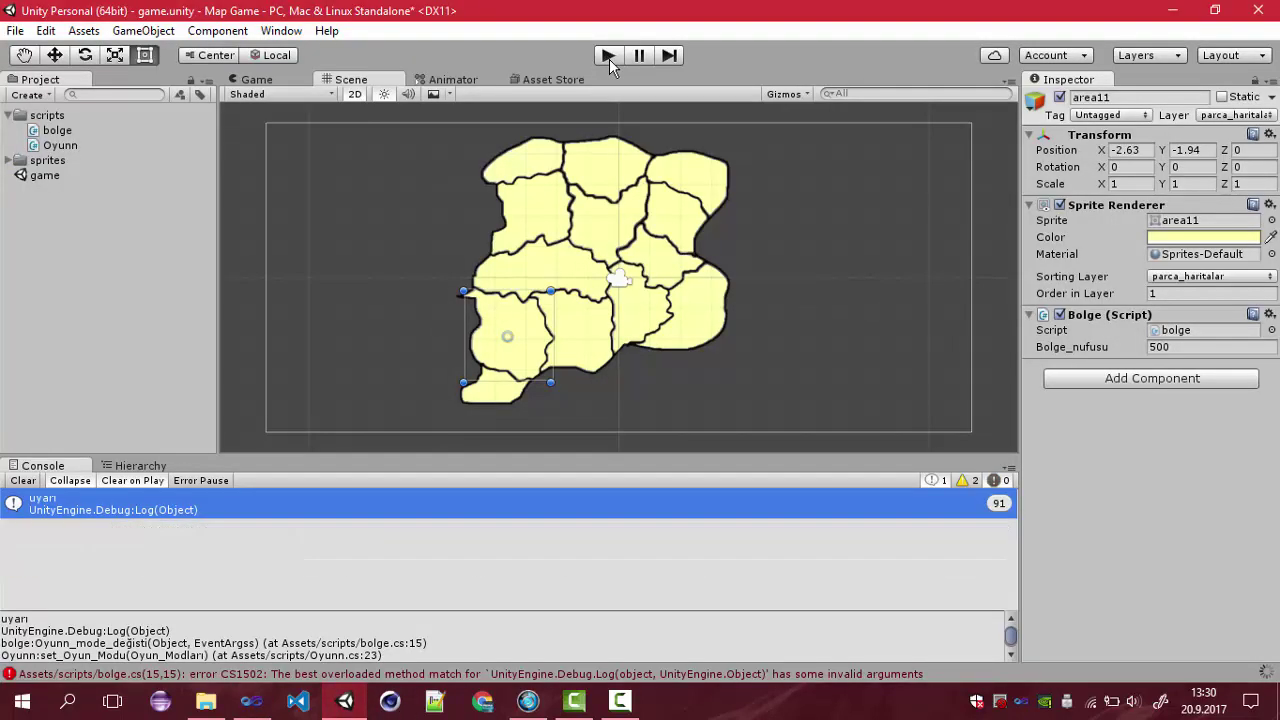
Step: Play the scene and inspect the uyarıarea5, 12, 1, 13, 4, 9 and 3 log entries
click(609, 59)
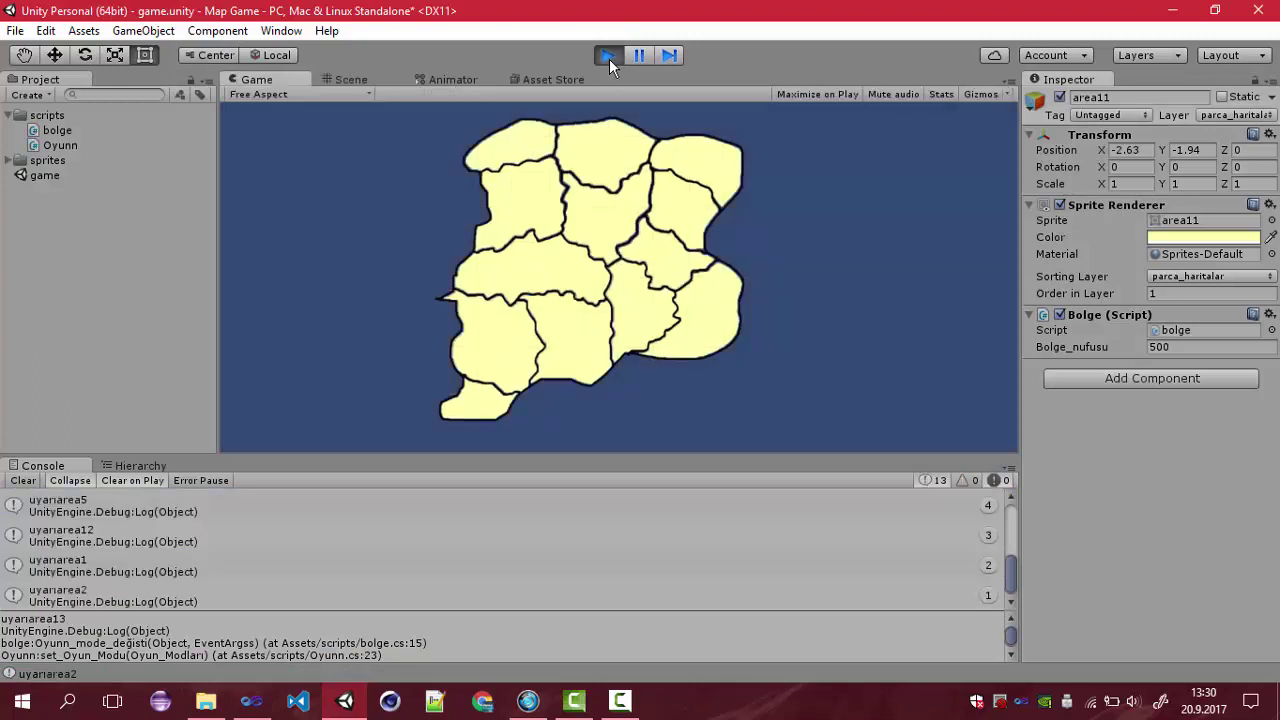
click(180, 518)
click(130, 538)
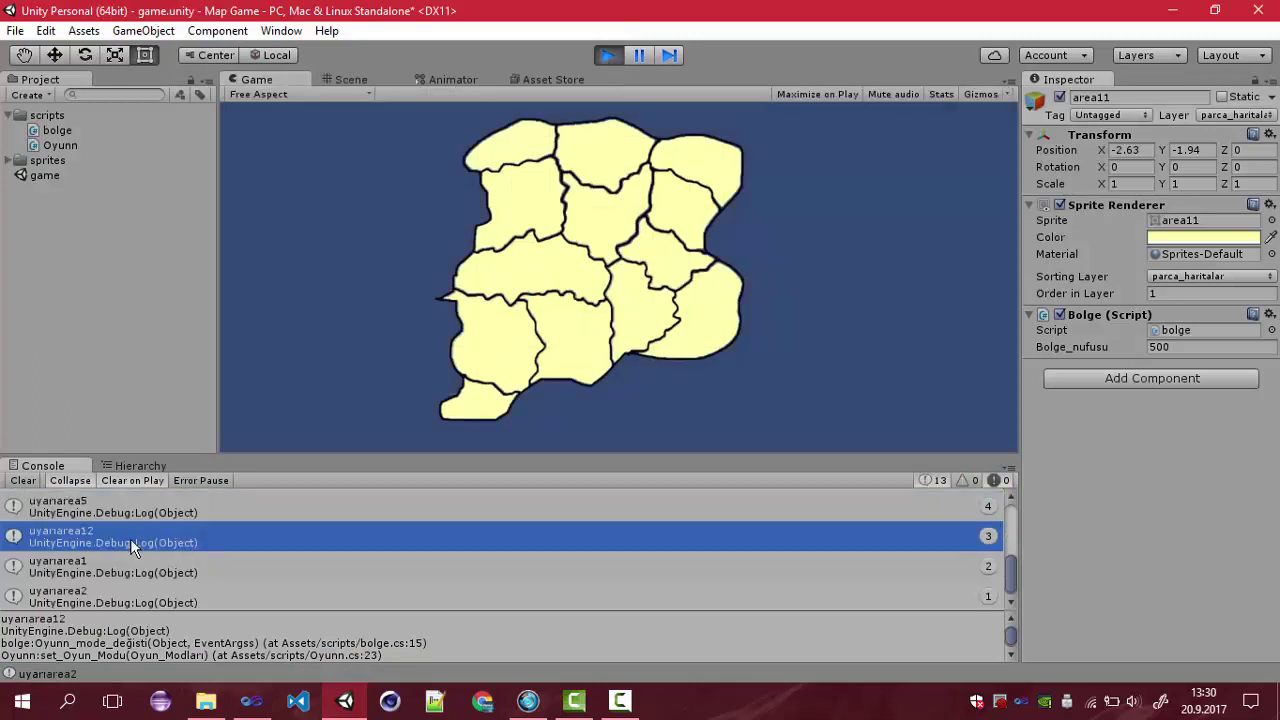
click(139, 567)
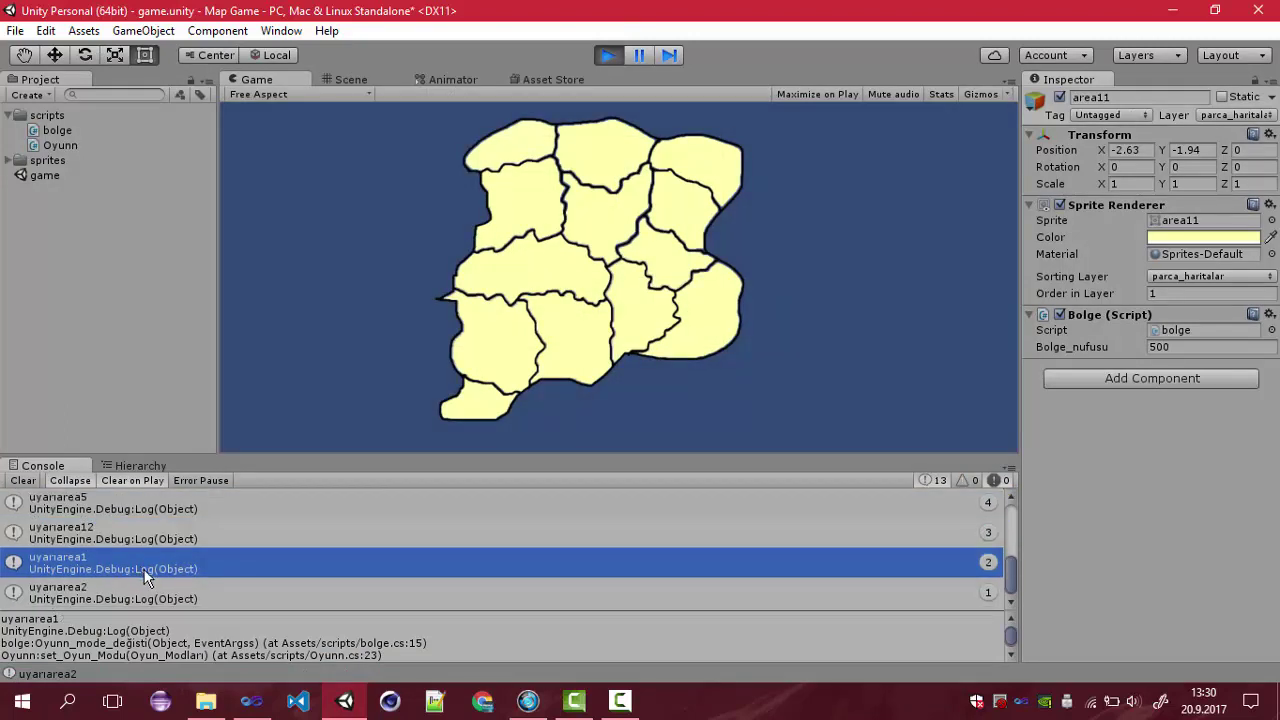
scroll(145, 565, up, 3)
scroll(130, 545, up, 2)
click(133, 508)
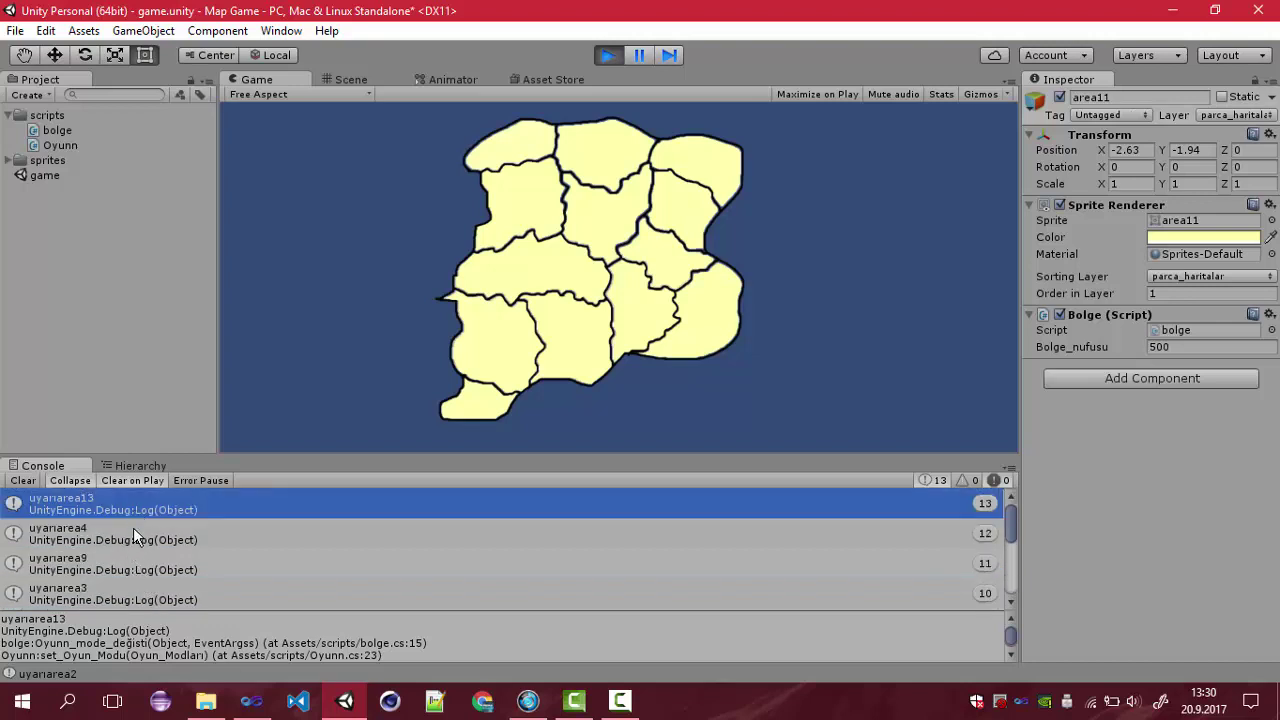
click(133, 530)
click(132, 556)
click(129, 587)
Step: Inspect the uyarıarea10, 11, 2 and 13 entries, then go back to Visual Studio
scroll(133, 583, down, 2)
scroll(131, 573, down, 2)
click(131, 573)
click(149, 520)
scroll(149, 530, down, 3)
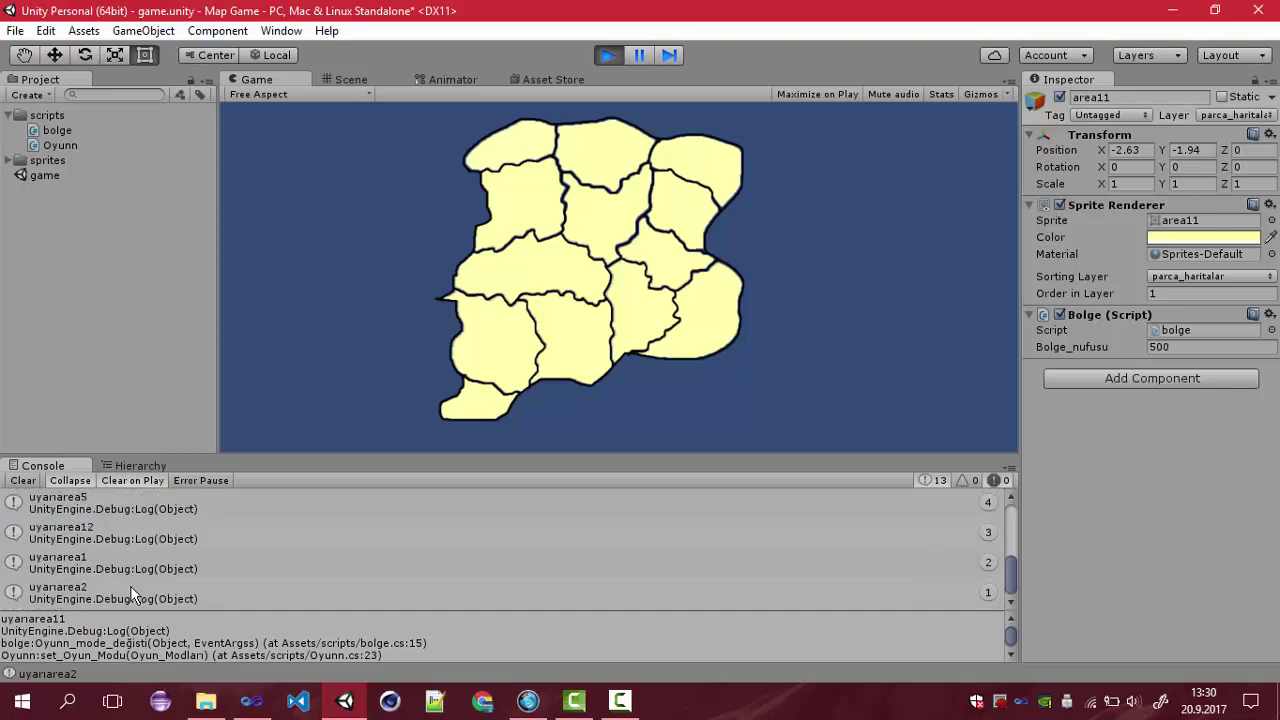
click(130, 591)
scroll(259, 560, up, 7)
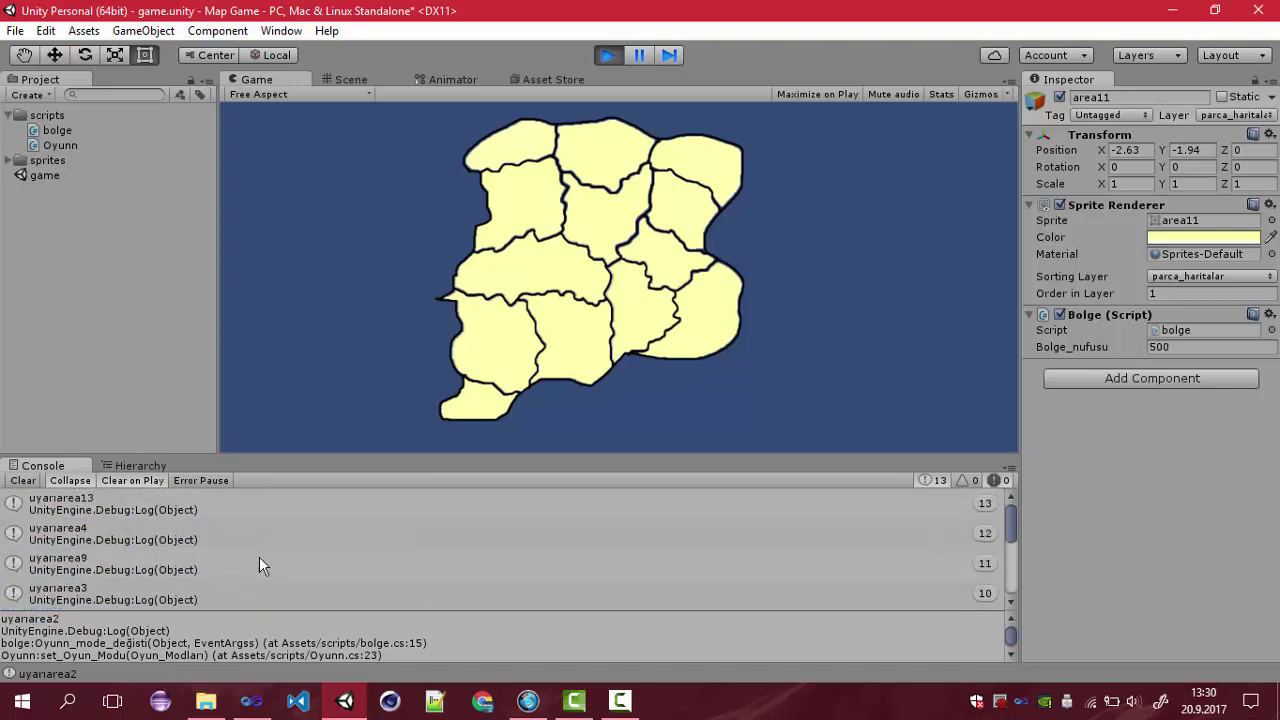
click(100, 500)
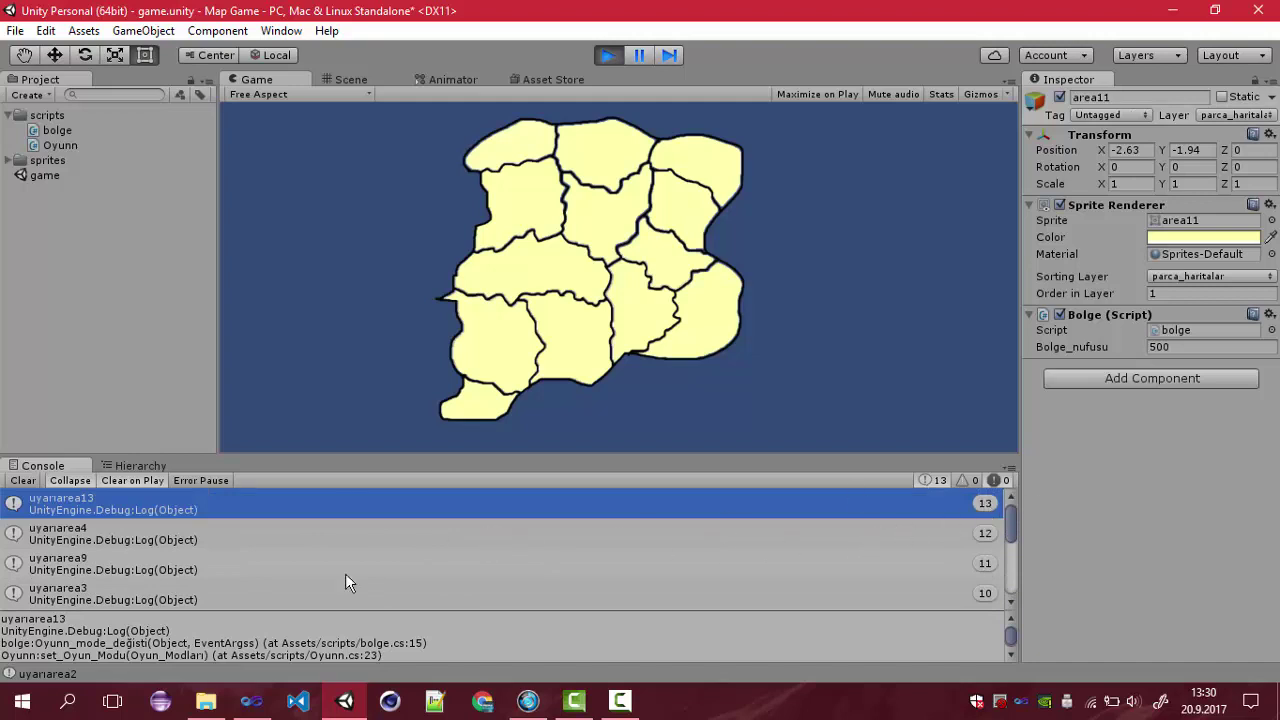
click(251, 700)
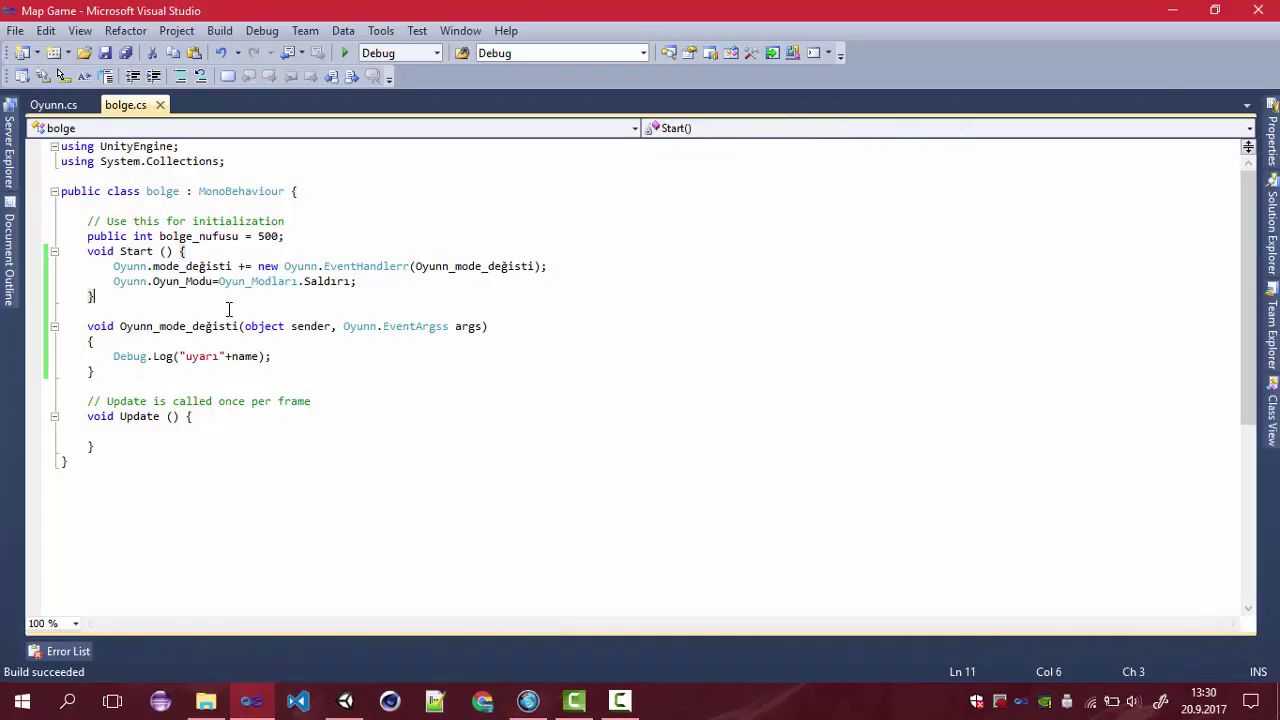
Step: After reviewing the Unity log, add a new line below Debug.Log("uyarı"+name); in the handler
click(345, 700)
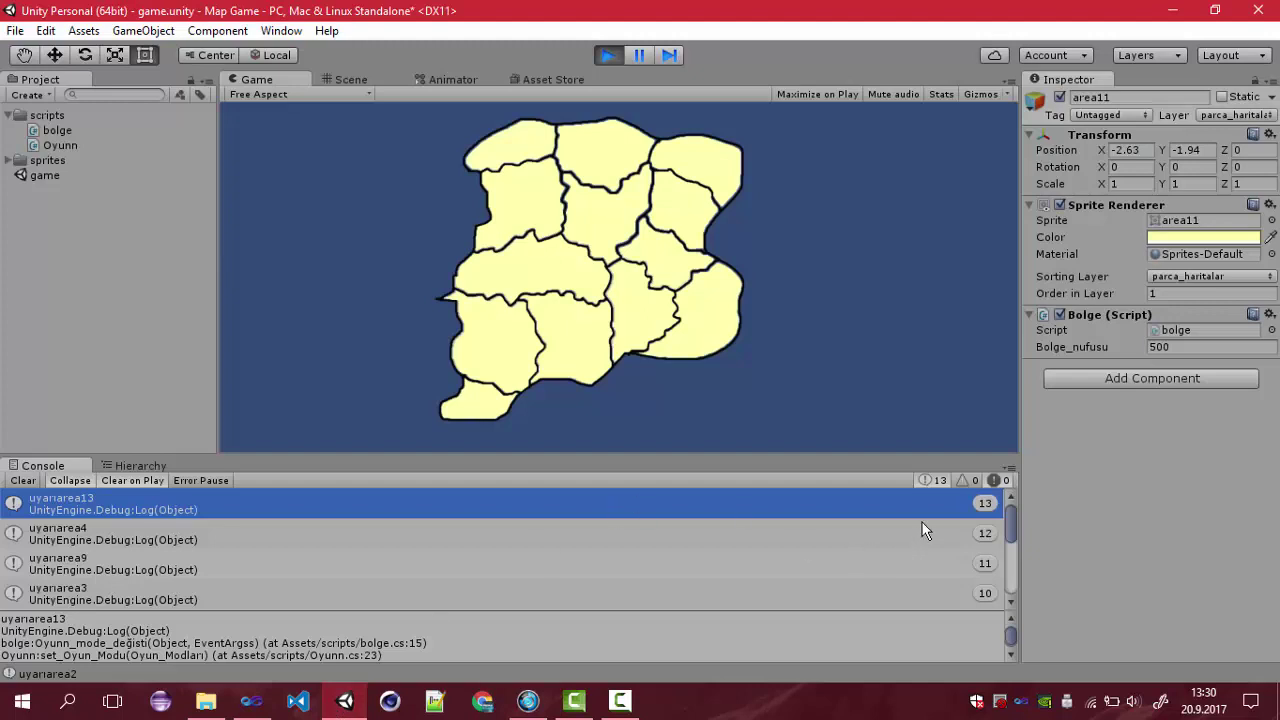
scroll(905, 545, down, 1)
scroll(890, 554, up, 1)
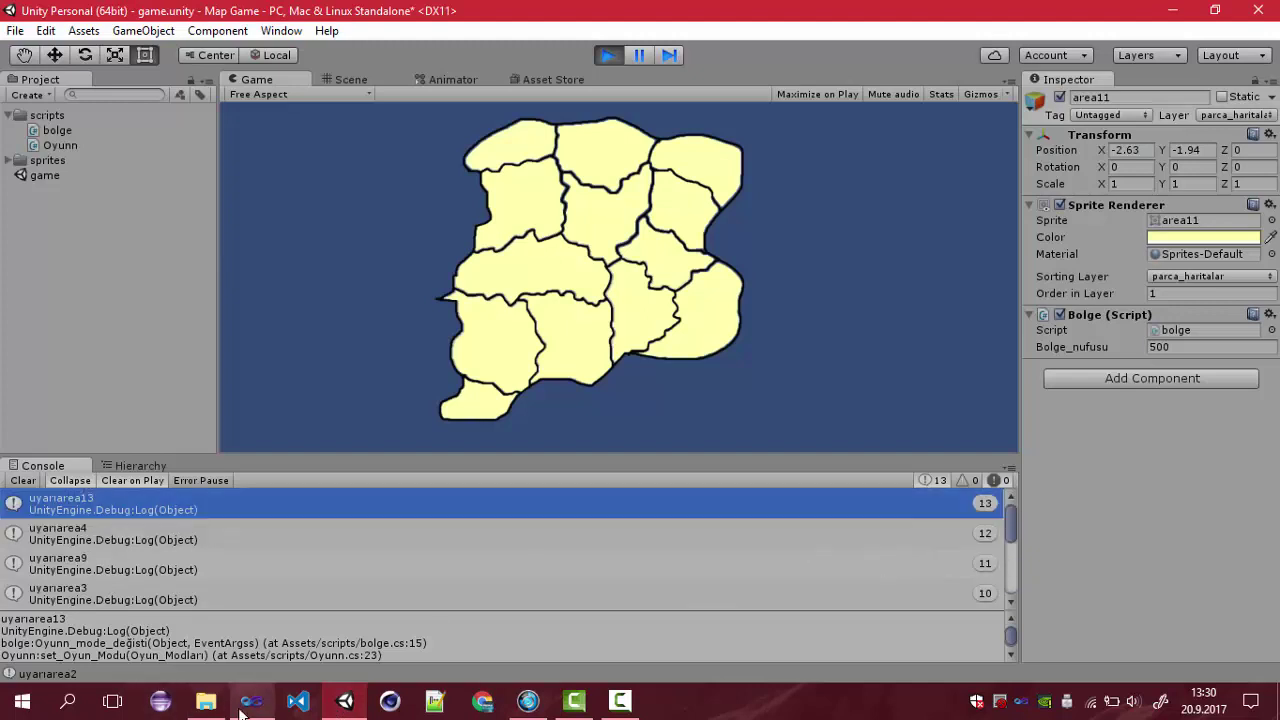
click(243, 705)
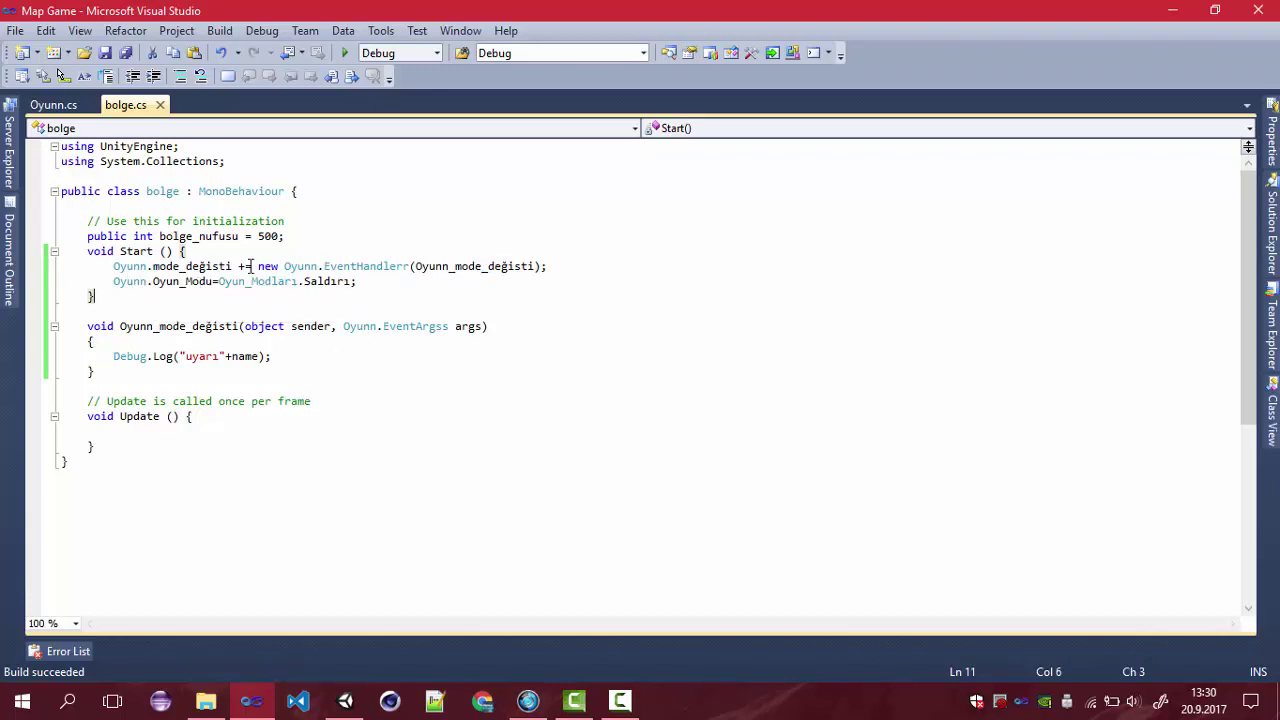
click(345, 700)
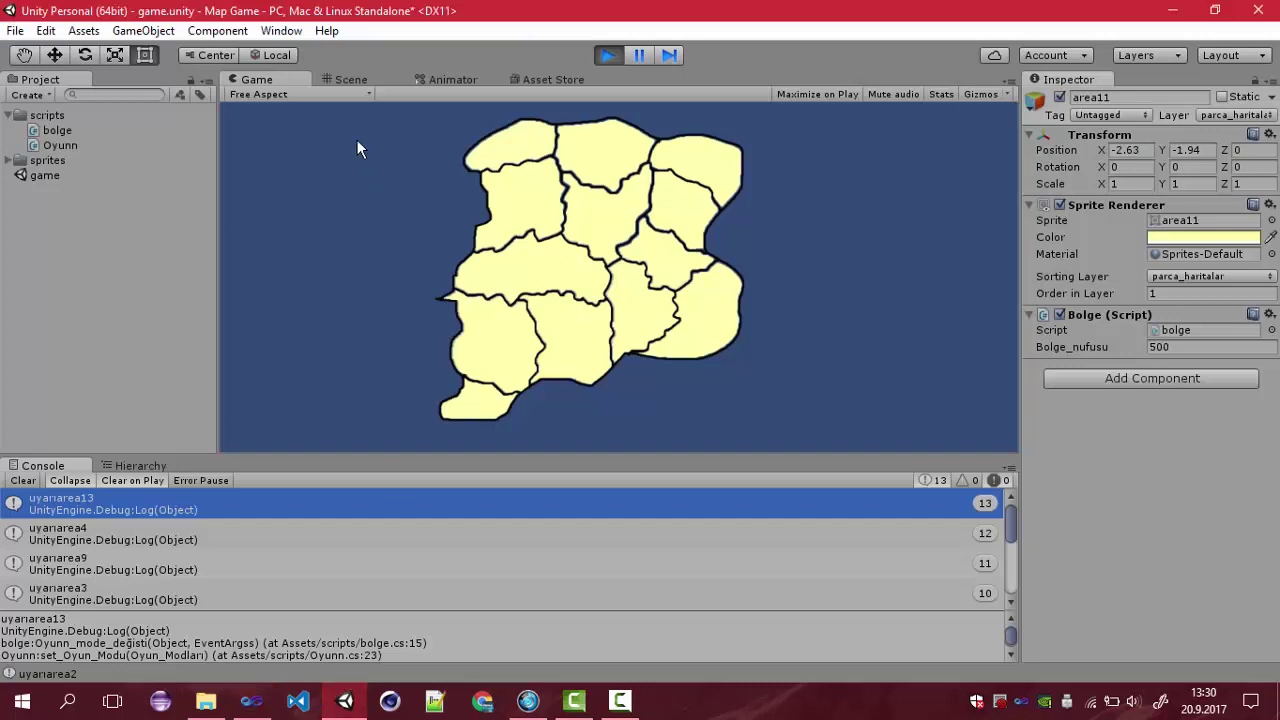
click(251, 700)
drag(93, 296, 397, 266)
click(313, 356)
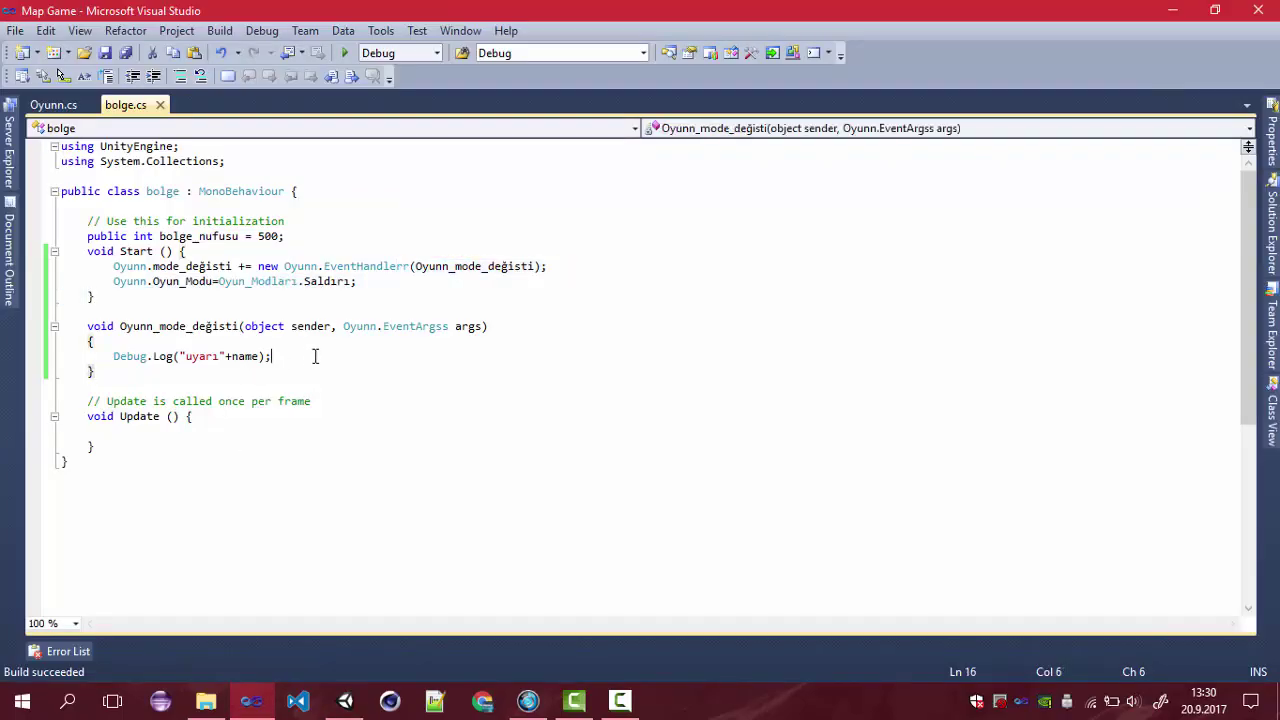
key(Return)
text(i)
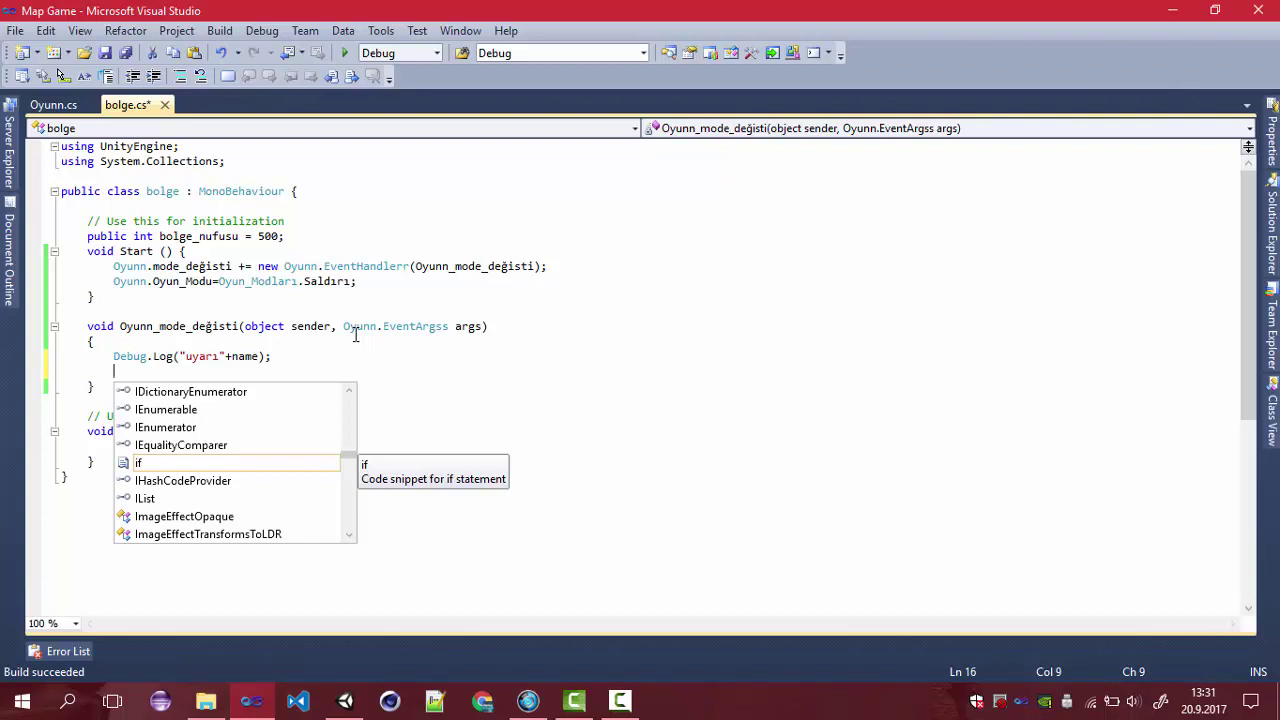
click(634, 706)
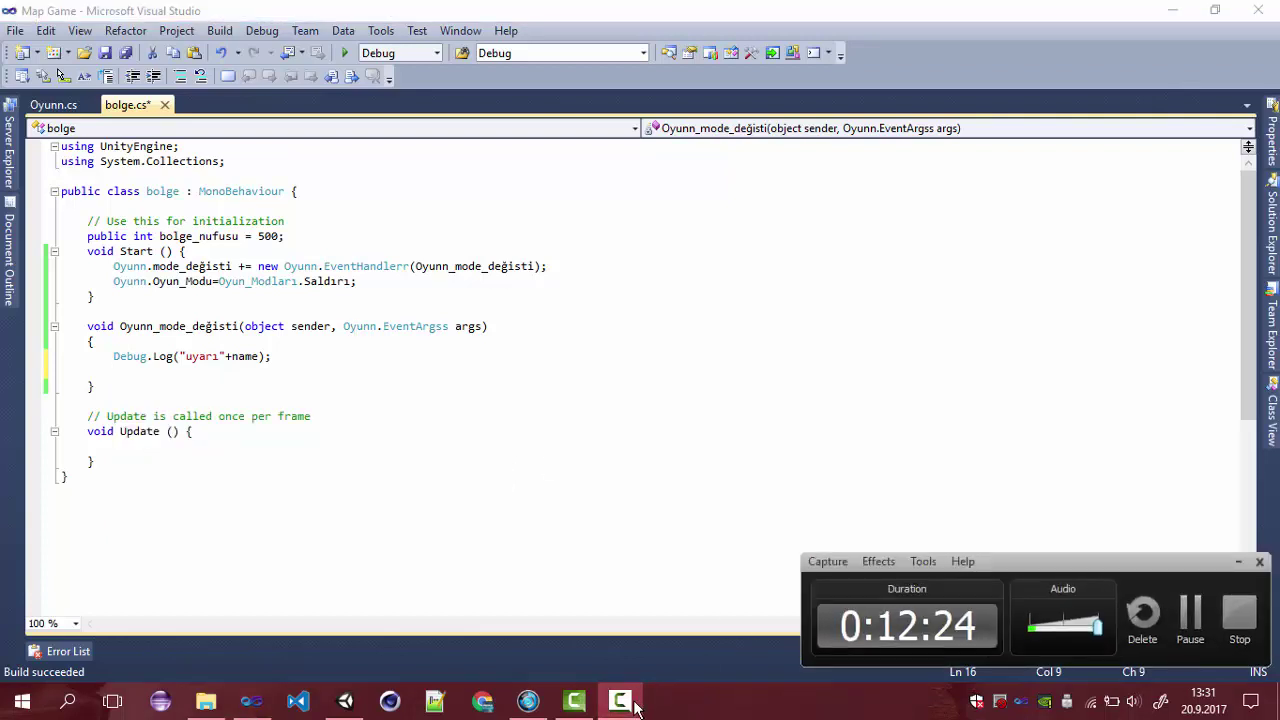
click(185, 388)
click(52, 104)
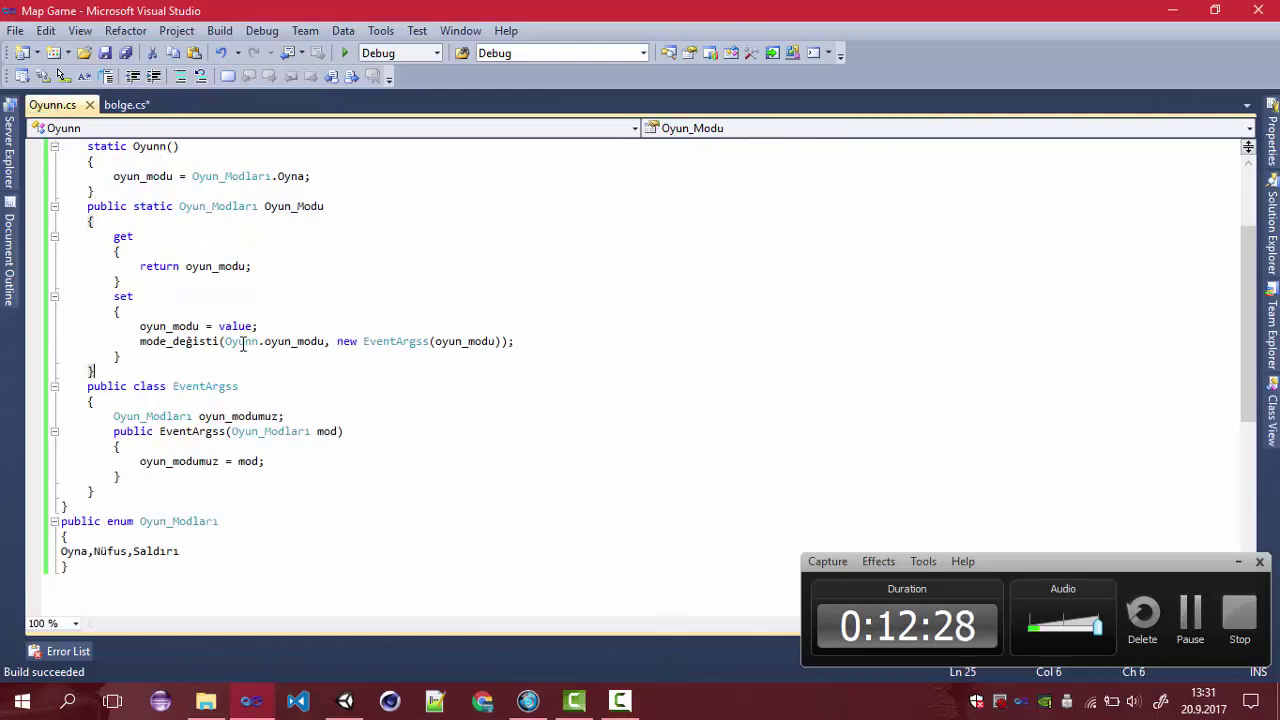
scroll(292, 356, up, 3)
drag(264, 236, 338, 236)
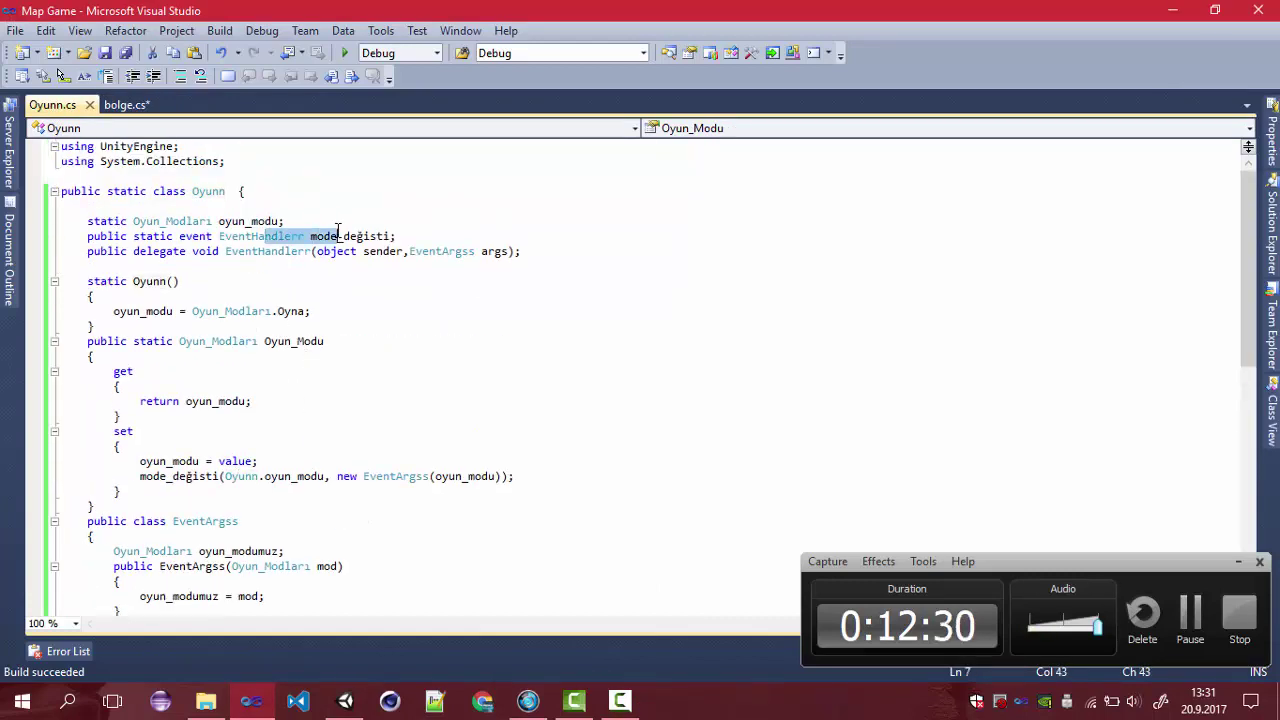
double_click(250, 221)
click(274, 236)
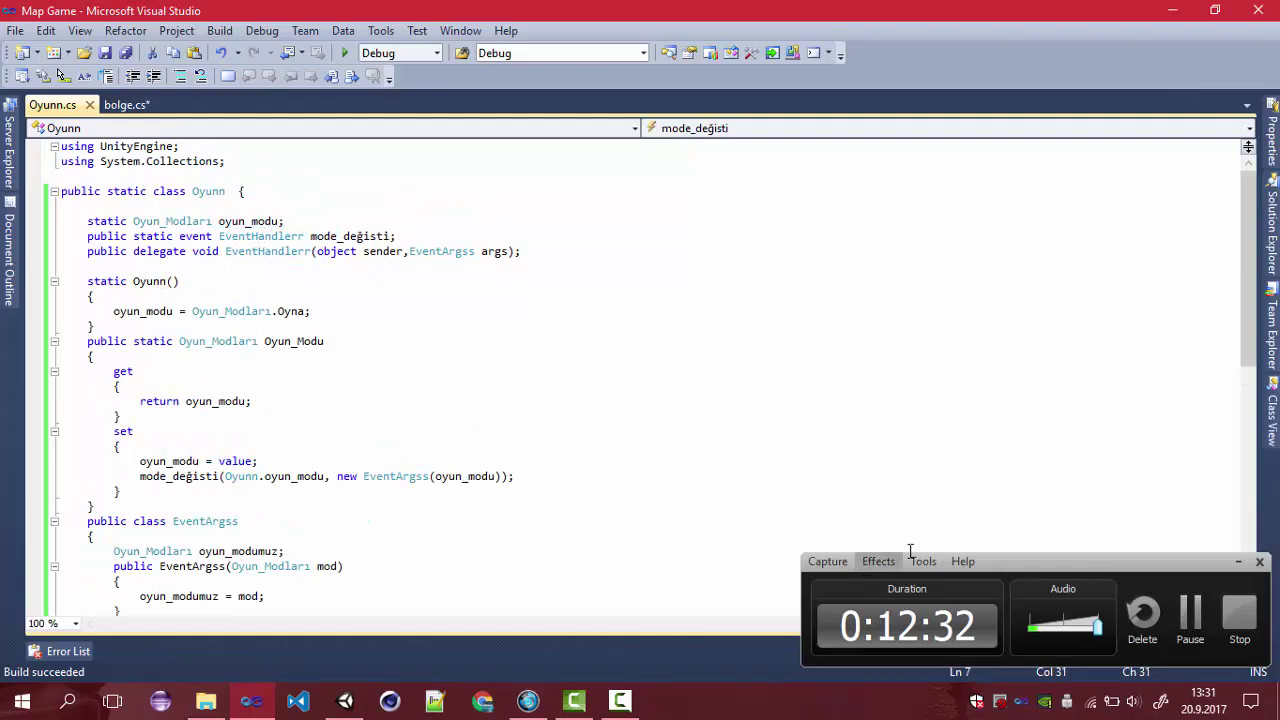
click(1236, 562)
drag(300, 236, 333, 228)
click(336, 236)
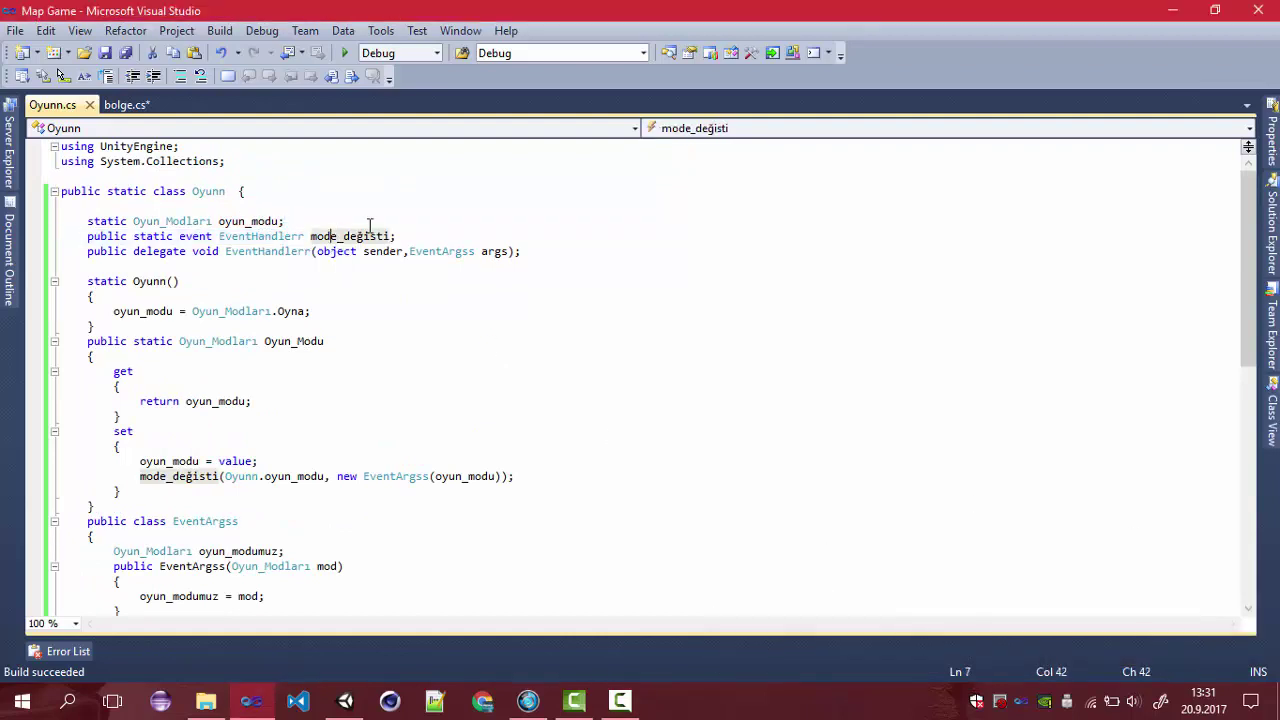
click(367, 222)
double_click(378, 236)
click(386, 240)
scroll(343, 277, down, 3)
click(278, 446)
click(320, 360)
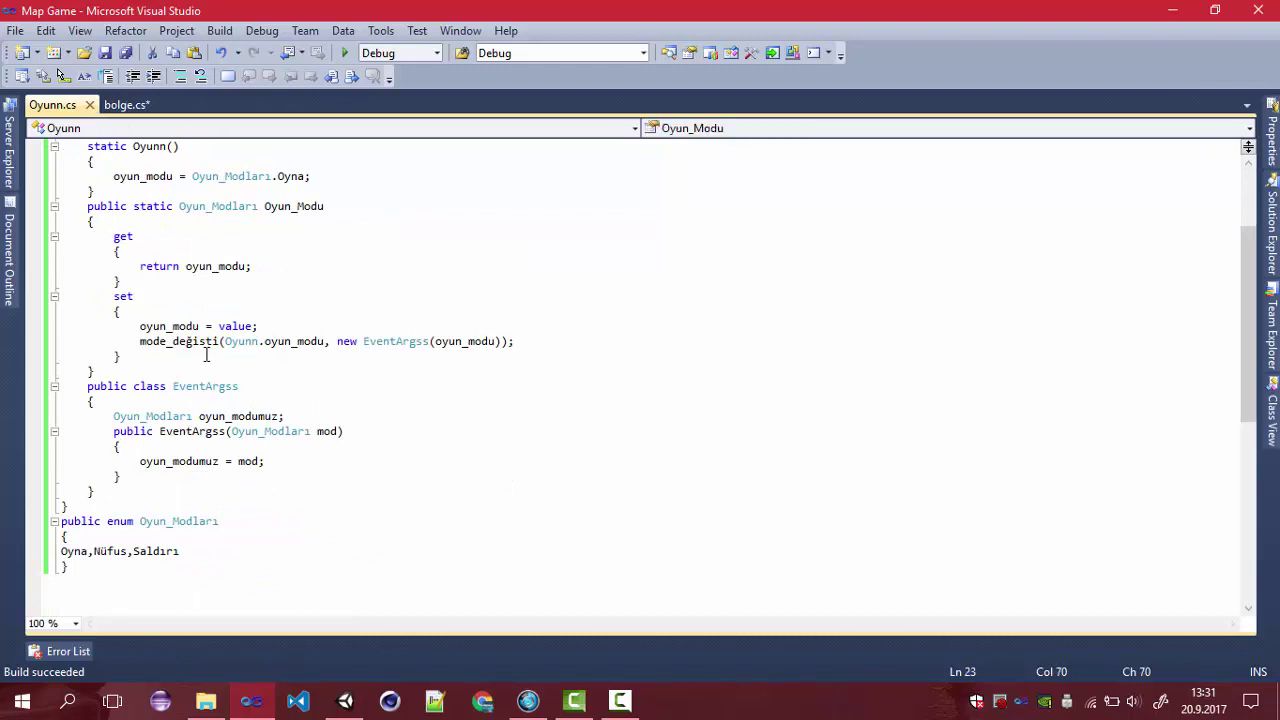
double_click(289, 345)
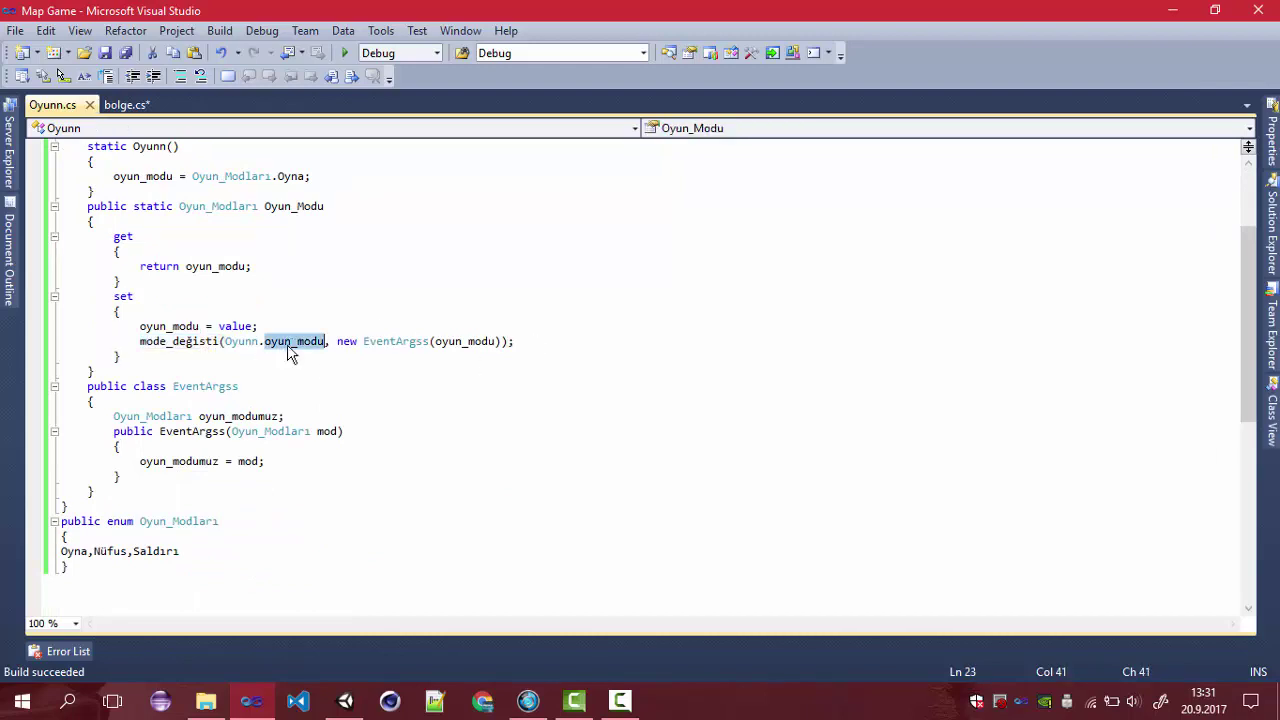
double_click(142, 341)
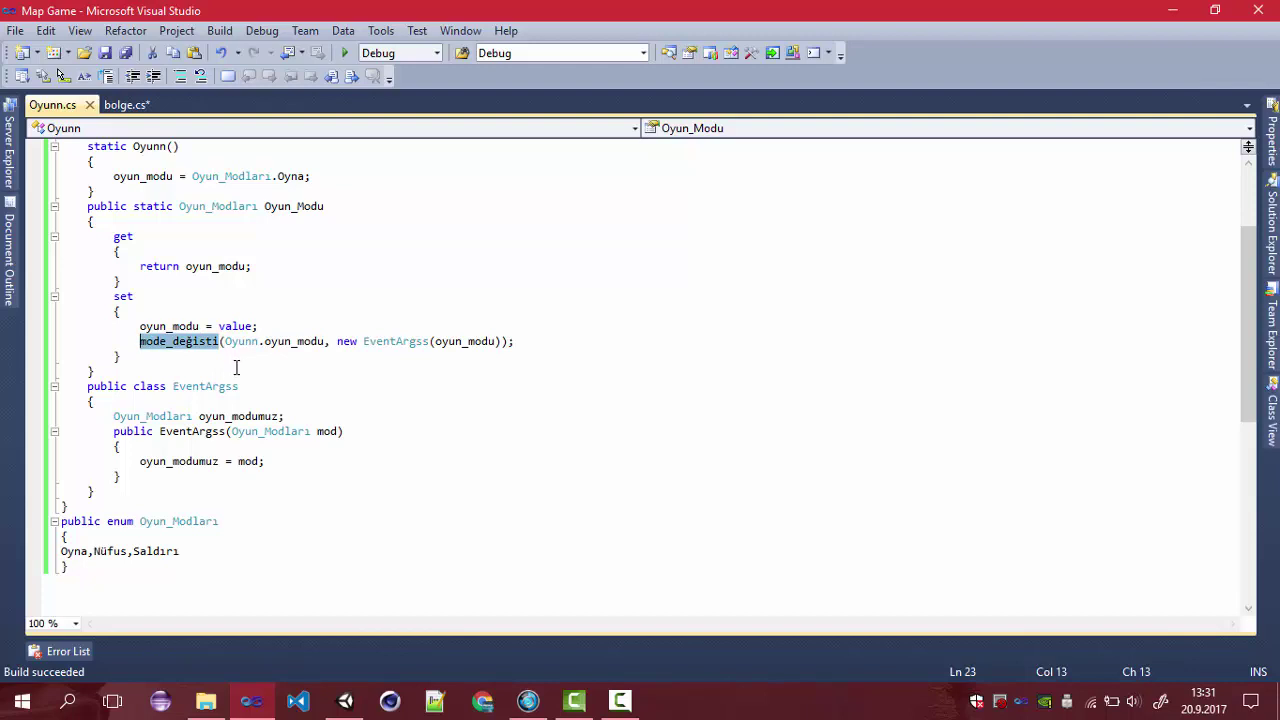
scroll(236, 364, up, 3)
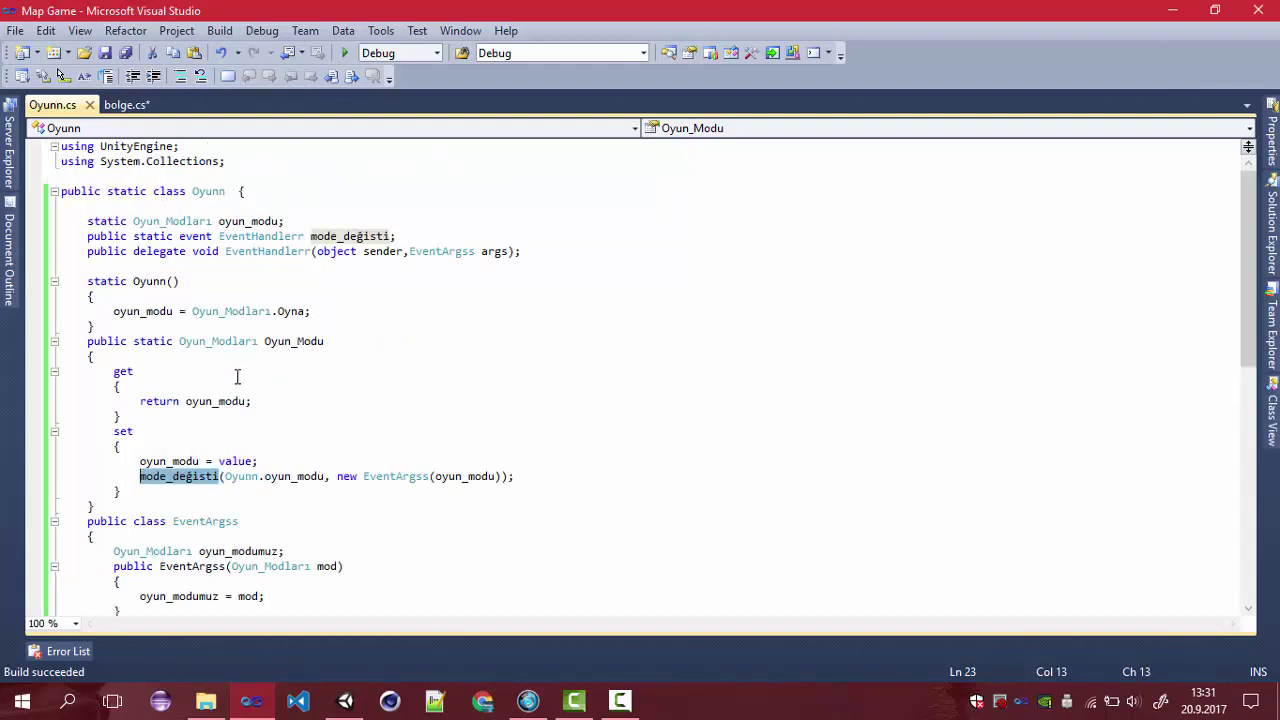
double_click(350, 238)
double_click(335, 251)
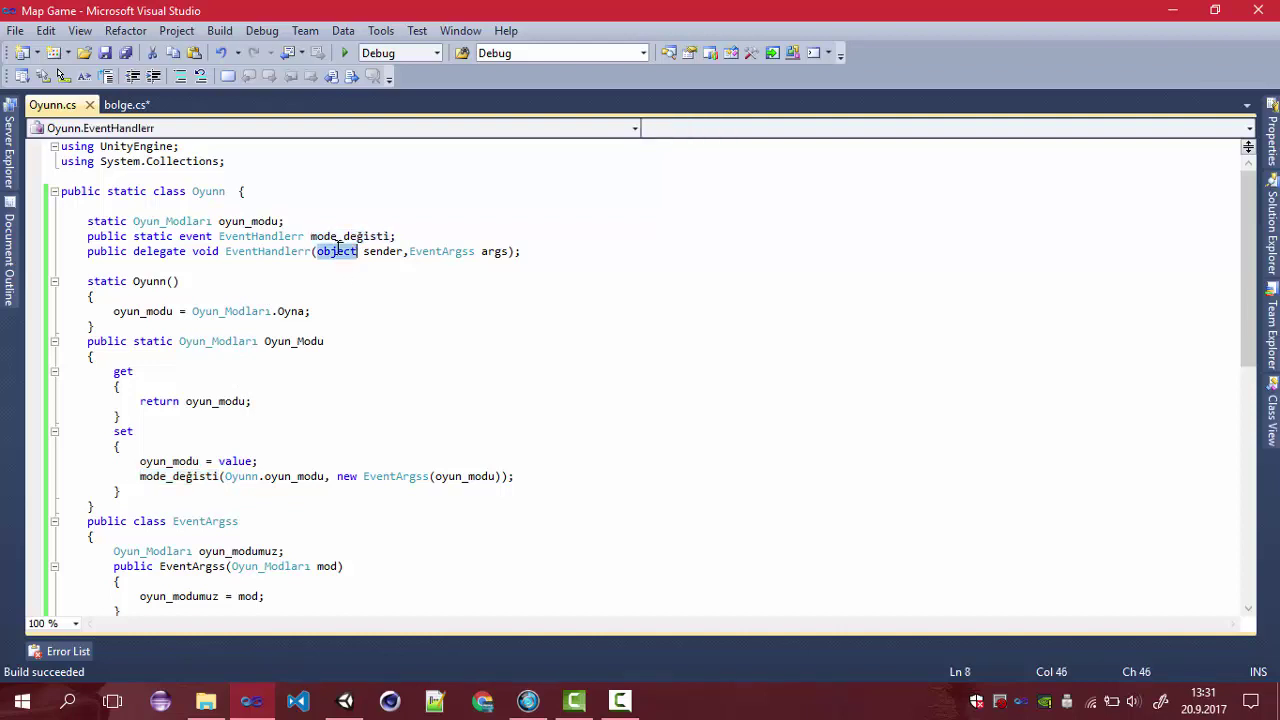
double_click(251, 238)
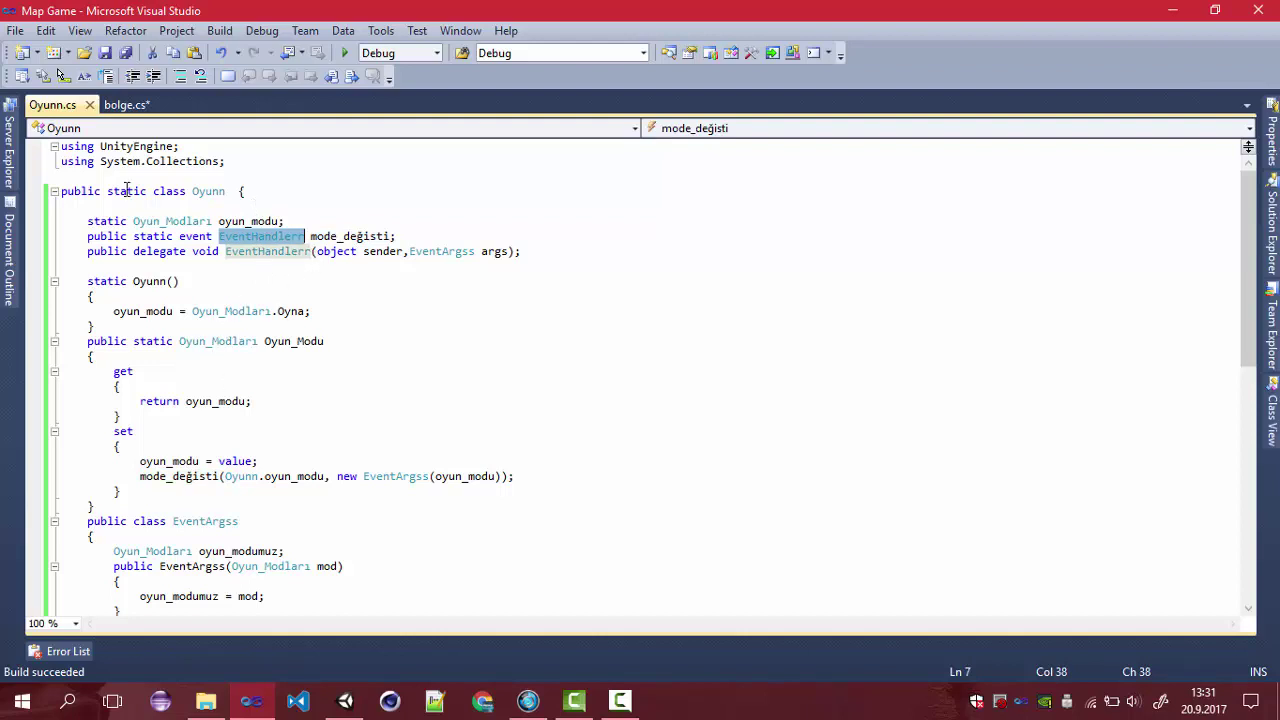
click(115, 106)
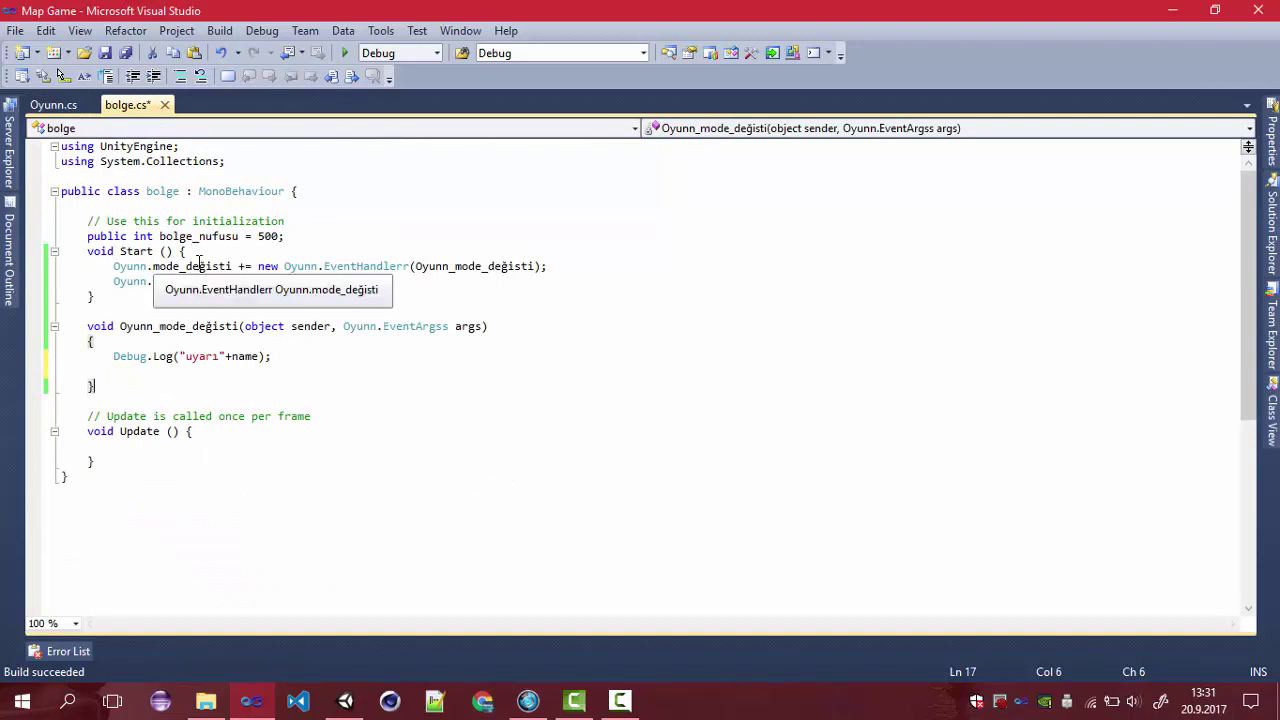
Step: Save bolge.cs, then highlight the empty Update method body and tidy its blank line
key(ctrl+s)
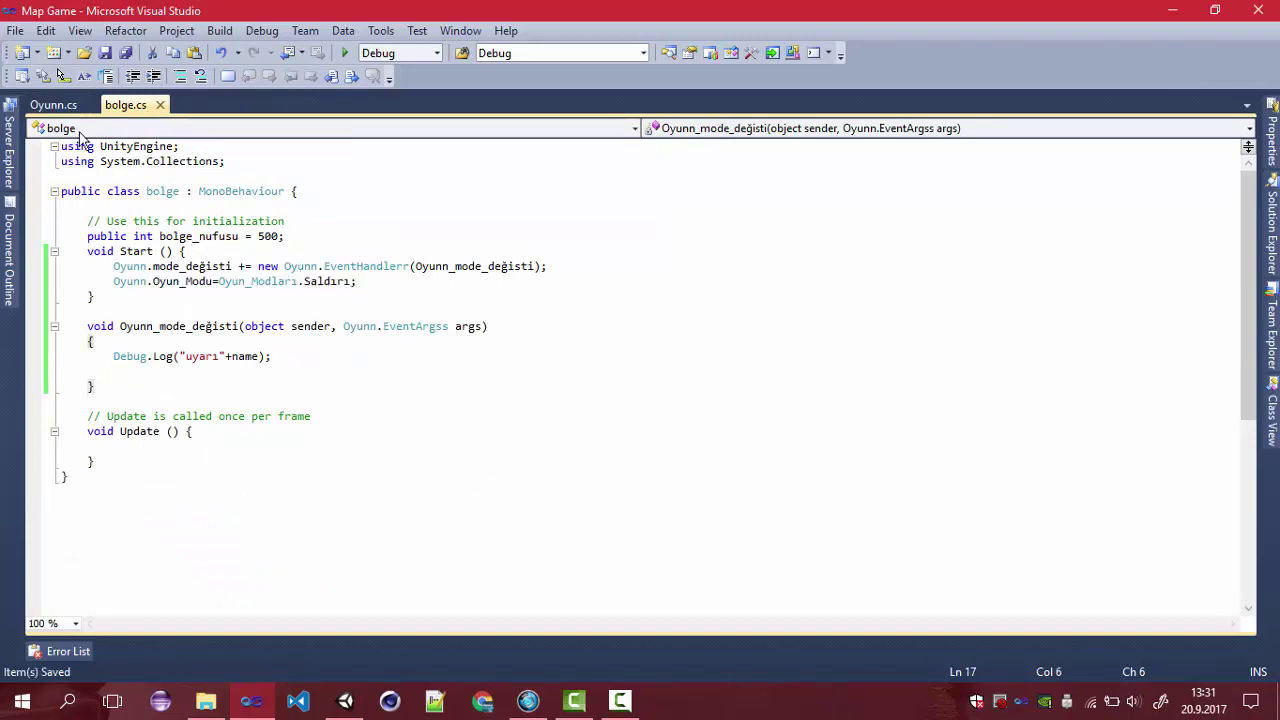
drag(135, 463, 90, 431)
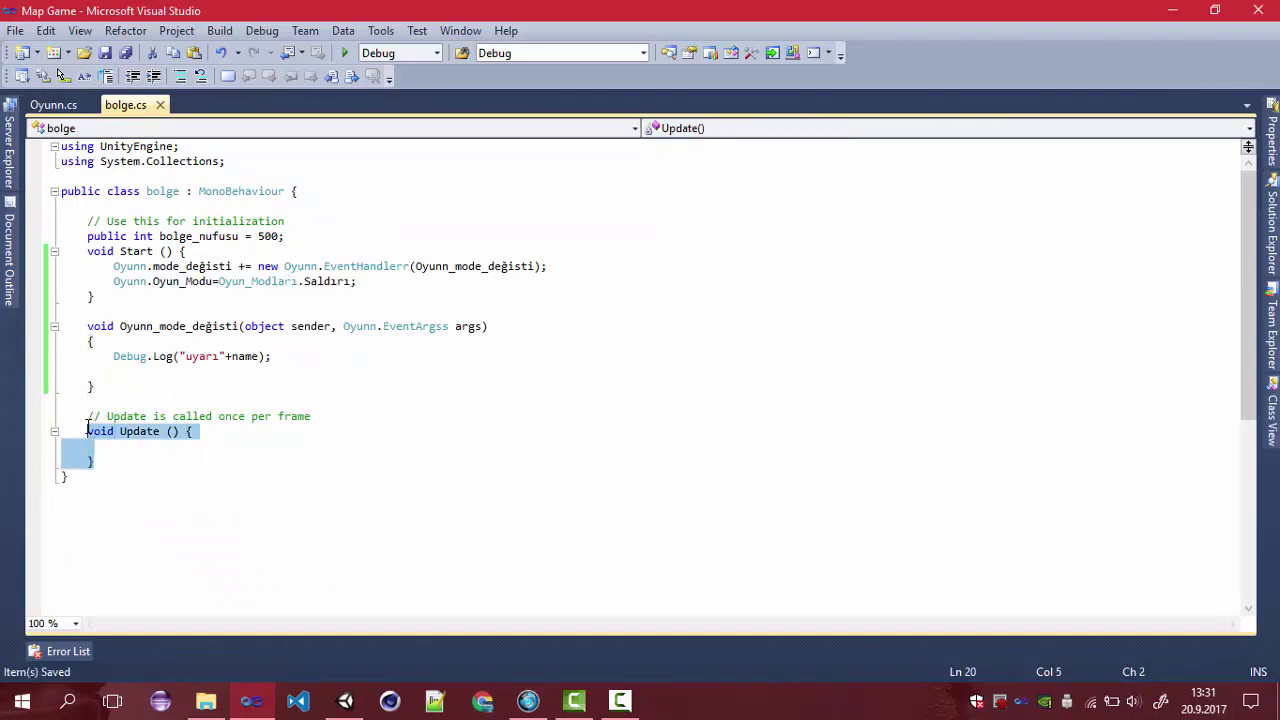
click(125, 446)
click(86, 446)
shift+click(242, 456)
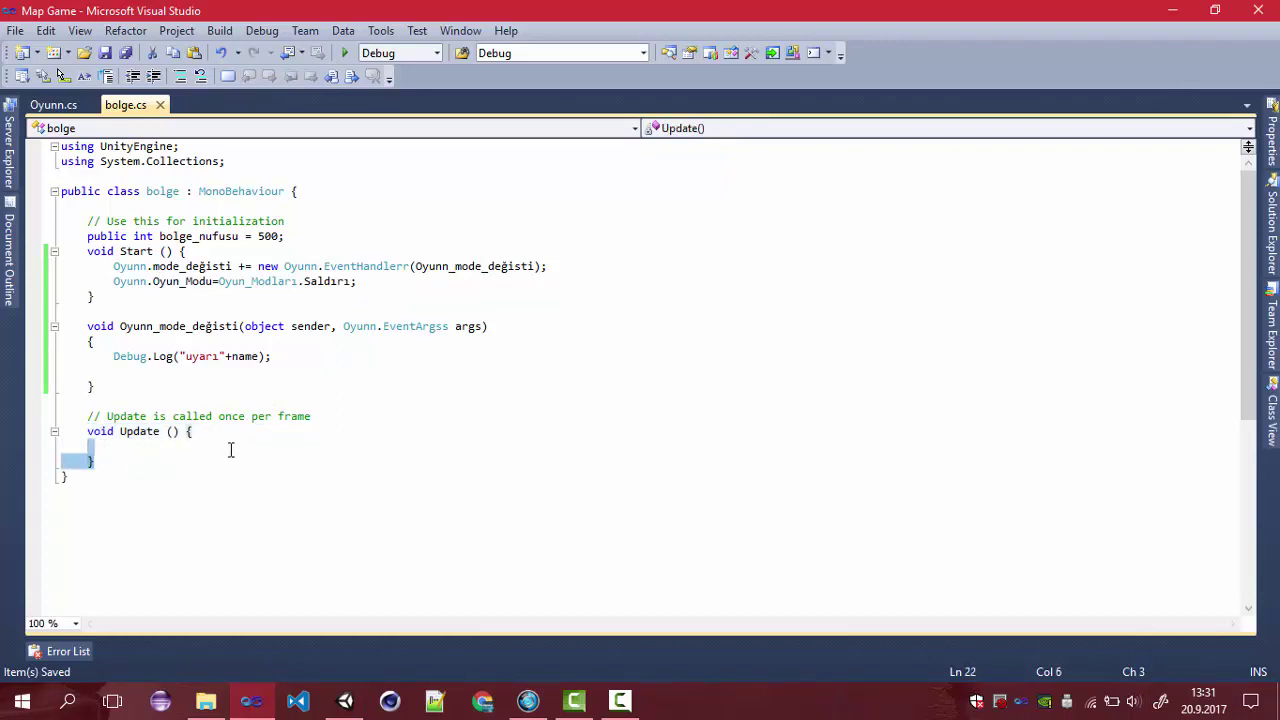
key(ctrl+z)
key(ctrl+z)
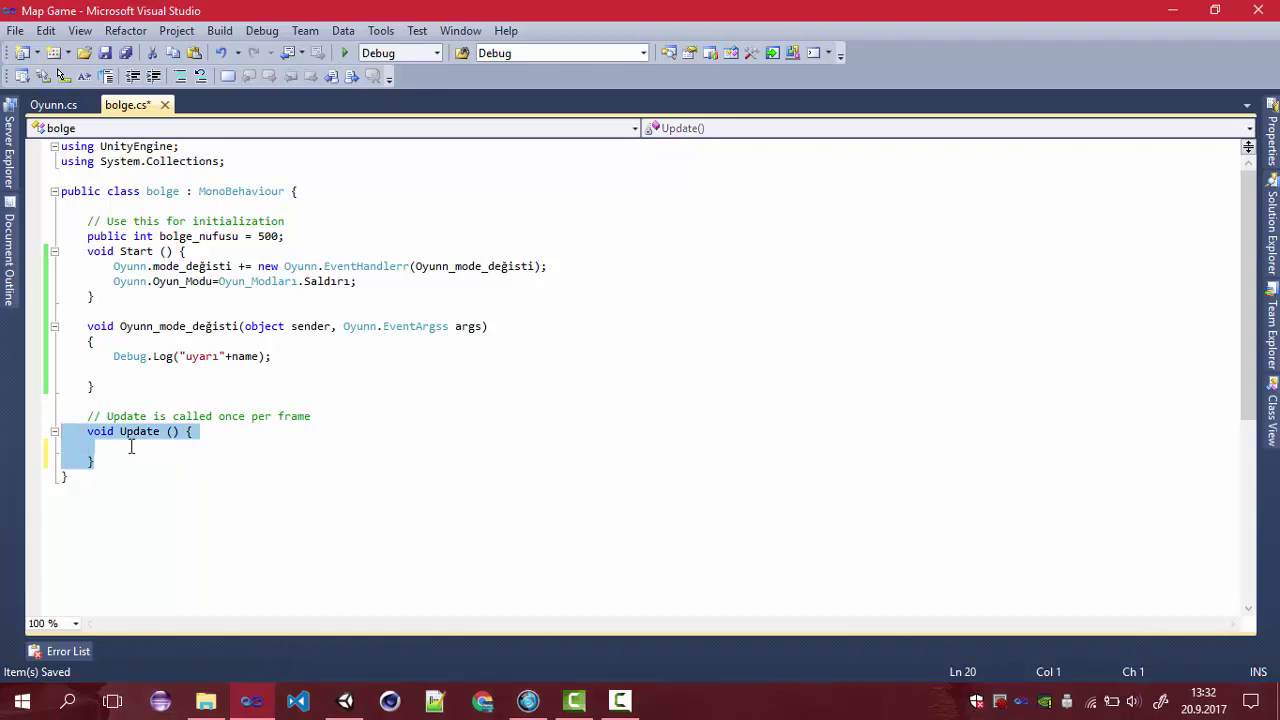
click(158, 447)
click(254, 397)
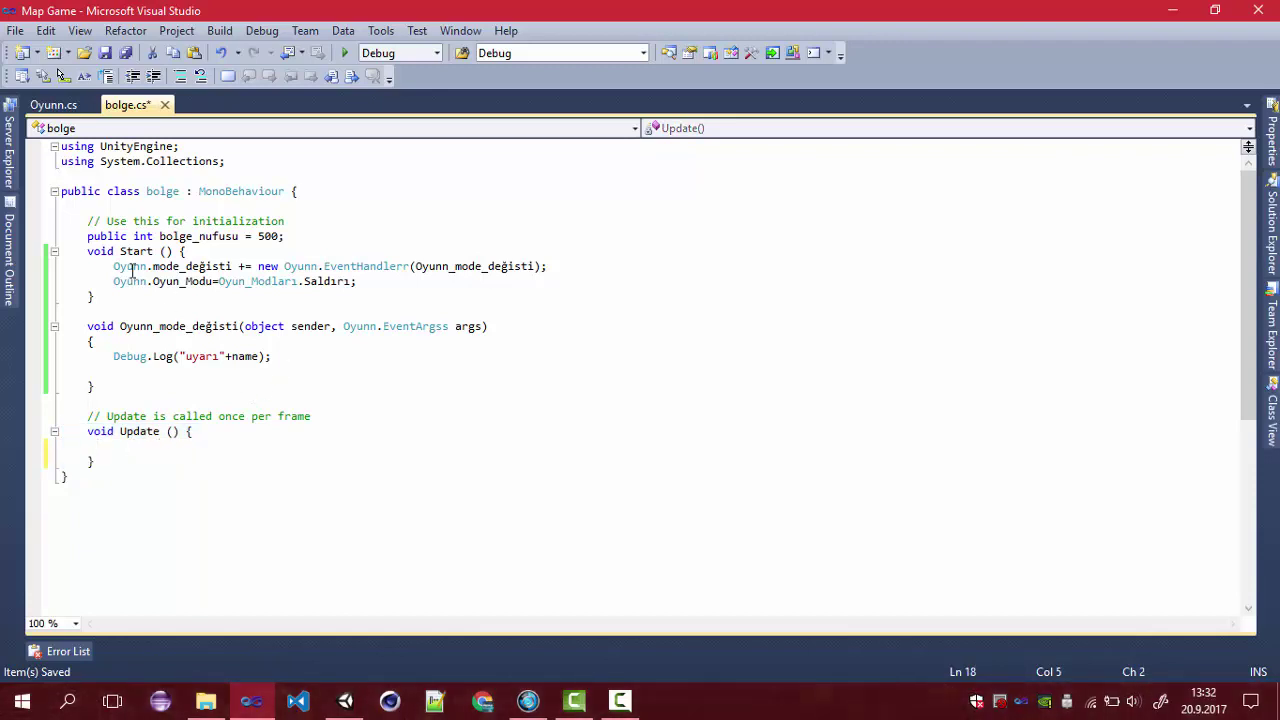
Step: Select the whole Oyunn_mode_değisti handler that logs 'uyarı' plus the area name
drag(120, 330, 326, 330)
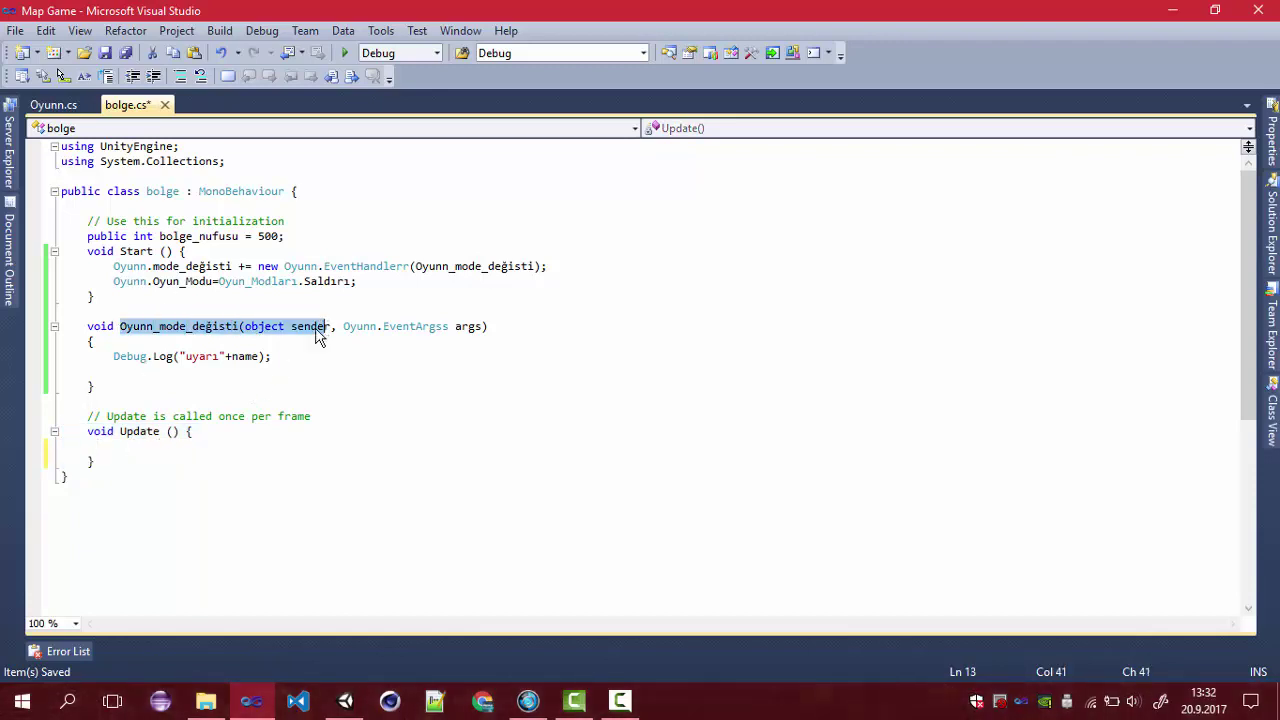
click(90, 341)
mouse_move(60, 326)
mouse_down()
mouse_move(95, 386)
mouse_move(92, 327)
mouse_up()
click(95, 386)
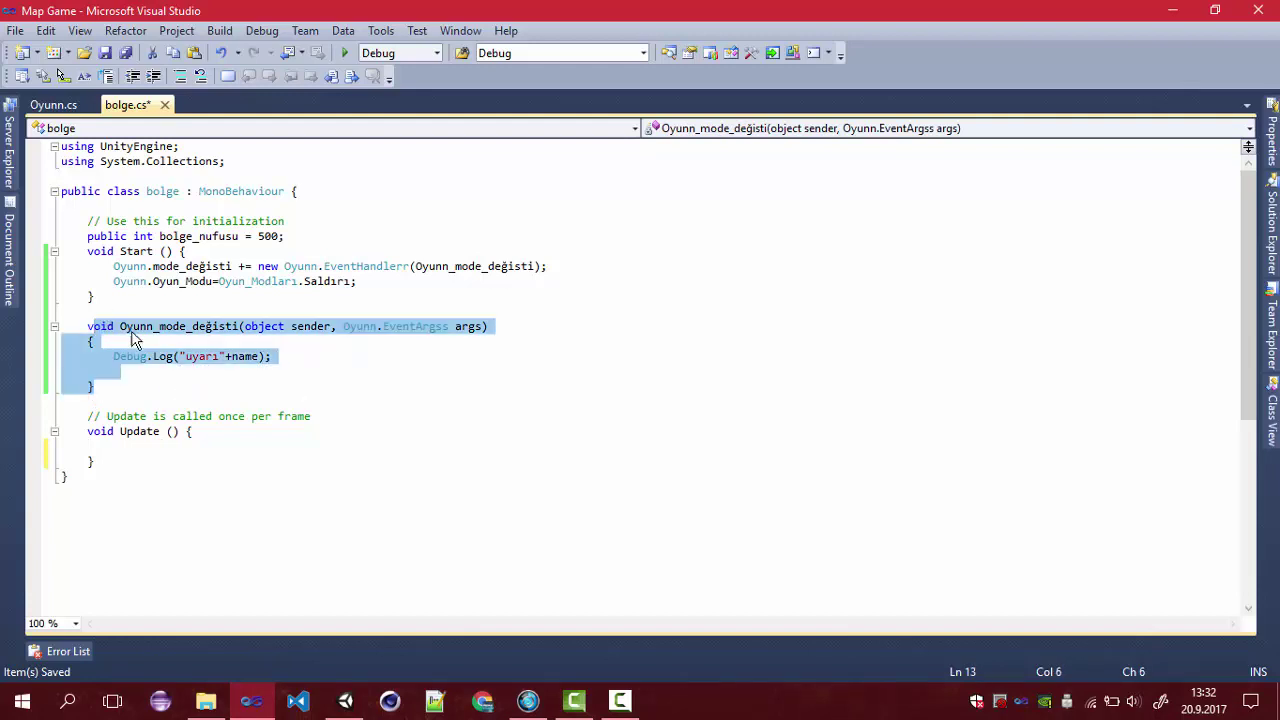